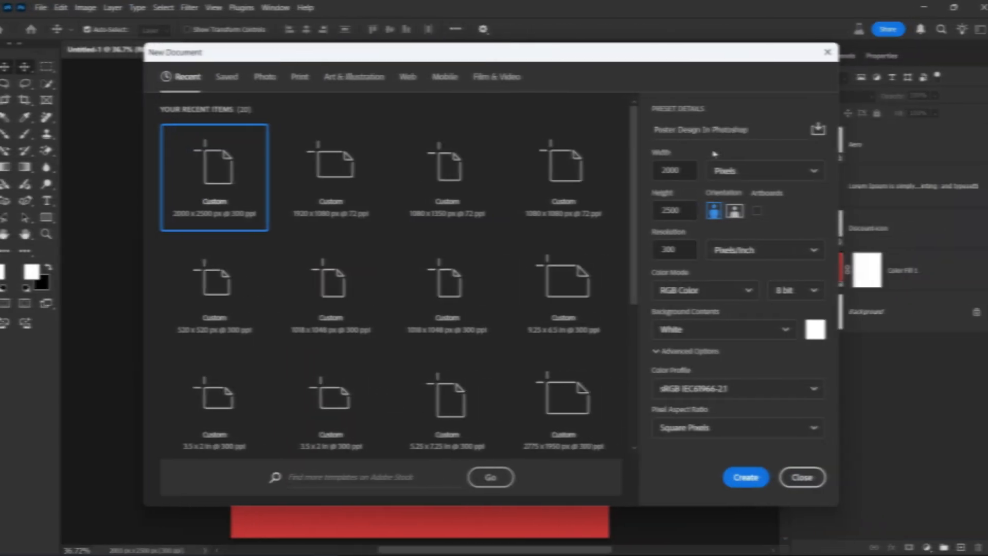
Create a white 2000 × 2500 px, 300 ppi document titled 'Poster Design In Photoshop'.
click(670, 170)
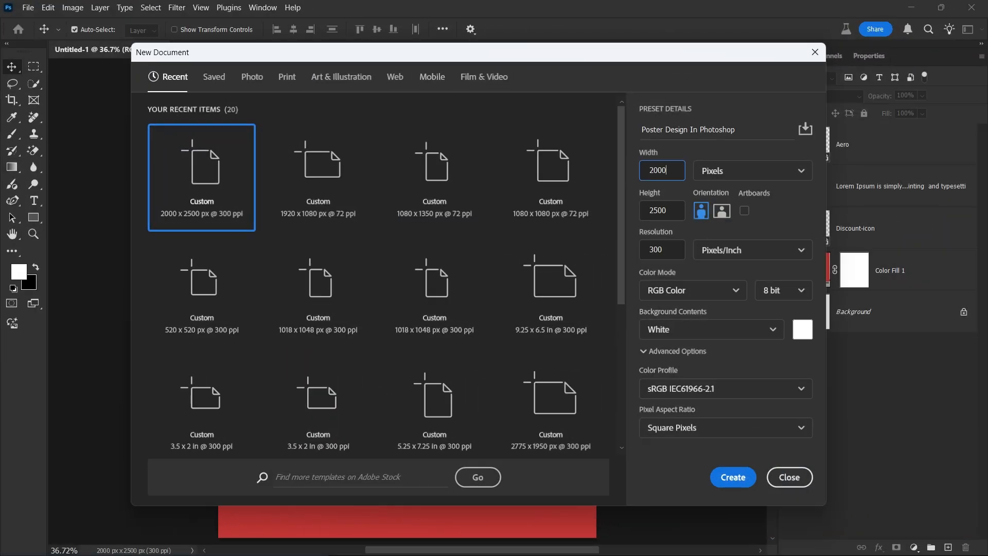
key(Tab)
key(Tab)
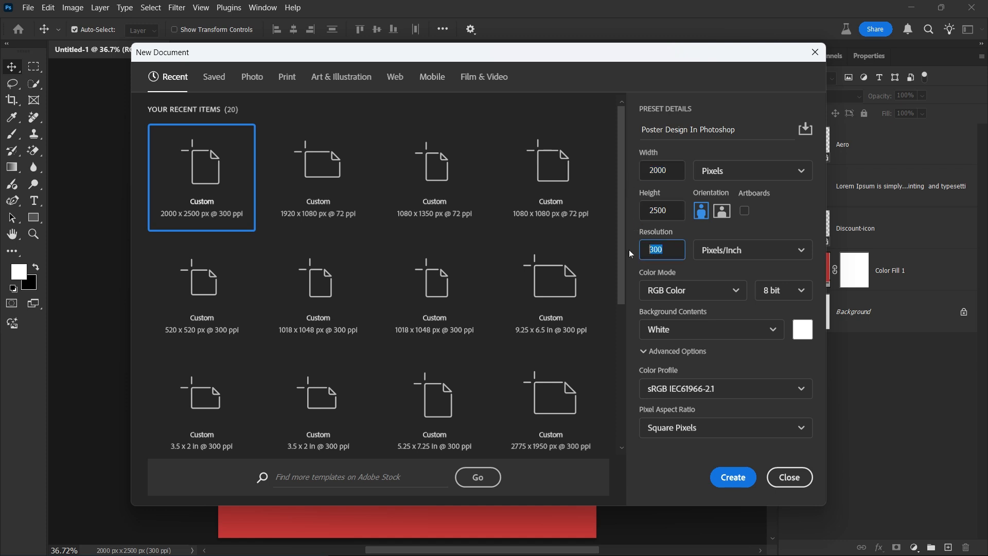
drag(736, 130, 645, 144)
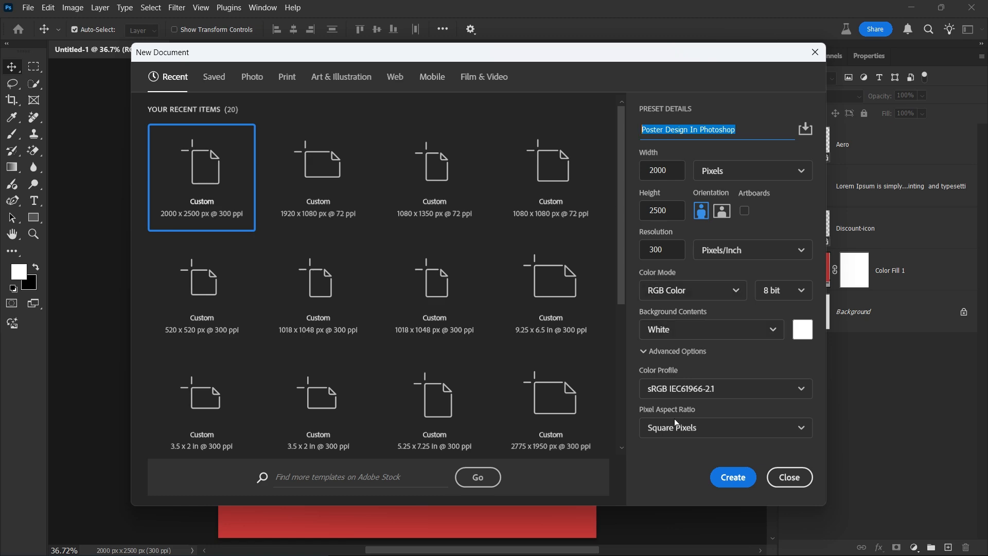
click(728, 474)
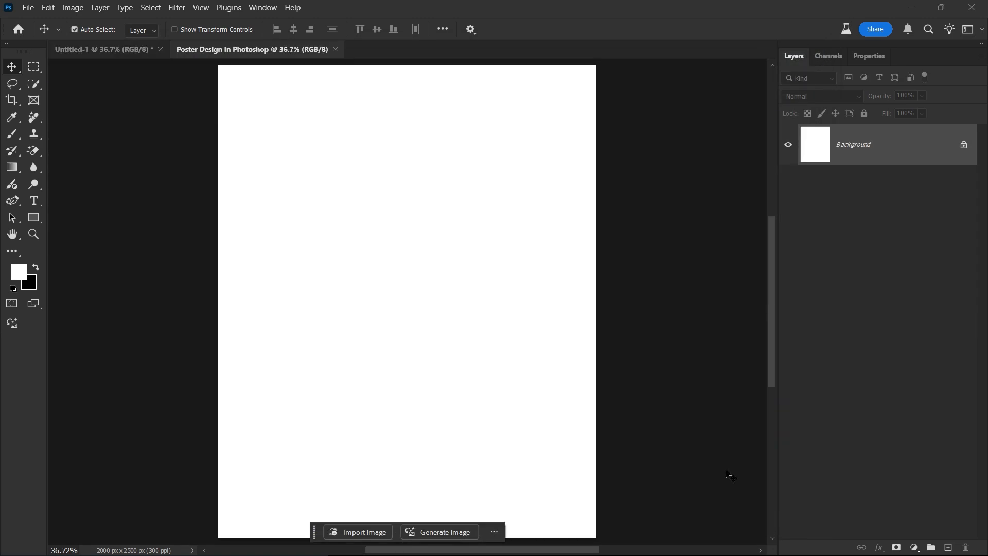
From Chrome's 'cup cake png free' image results, copy the turquoise cupcake PNG's image address.
key(alt+Tab)
key(Tab)
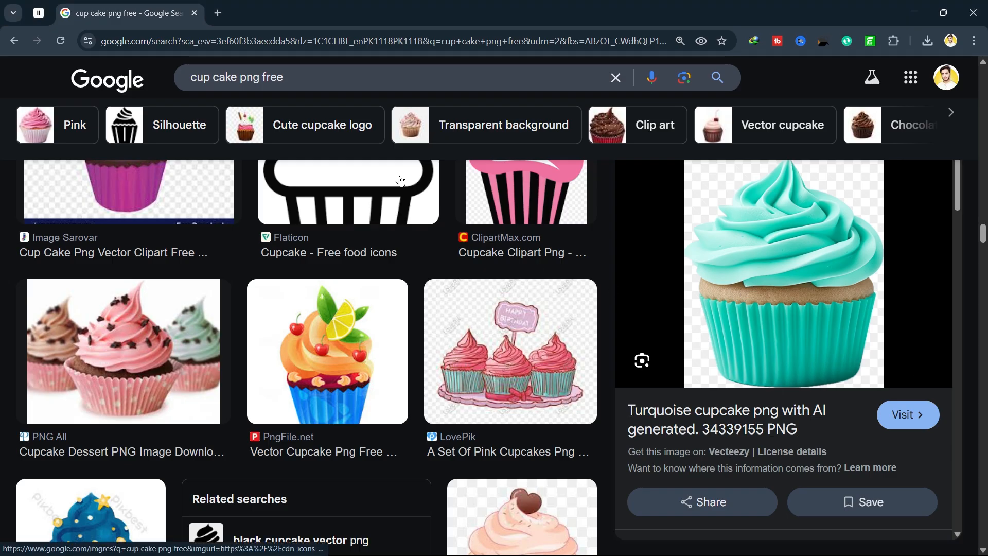
drag(219, 77, 285, 77)
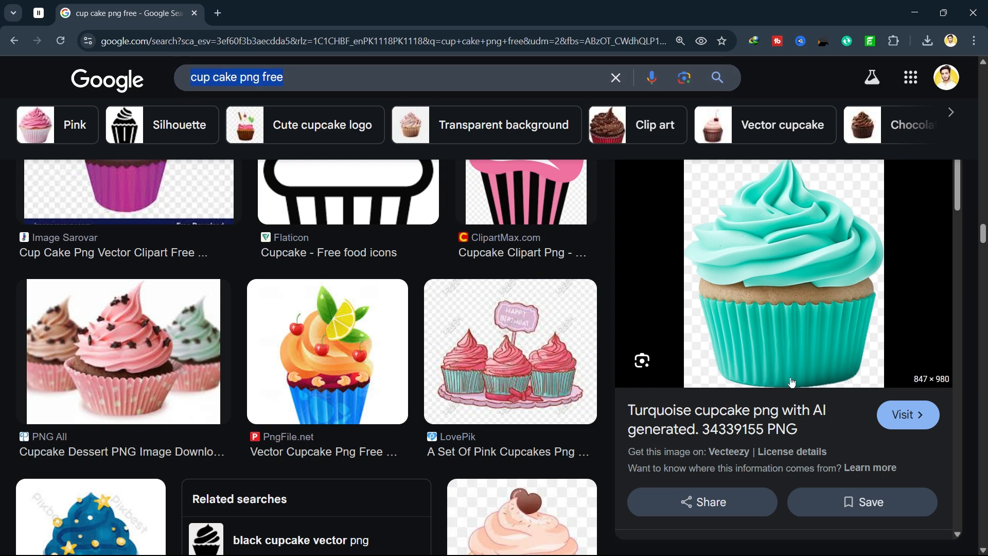
scroll(833, 338, down, 5)
scroll(832, 338, down, 10)
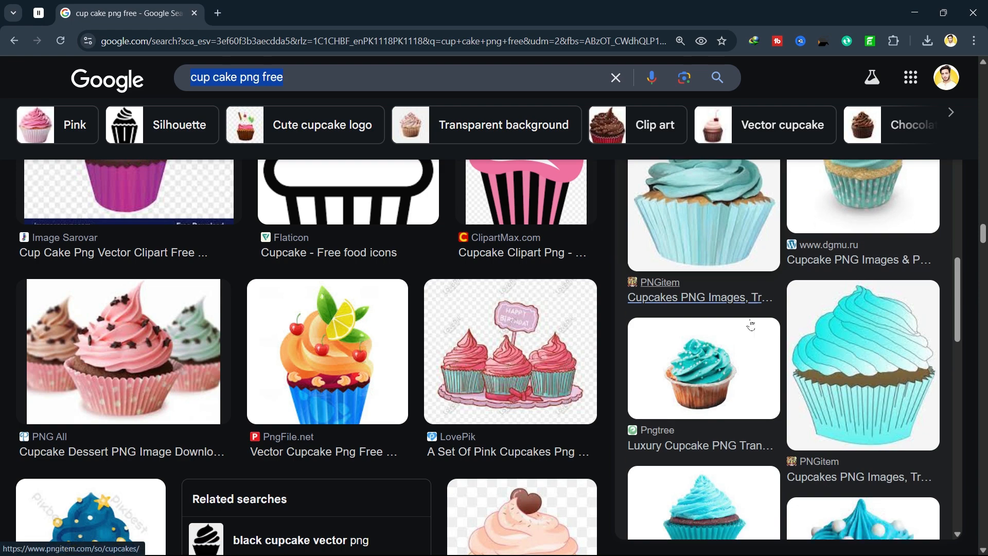
scroll(736, 324, down, 8)
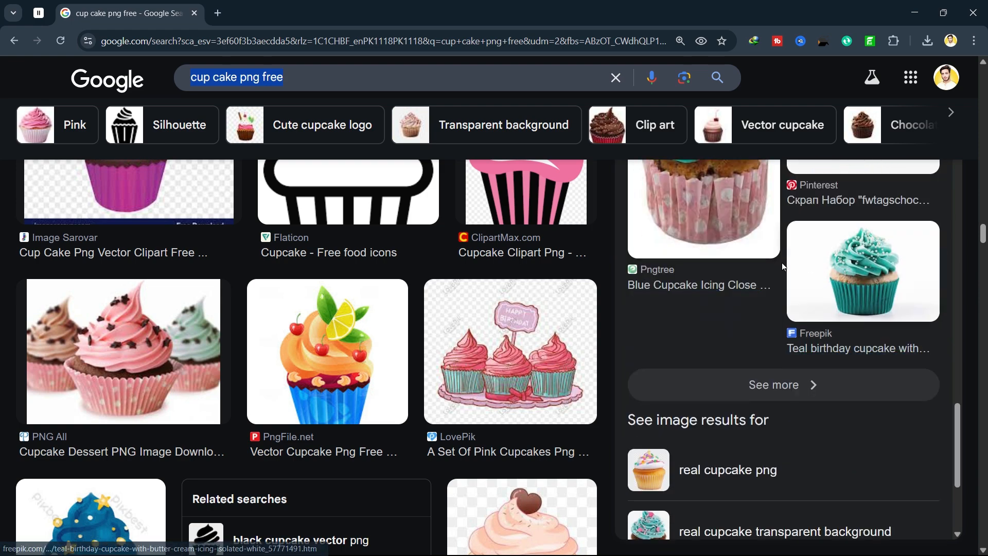
scroll(809, 305, up, 10)
scroll(808, 305, up, 10)
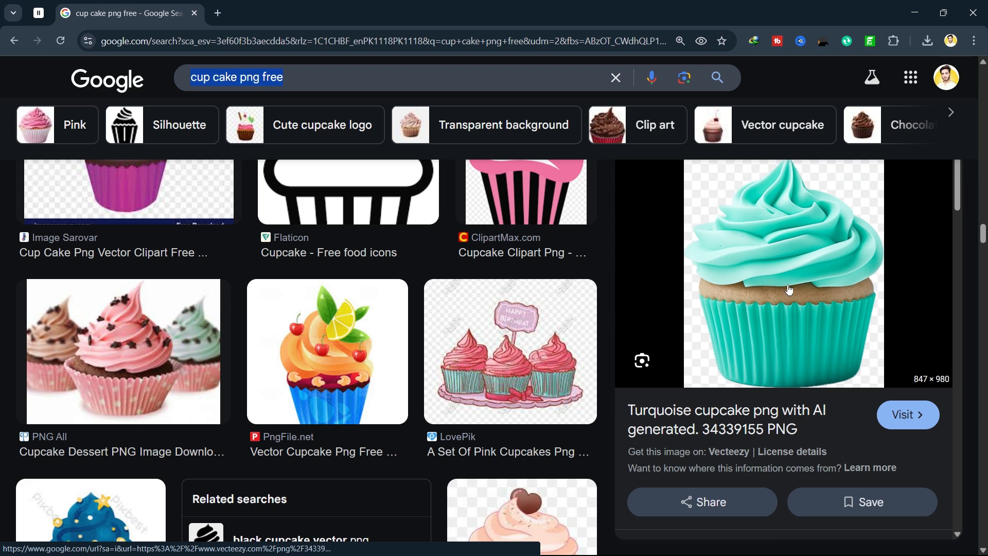
right_click(785, 240)
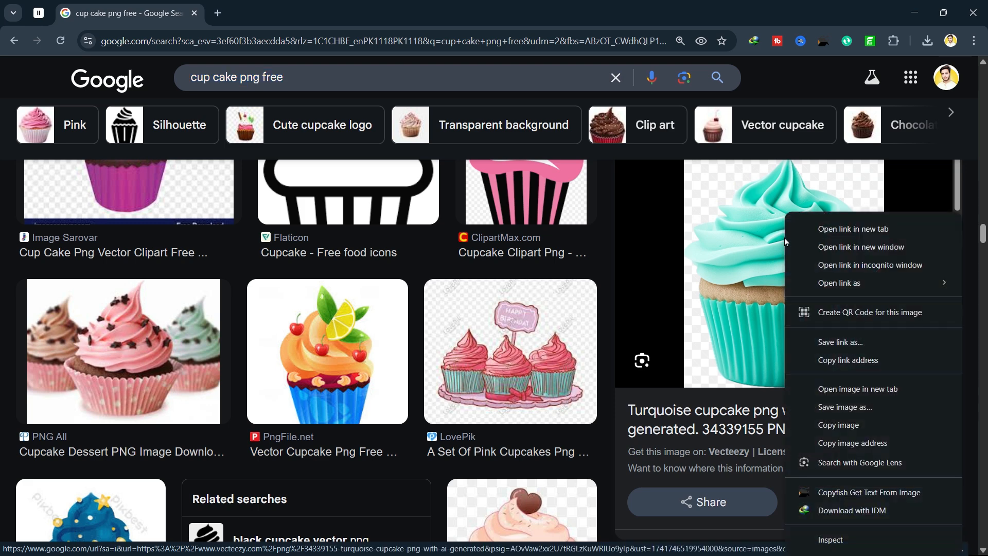
click(892, 438)
key(alt+Tab)
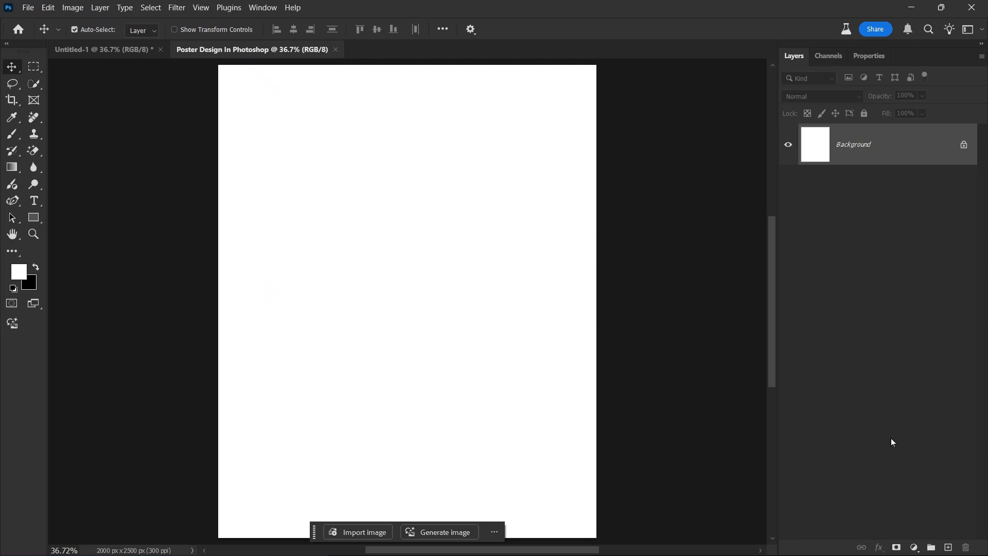
Place the copied cupcake URL as a linked layer and scale it to about 23%.
click(27, 8)
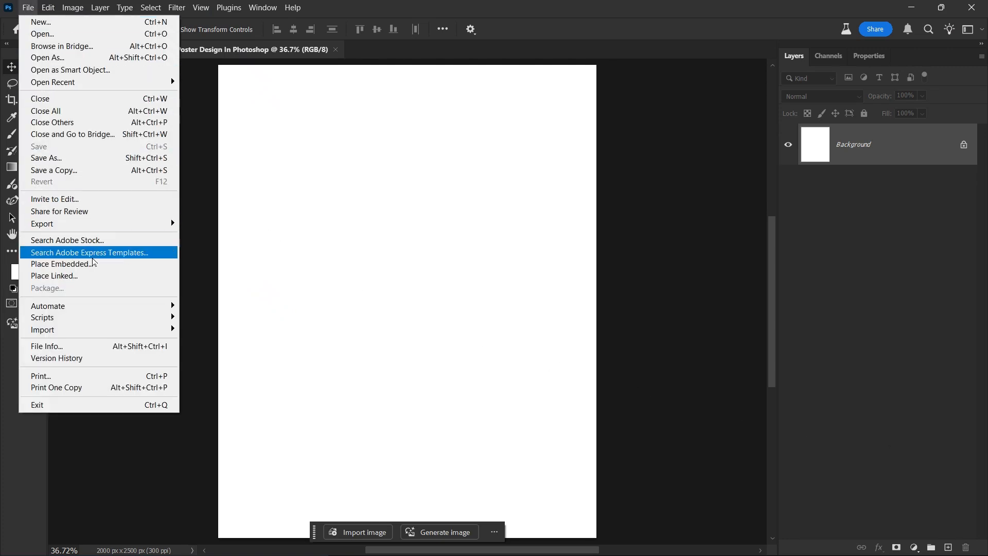
click(98, 277)
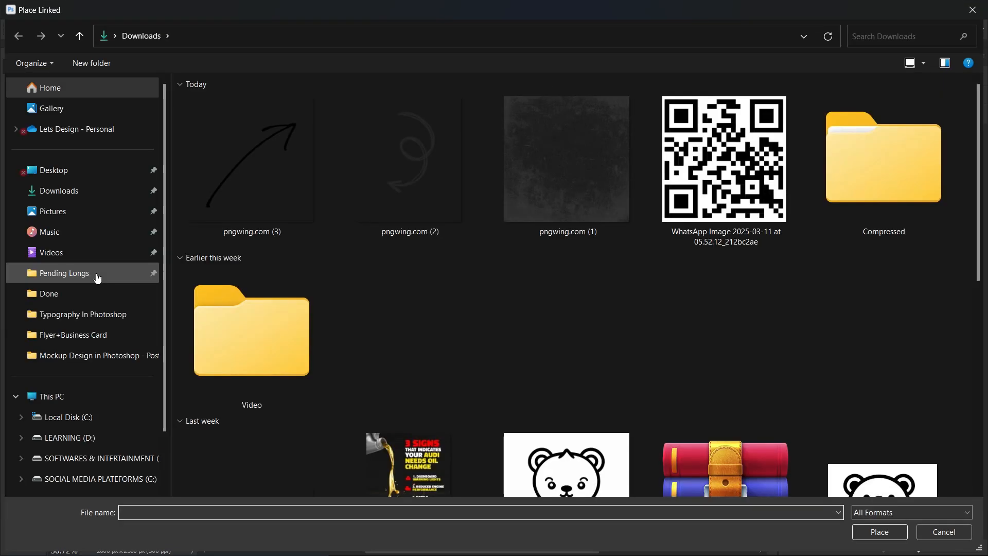
right_click(154, 513)
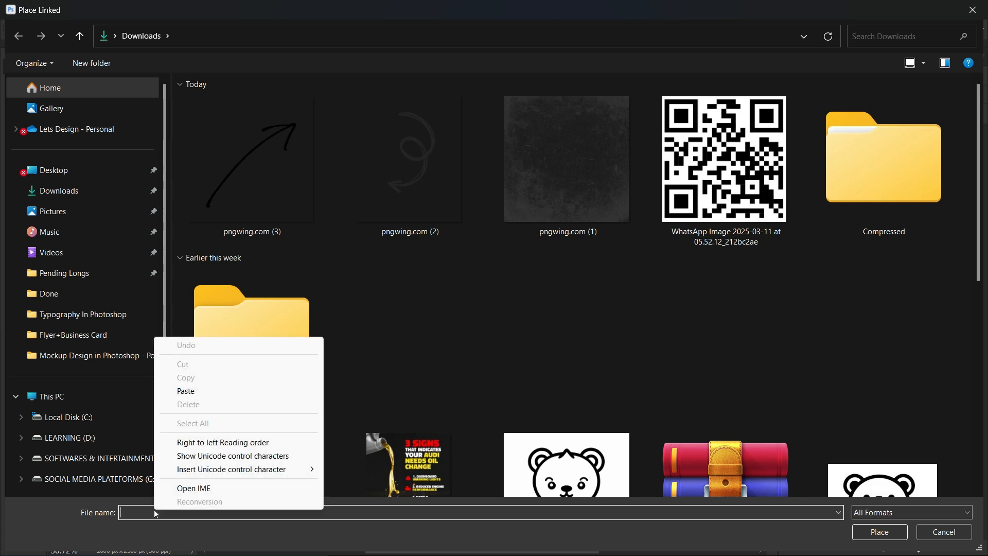
click(225, 393)
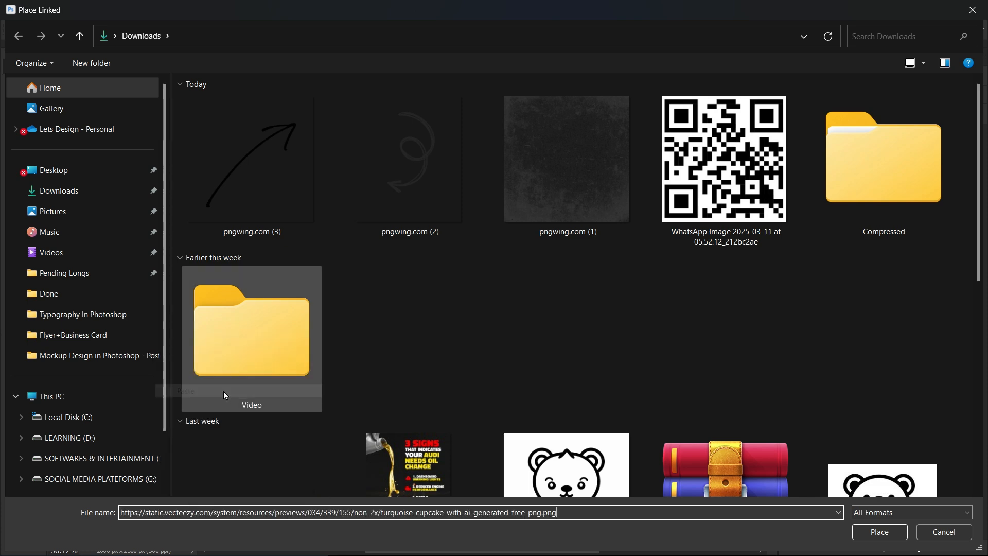
click(891, 536)
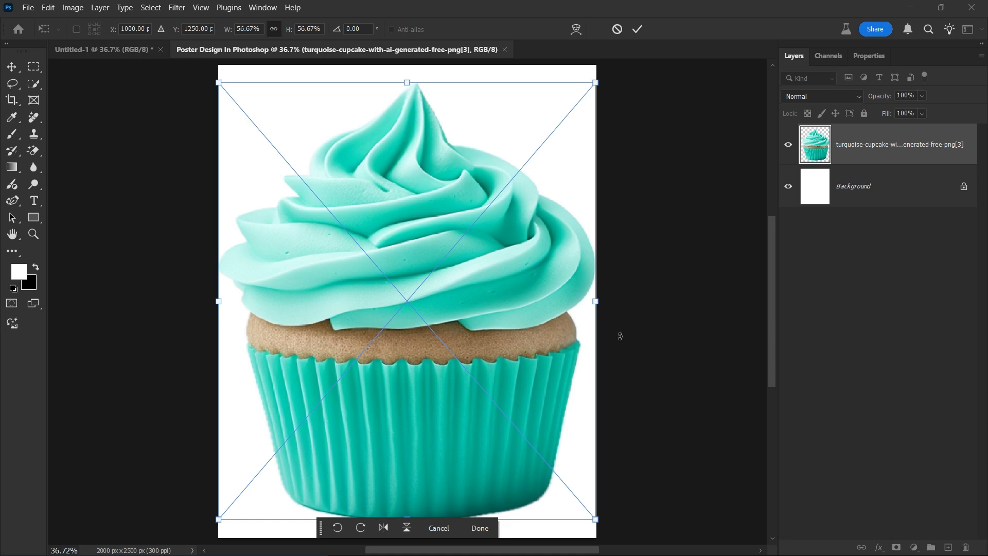
drag(596, 301, 483, 291)
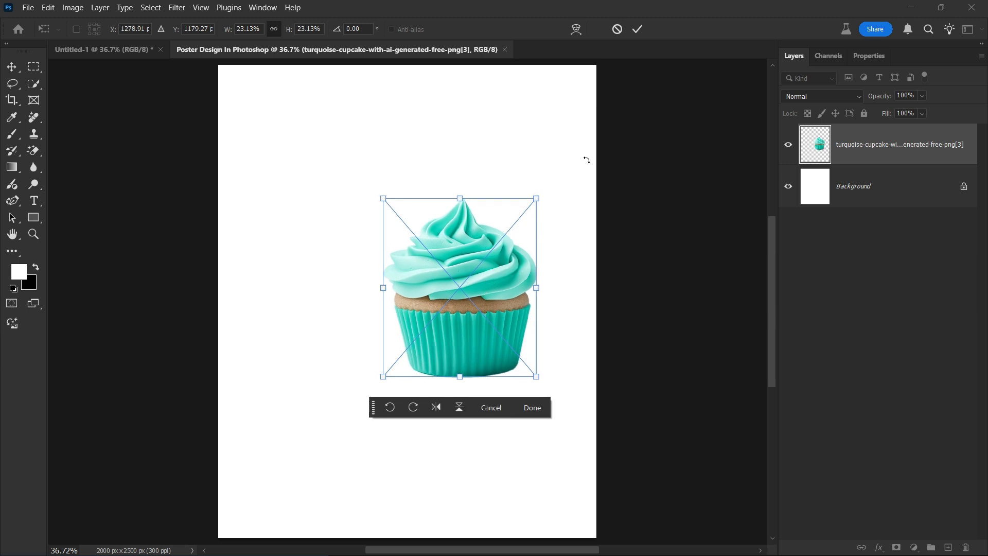
click(642, 28)
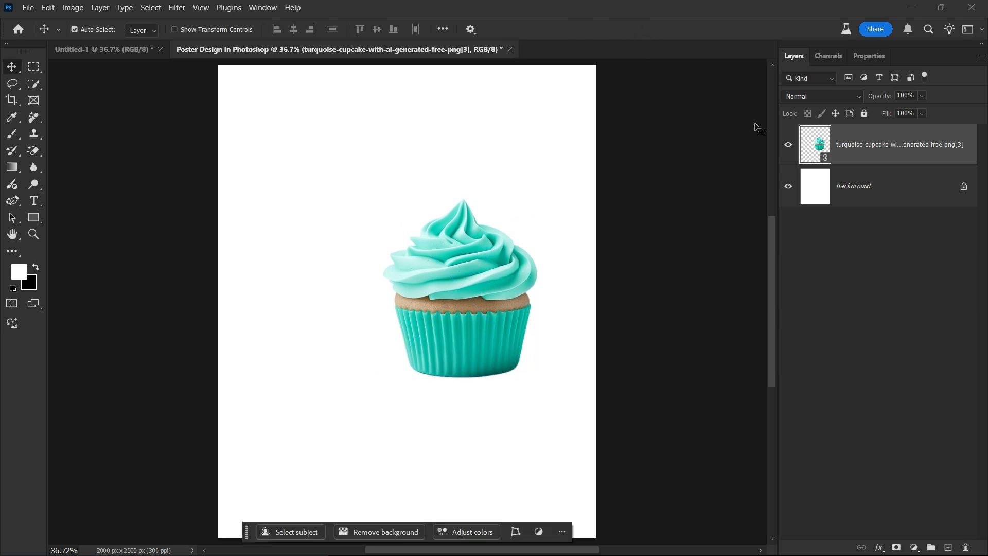
Add a locked teal #00b9a8 Solid Color fill layer above the Background.
click(890, 187)
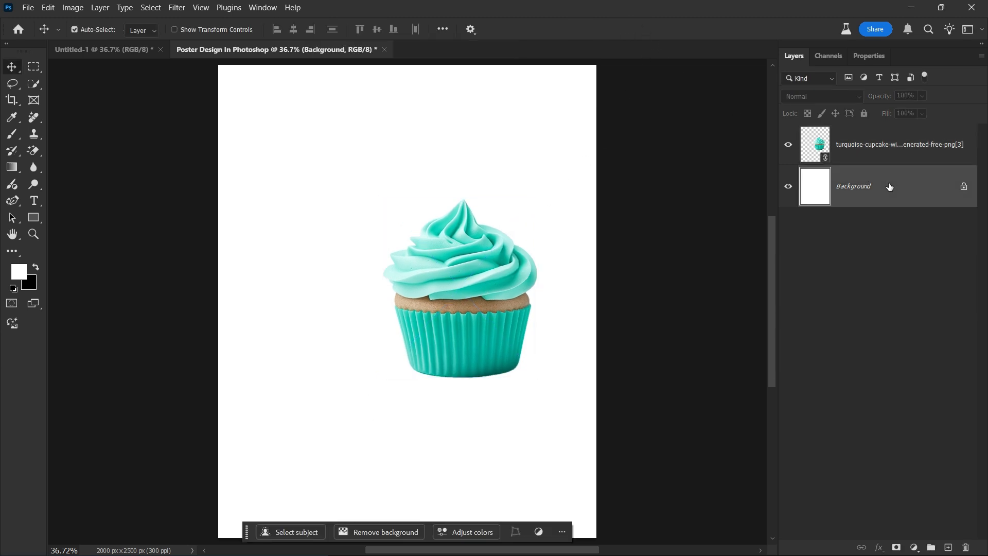
click(909, 549)
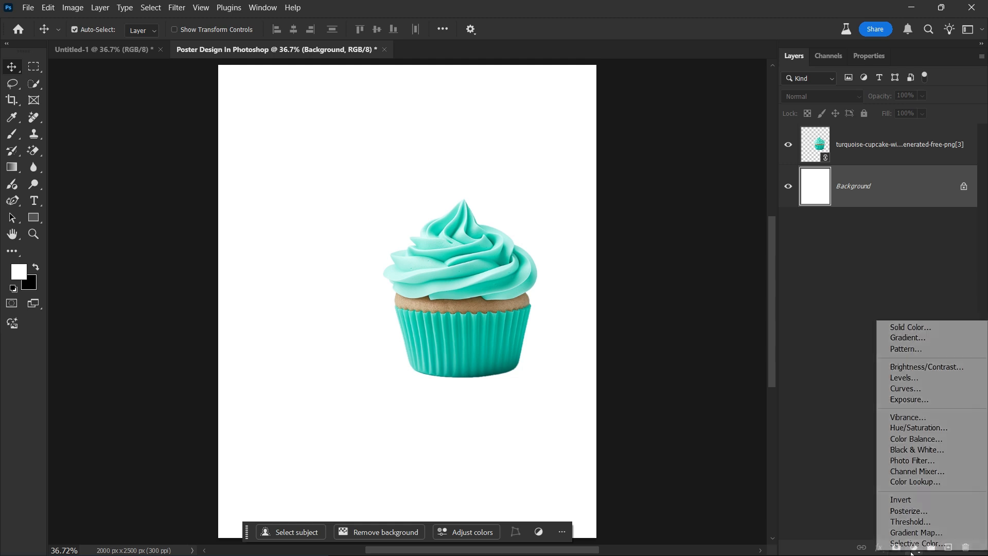
click(972, 328)
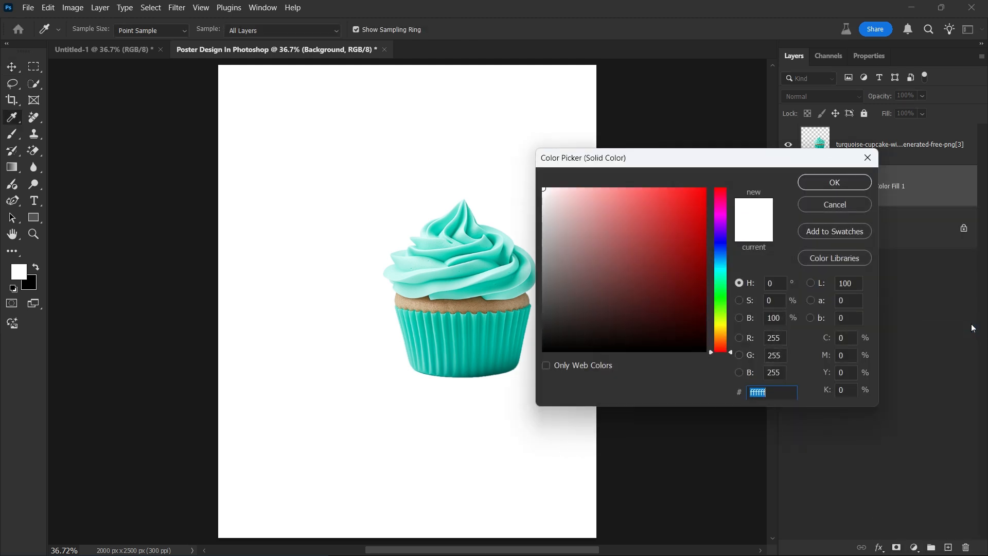
text(00b8a6)
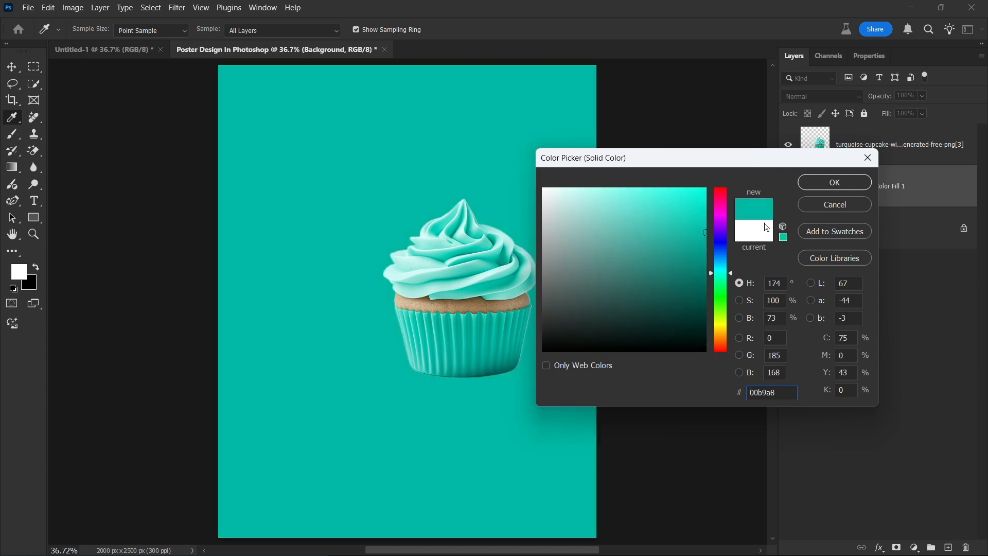
click(836, 183)
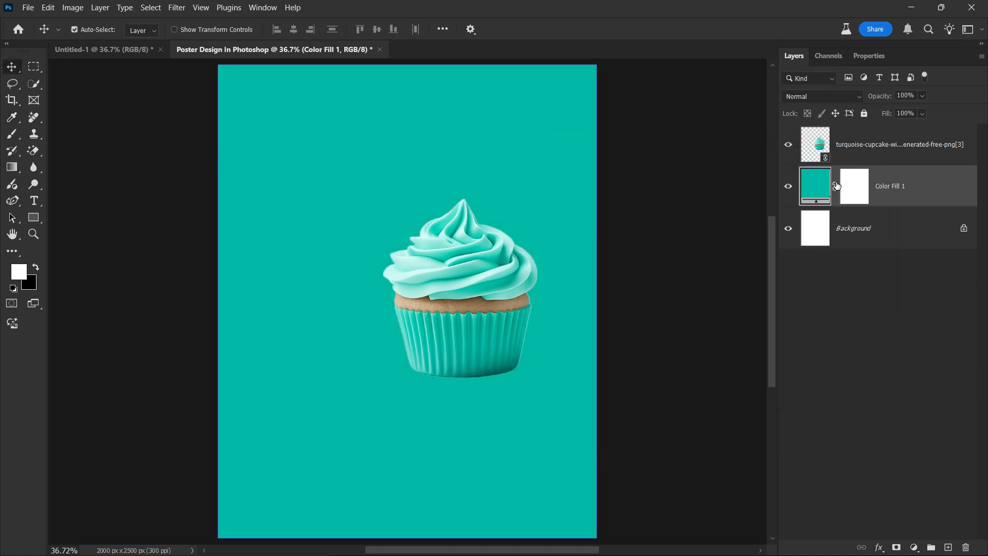
click(865, 114)
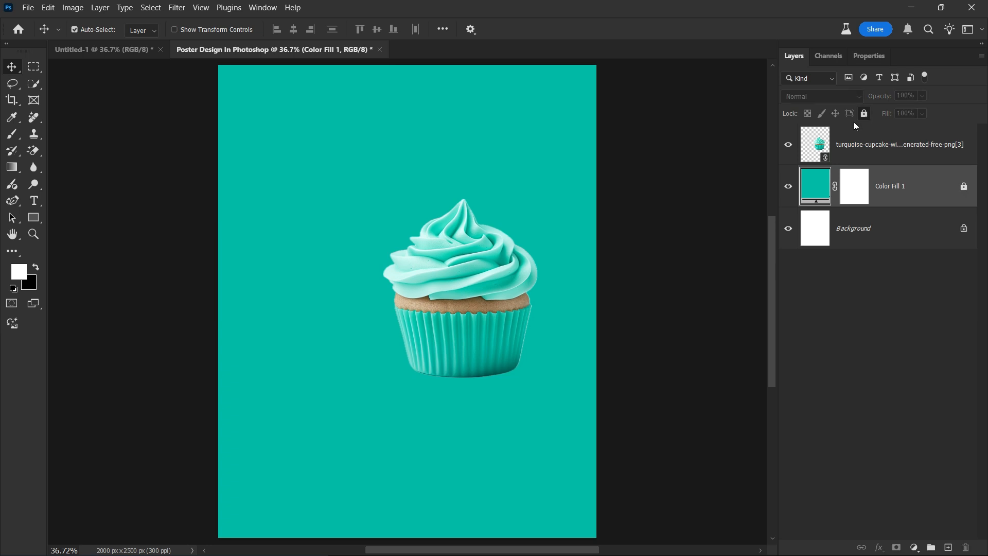
Draw a closed Curvature Pen path around the cupcake's upper-right area.
right_click(12, 200)
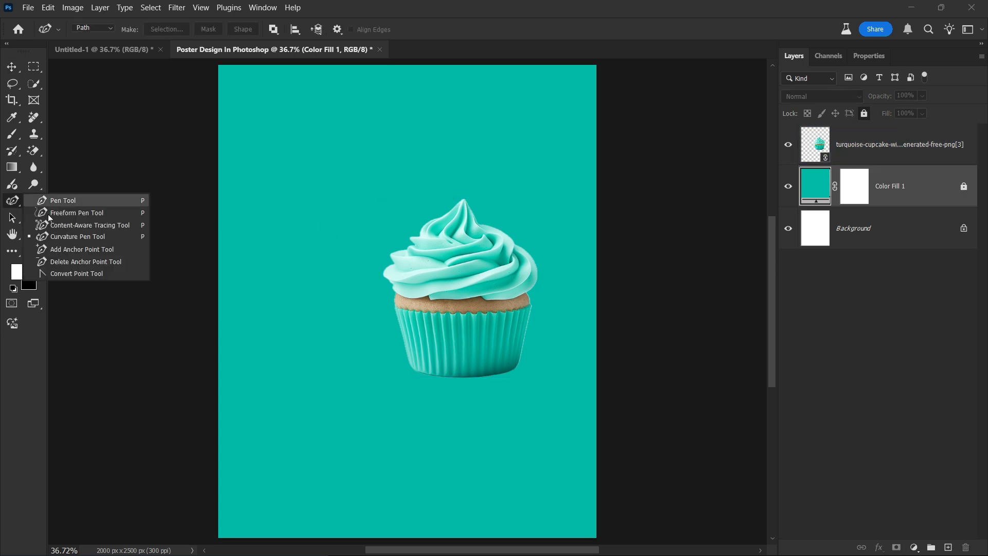
click(105, 237)
key(ctrl+minus)
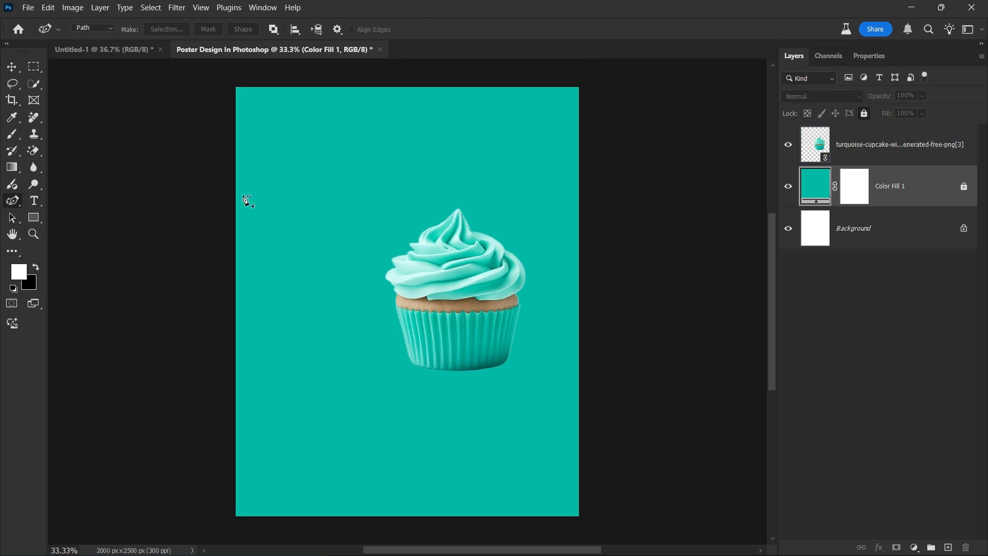
click(411, 78)
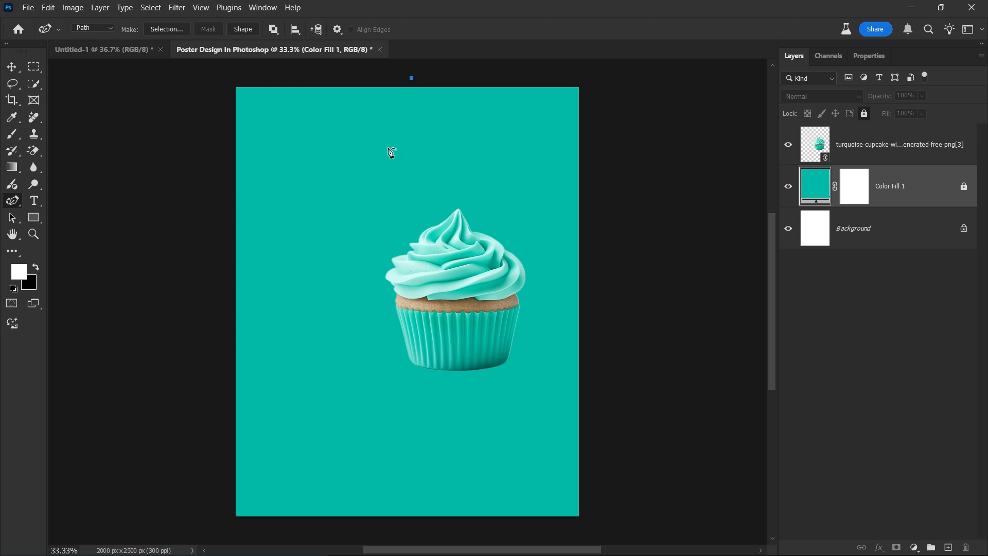
click(390, 234)
click(451, 337)
click(590, 335)
click(624, 273)
click(626, 162)
click(626, 73)
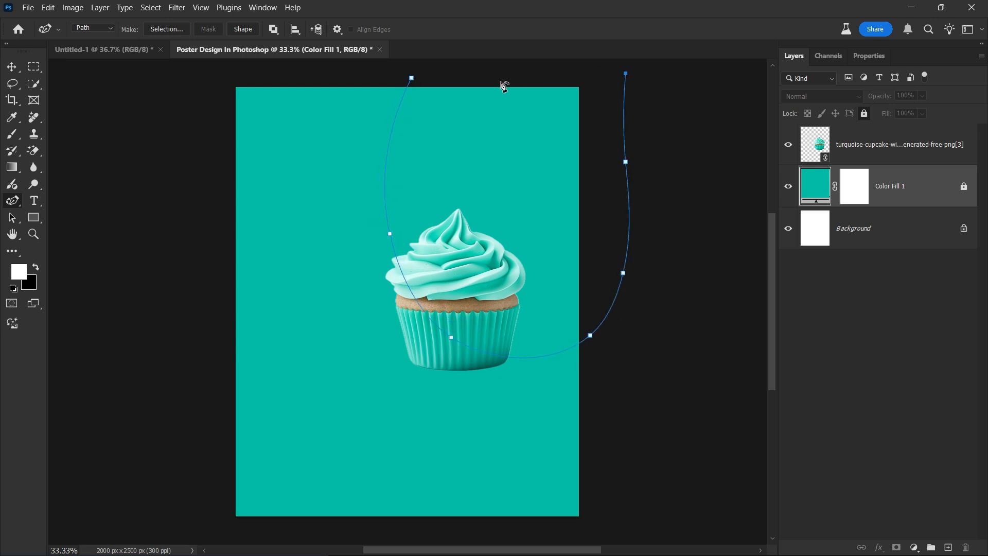
click(501, 82)
click(411, 78)
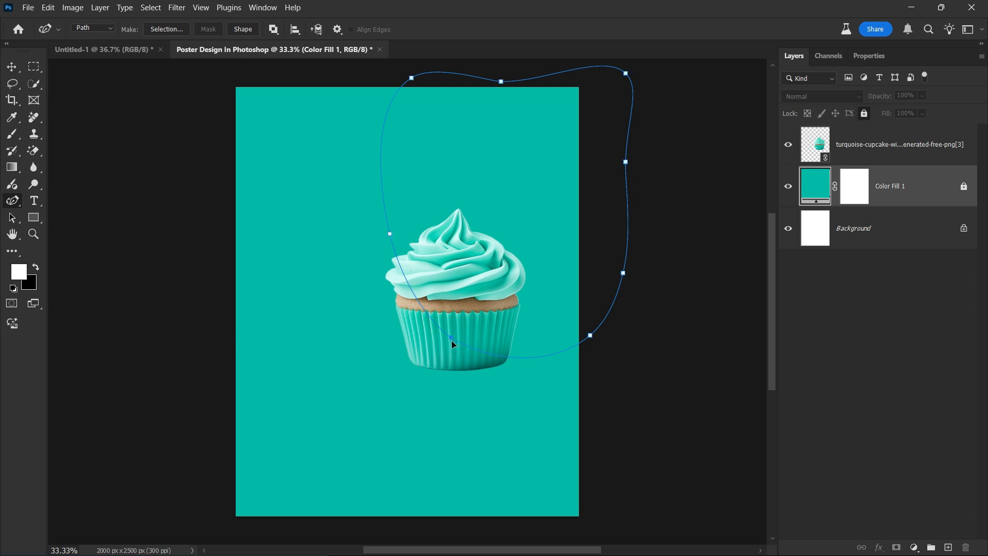
Refine the path's curves and convert the path into a selection.
drag(452, 340, 447, 347)
drag(387, 233, 388, 223)
drag(594, 340, 588, 338)
drag(392, 223, 388, 227)
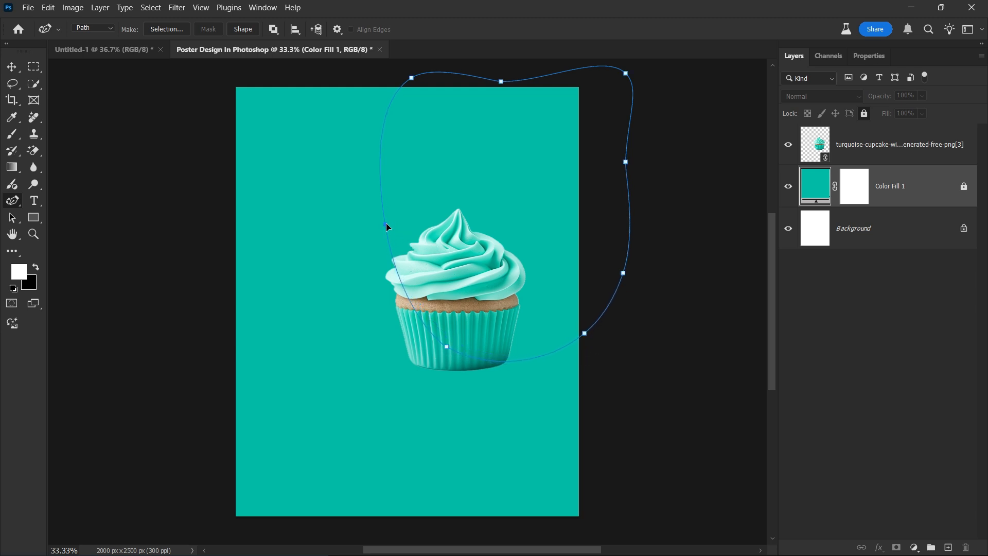
drag(411, 78, 426, 81)
key(ctrl+Return)
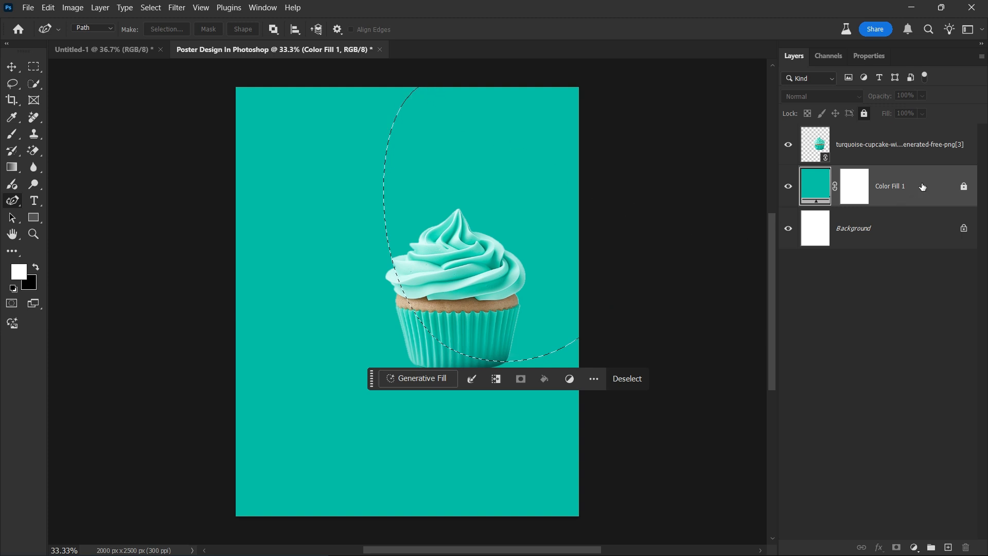
Fill the selection with a lighter turquoise 0ae0cc Color Fill 2 layer, converted to a smart object.
click(911, 548)
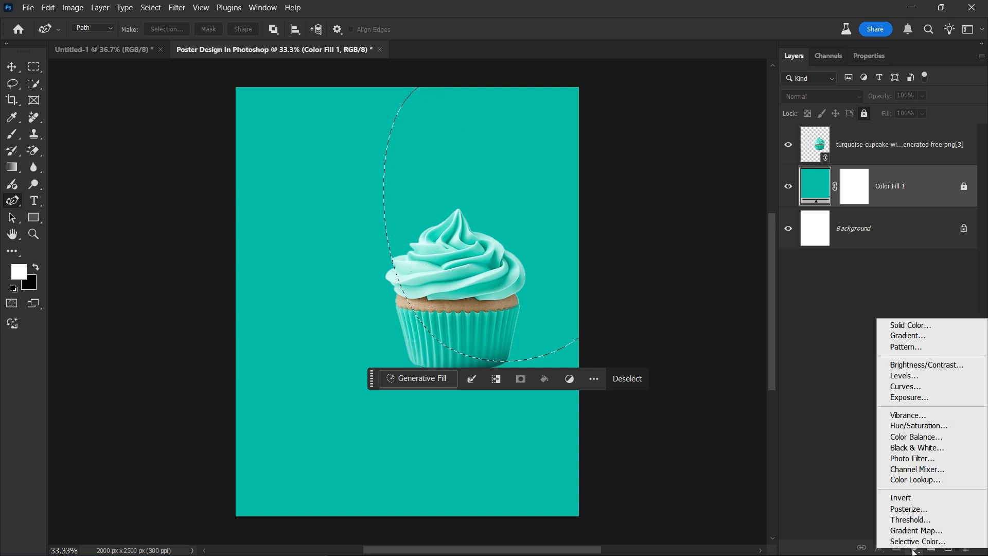
click(960, 332)
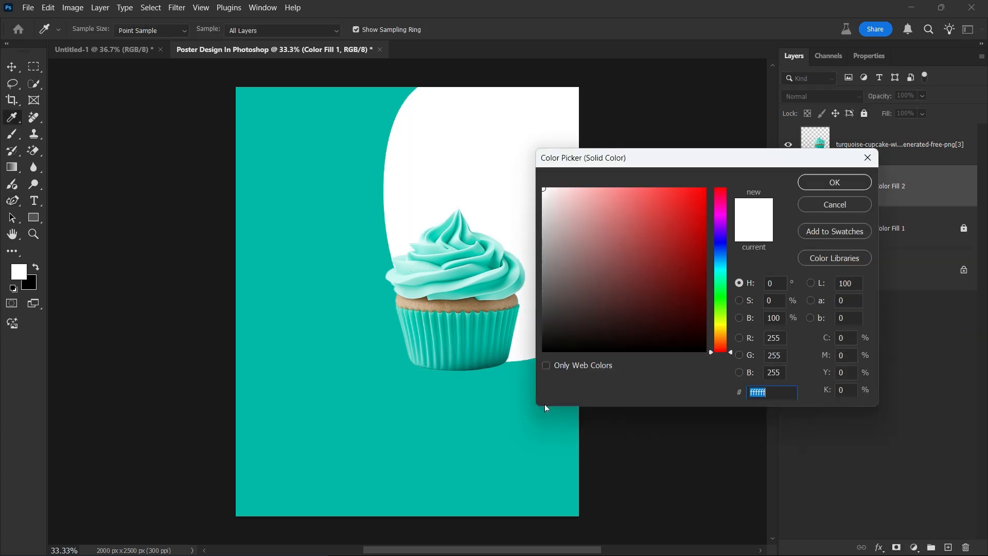
click(473, 404)
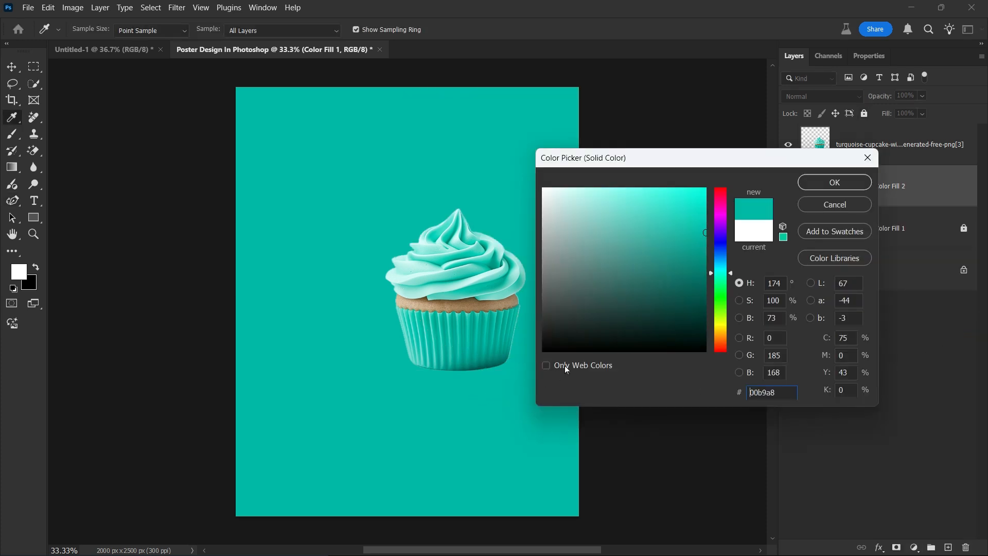
drag(700, 233, 700, 207)
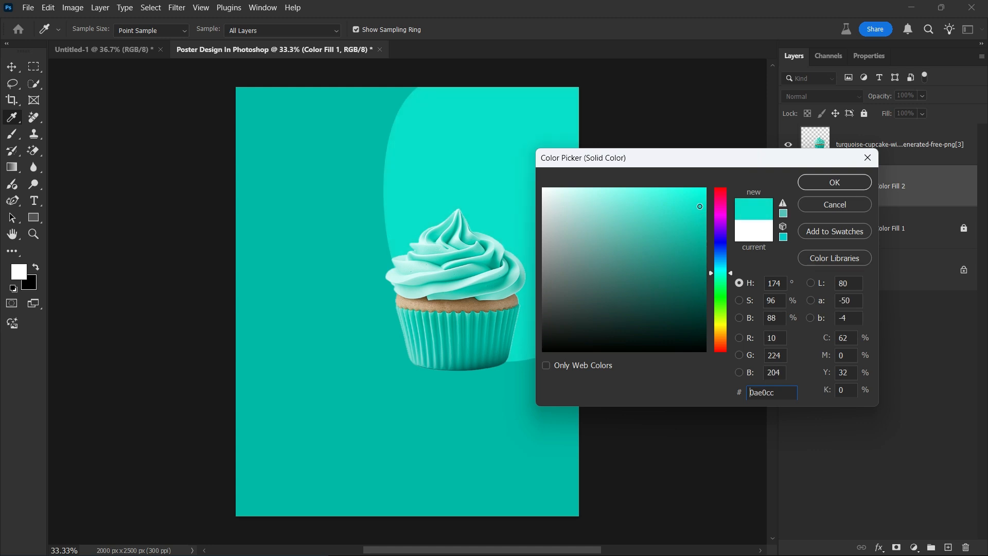
click(799, 184)
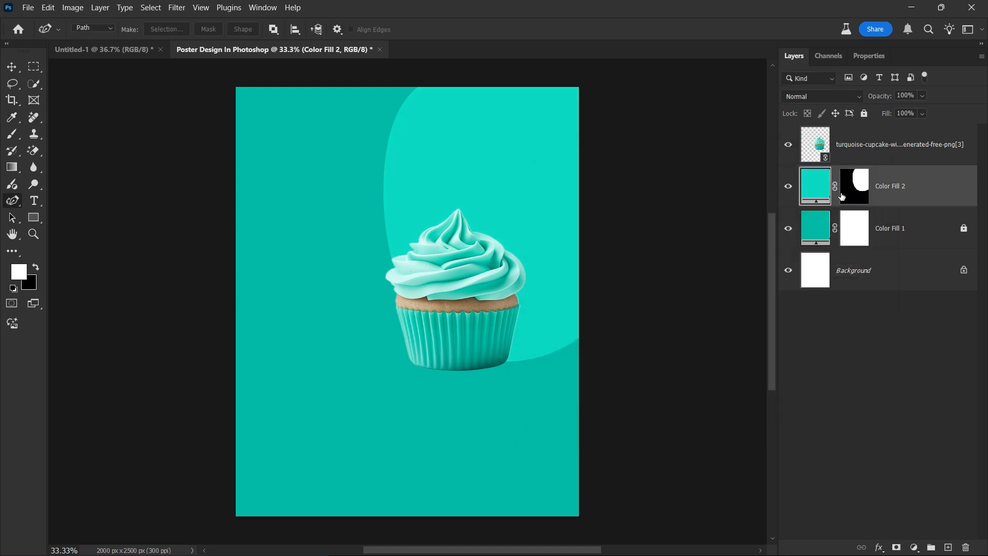
right_click(933, 189)
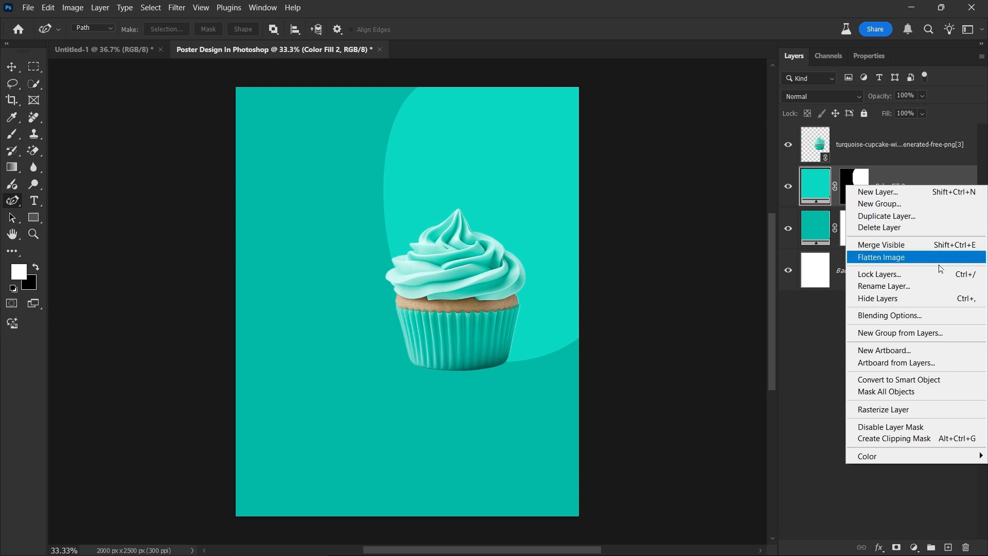
click(946, 380)
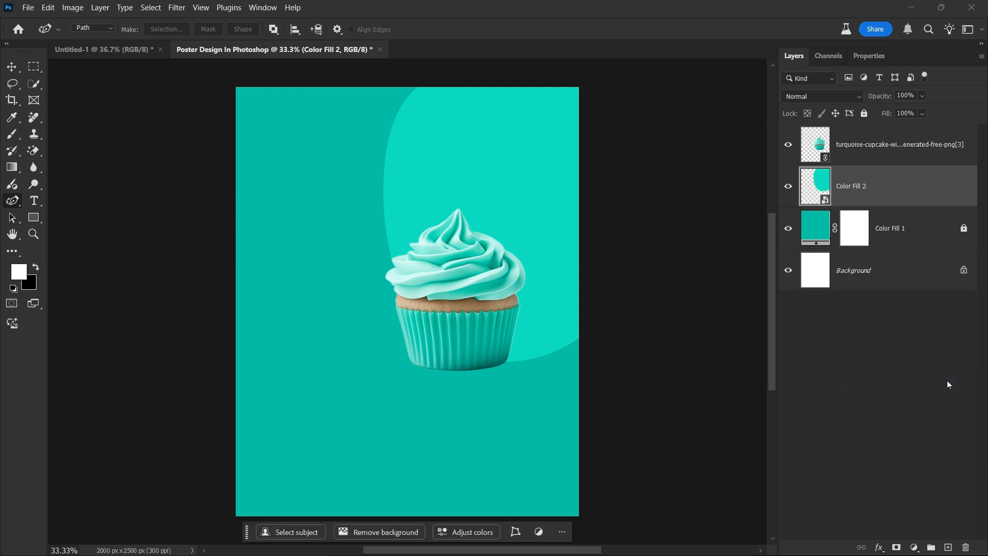
Scale the turquoise shape up to about 106% and nudge it down.
key(ctrl+t)
drag(383, 362, 371, 381)
mouse_move(529, 350)
mouse_down()
mouse_move(539, 363)
mouse_move(539, 350)
mouse_up()
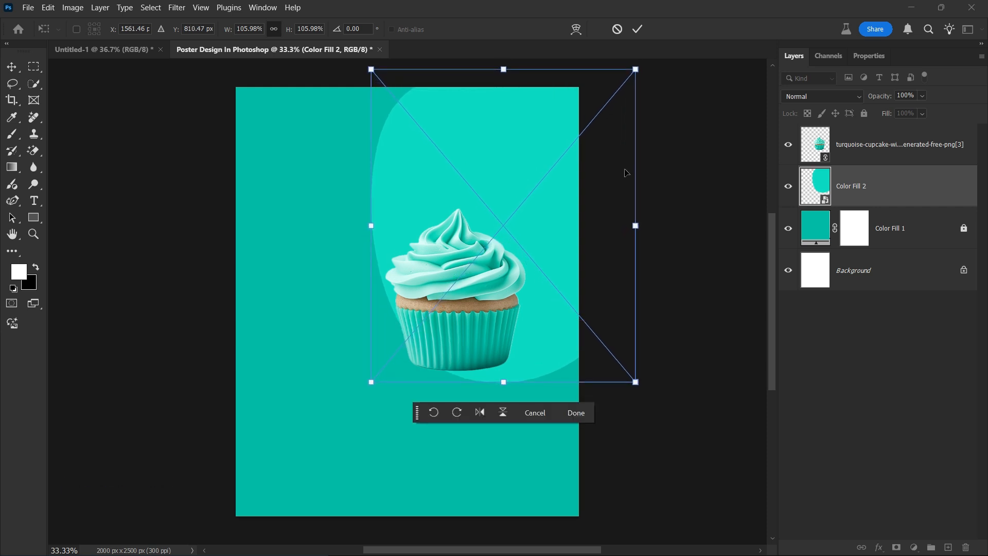
click(639, 30)
Enlarge the cupcake and move it lower and to the right.
key(ctrl+0)
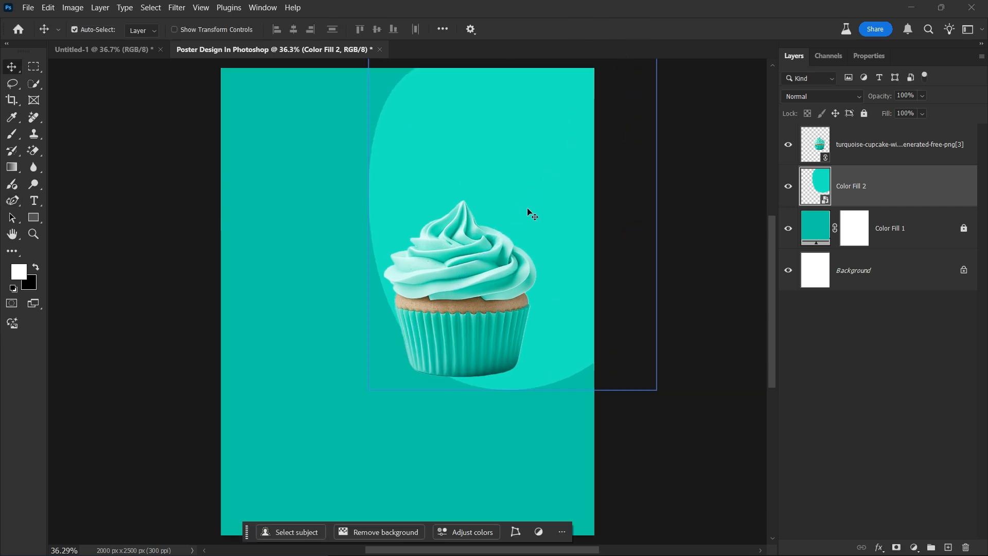
click(487, 291)
drag(486, 287, 500, 323)
key(ctrl+t)
drag(397, 237, 375, 211)
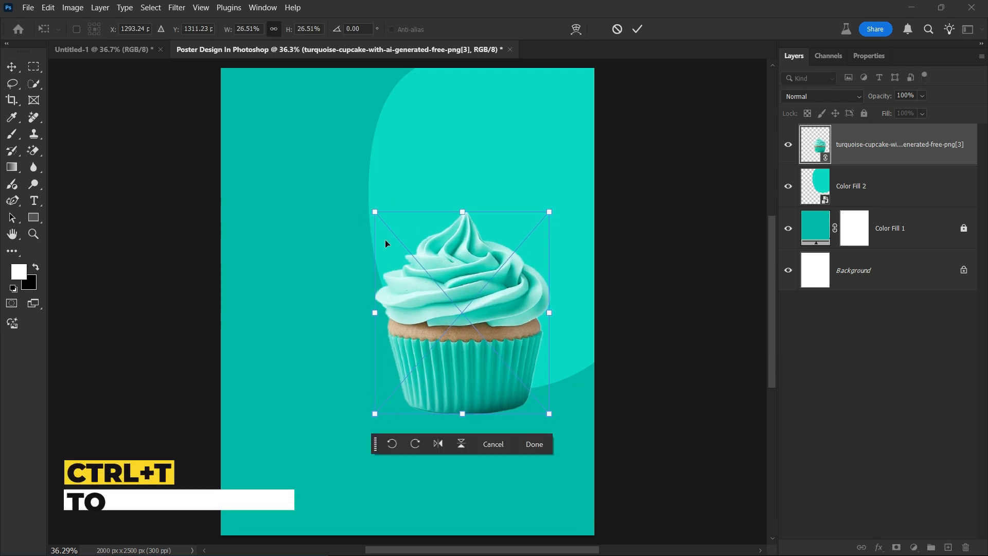
drag(472, 300, 485, 304)
click(638, 29)
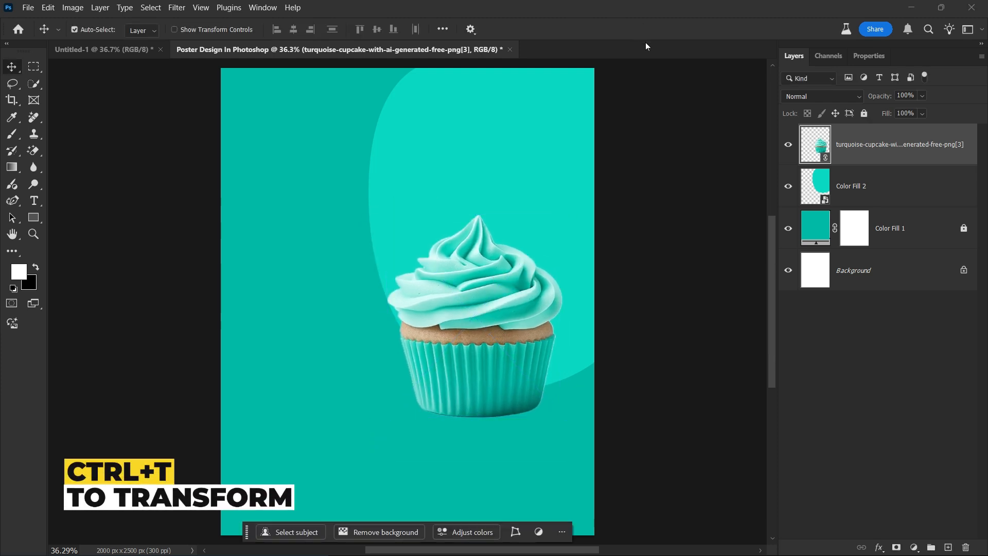
With Color Fill 1 selected, start File > Place Embedded.
click(915, 236)
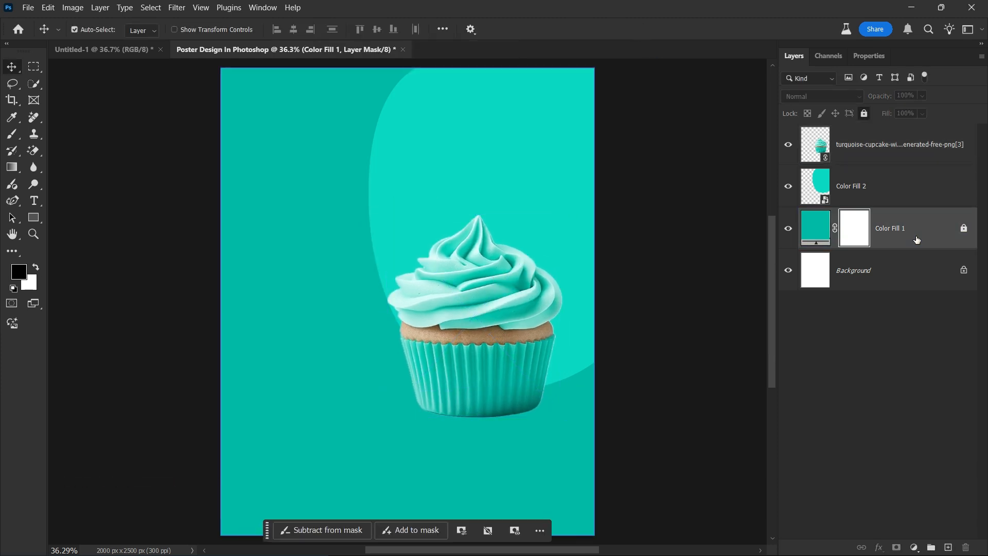
click(28, 8)
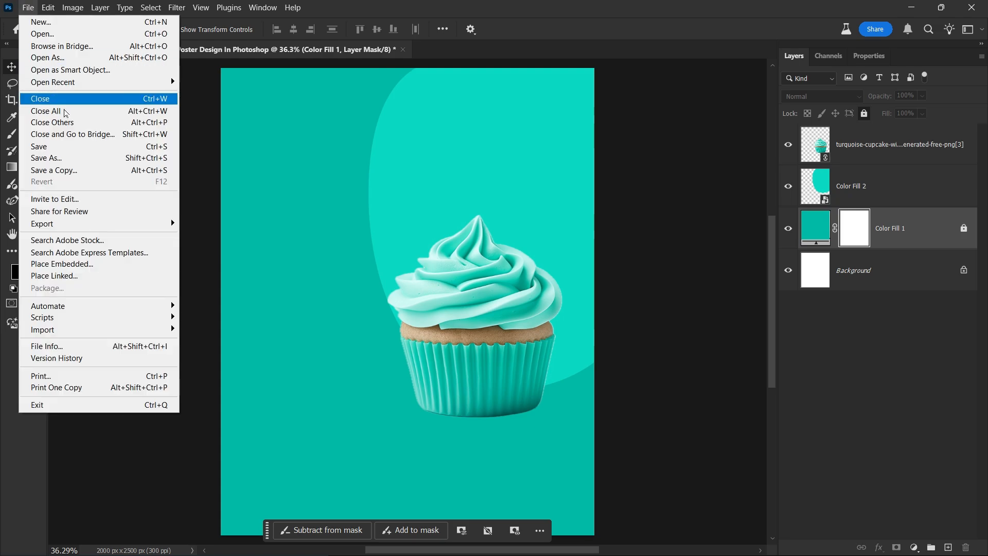
click(84, 264)
Embed the pngwing.com (1) texture from Downloads, stretch it to the full poster height, set 20% opacity.
click(83, 193)
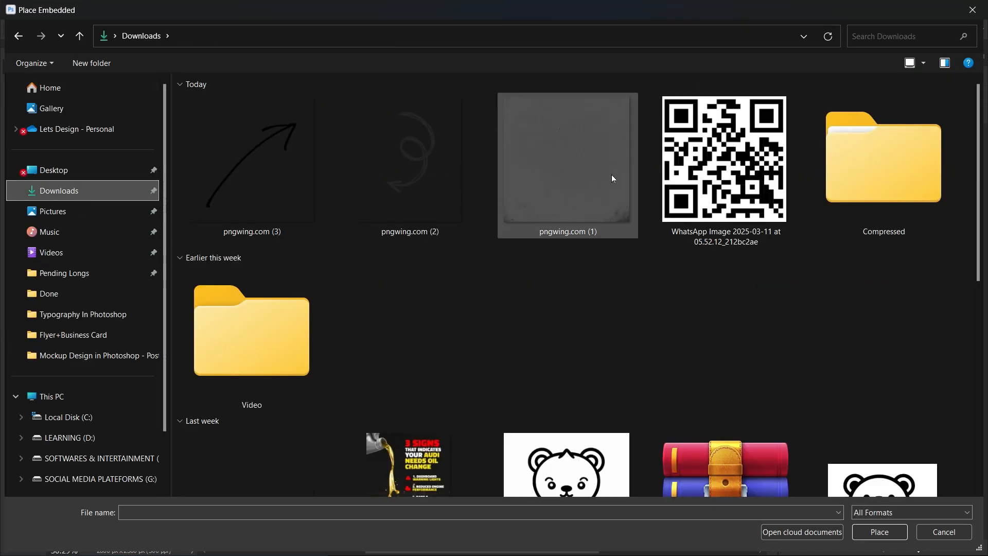
double_click(611, 174)
drag(408, 114, 408, 67)
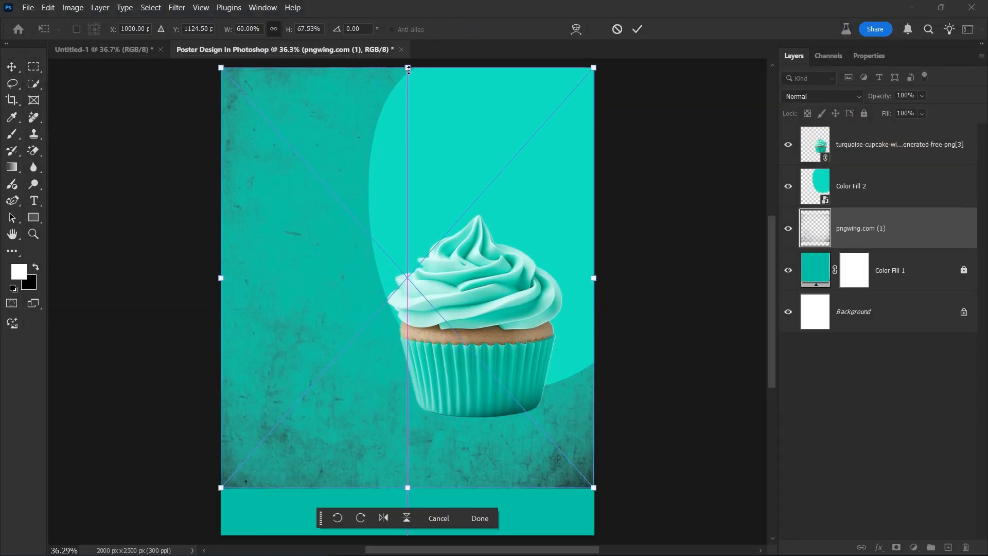
drag(407, 489, 408, 534)
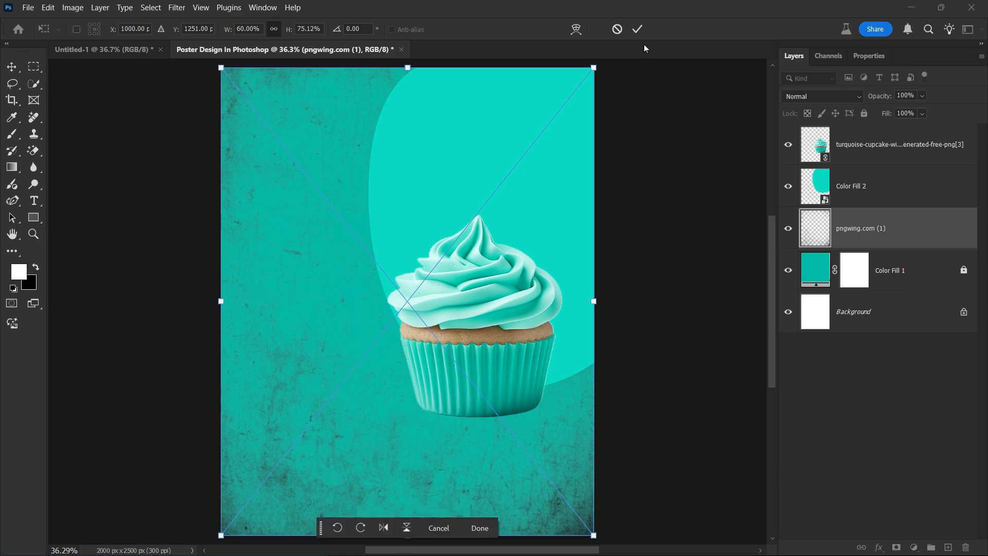
click(637, 29)
drag(892, 103, 828, 101)
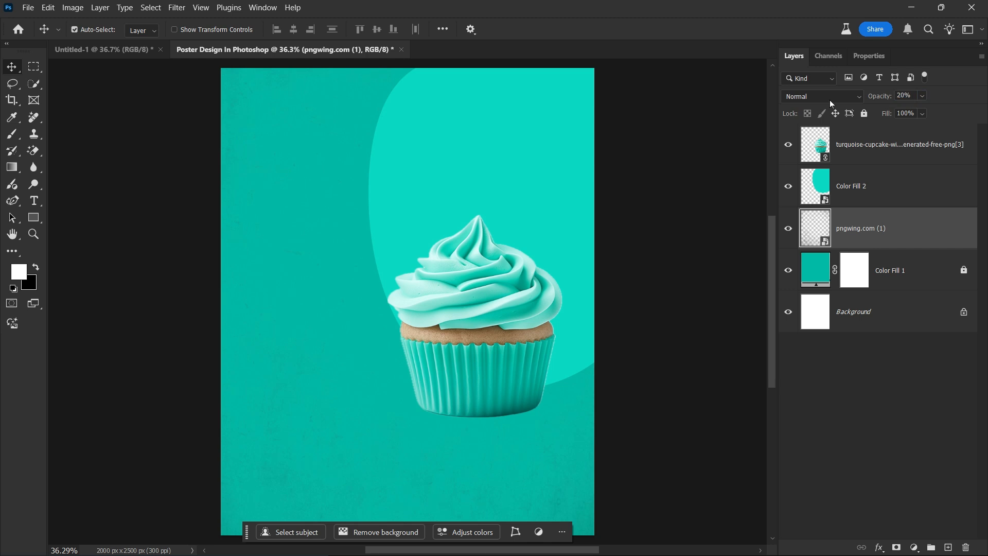
Group Color Fill 2, the texture and Color Fill 1 into a group named BG.
click(896, 190)
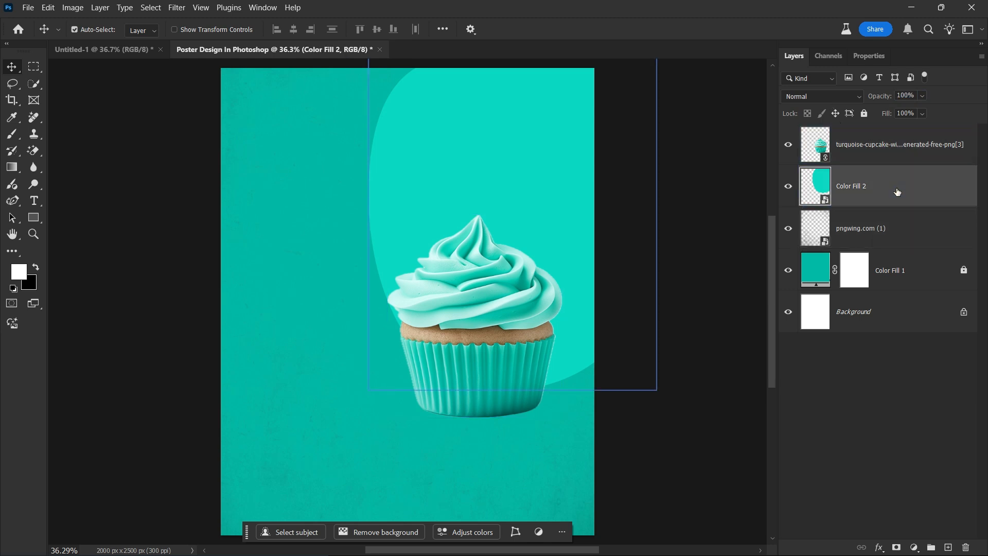
shift+click(910, 268)
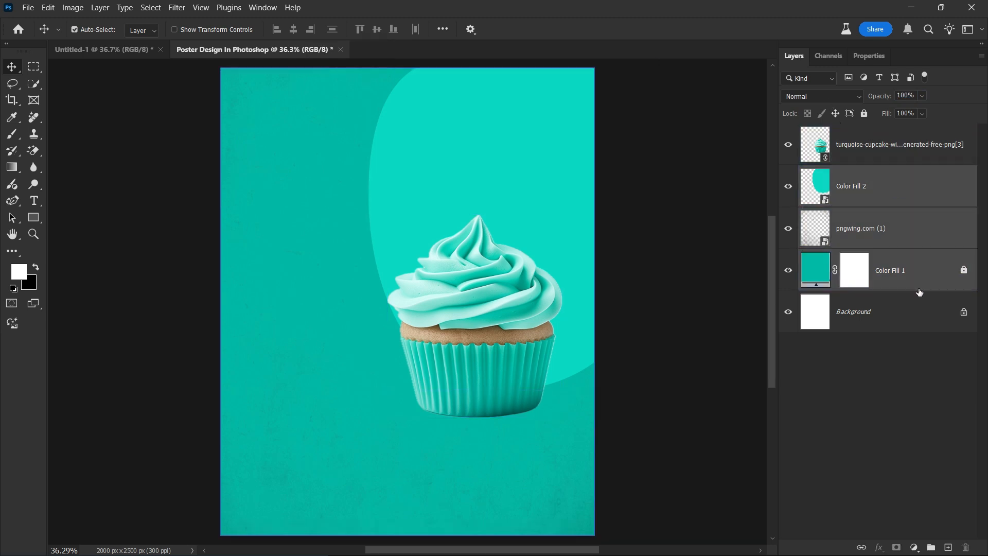
click(930, 547)
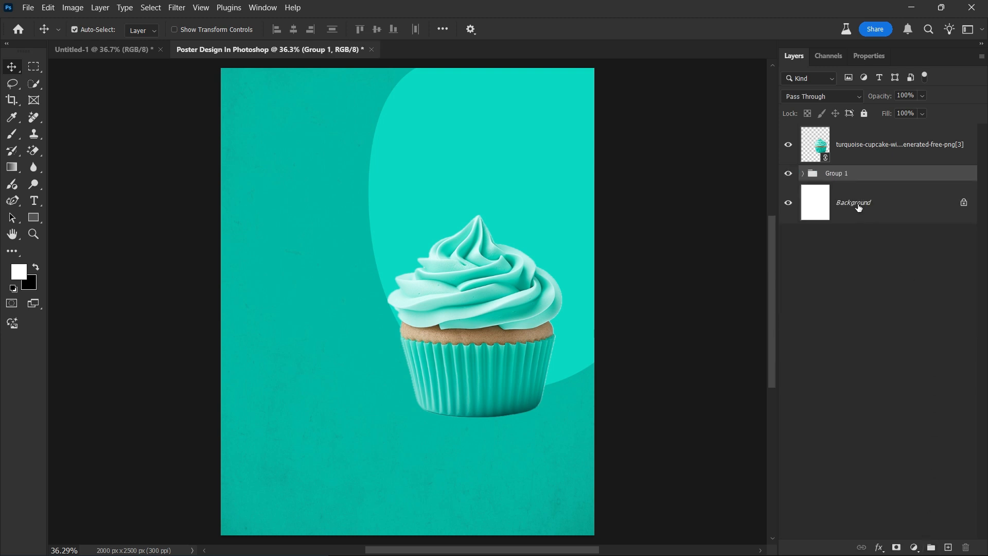
double_click(836, 173)
text(BG)
key(Return)
Label the BG group red and lock it completely.
right_click(877, 172)
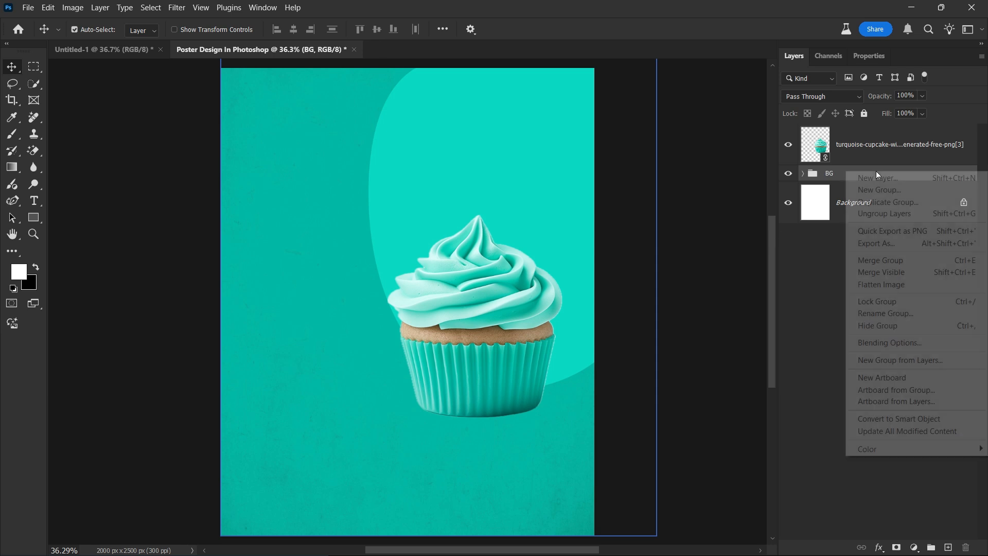
mouse_move(870, 448)
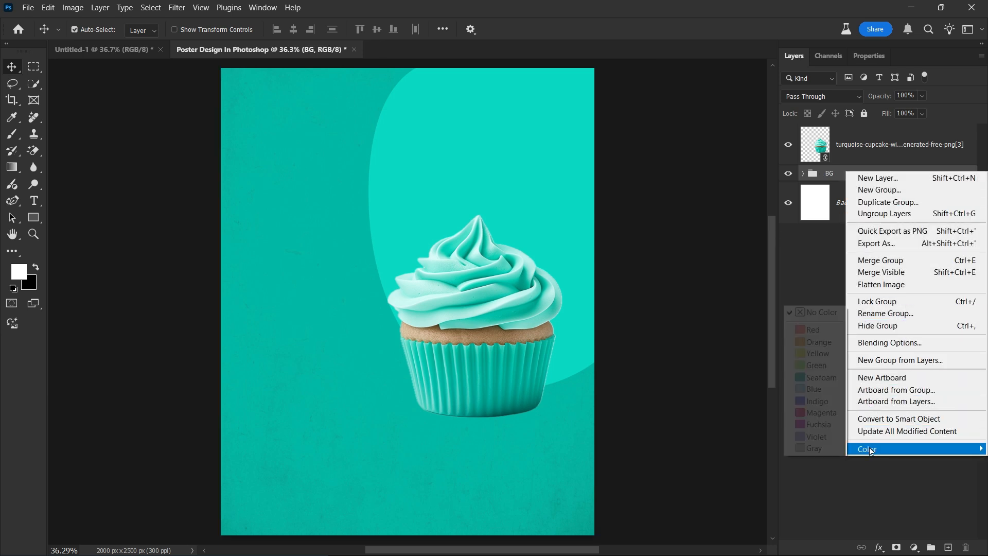
click(821, 330)
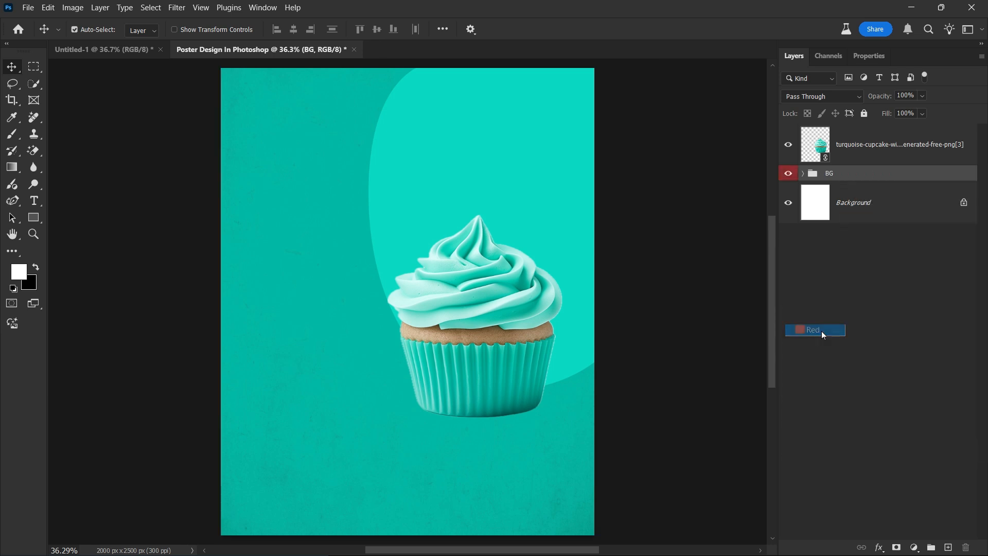
click(866, 115)
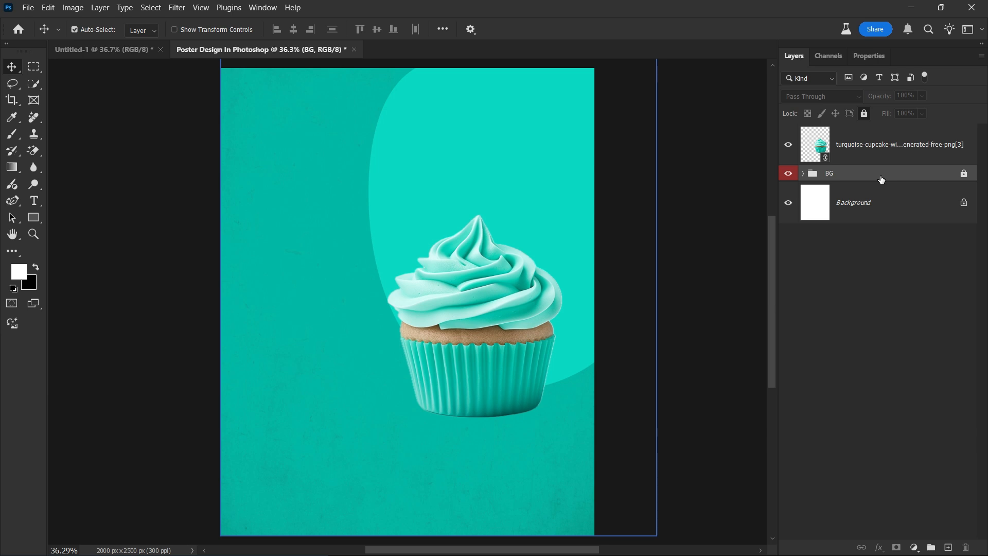
Add Layer 1 and set up a small, flattened black soft brush.
click(12, 133)
key(ctrl+shift+n)
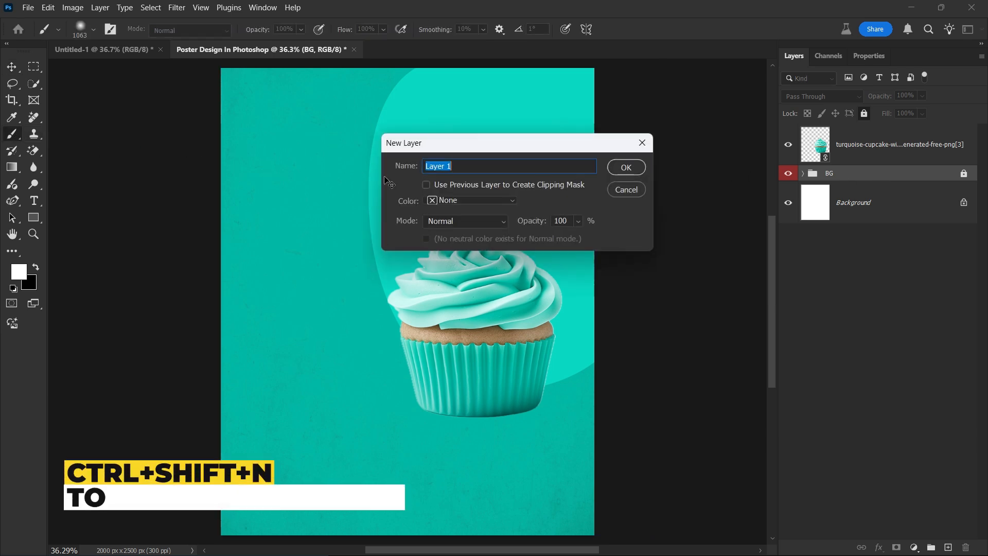
key(Return)
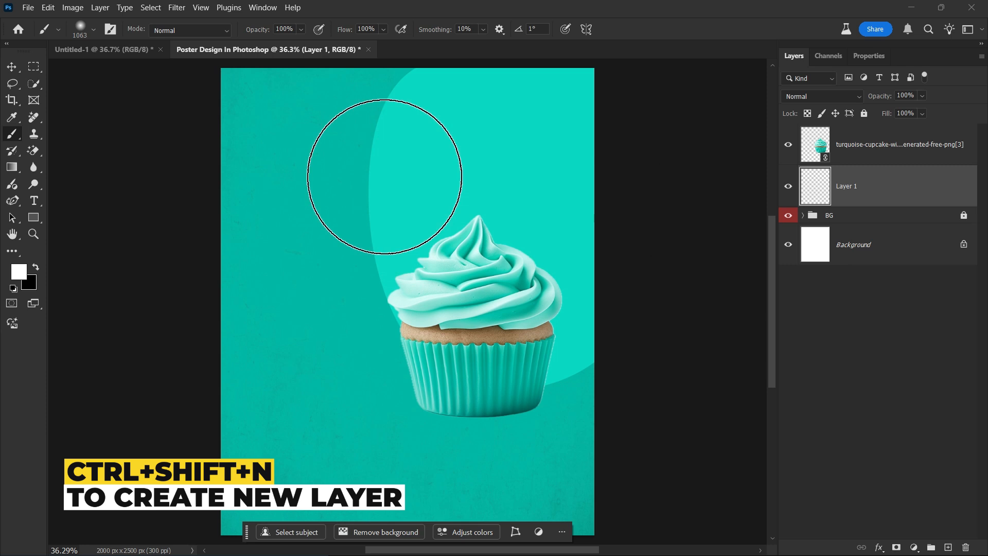
right_click(387, 175)
drag(420, 198, 420, 214)
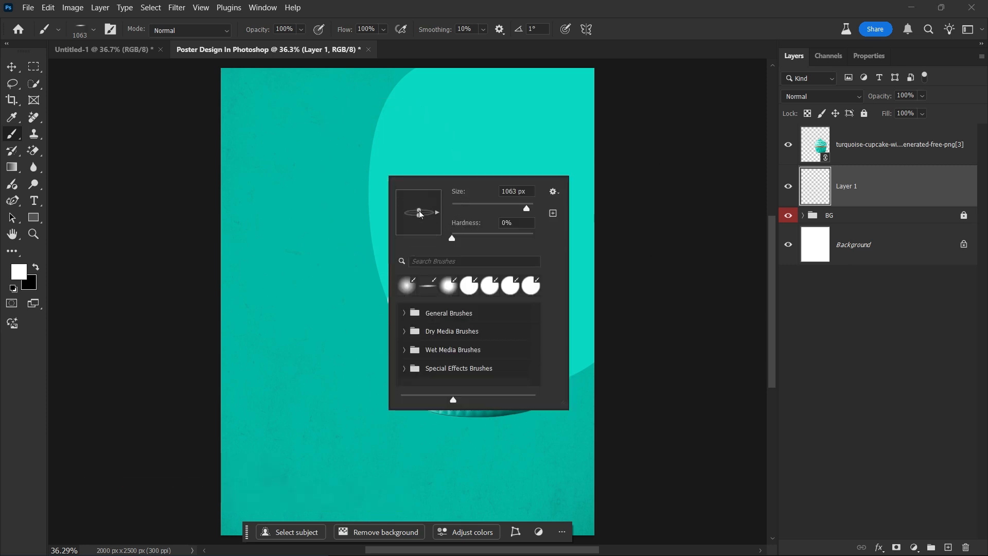
drag(487, 408, 470, 400)
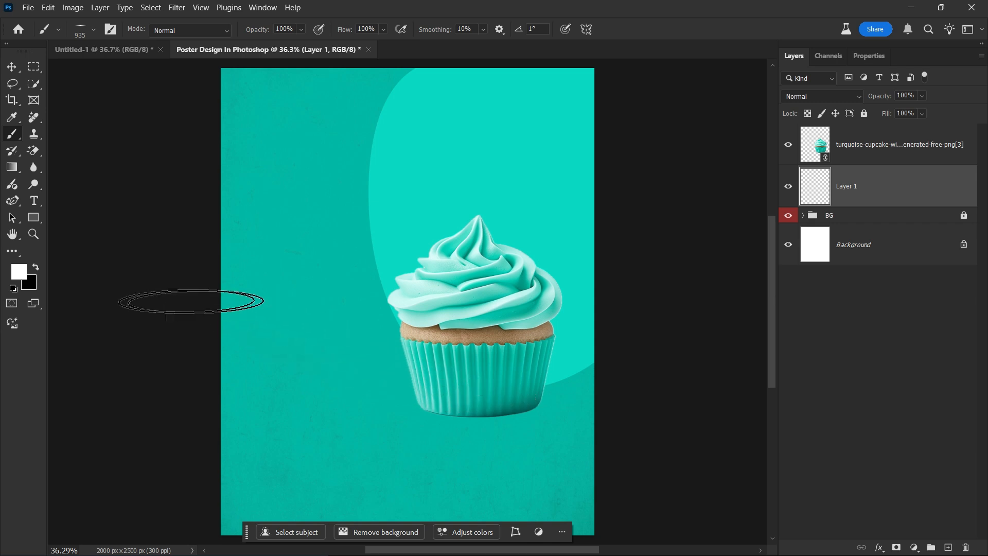
click(37, 267)
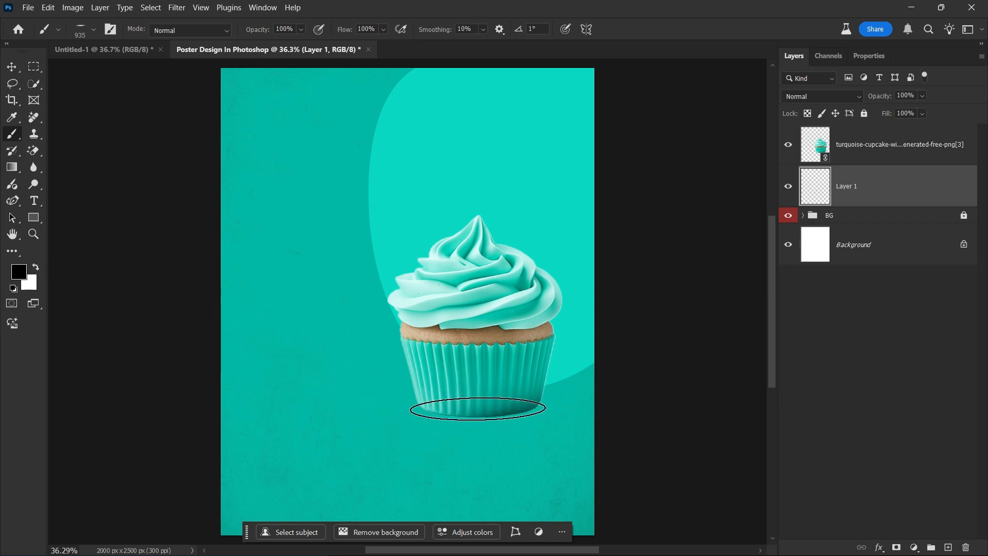
Paint a shadow under the cupcake, squash it flatter, and set its opacity to 86%.
click(478, 409)
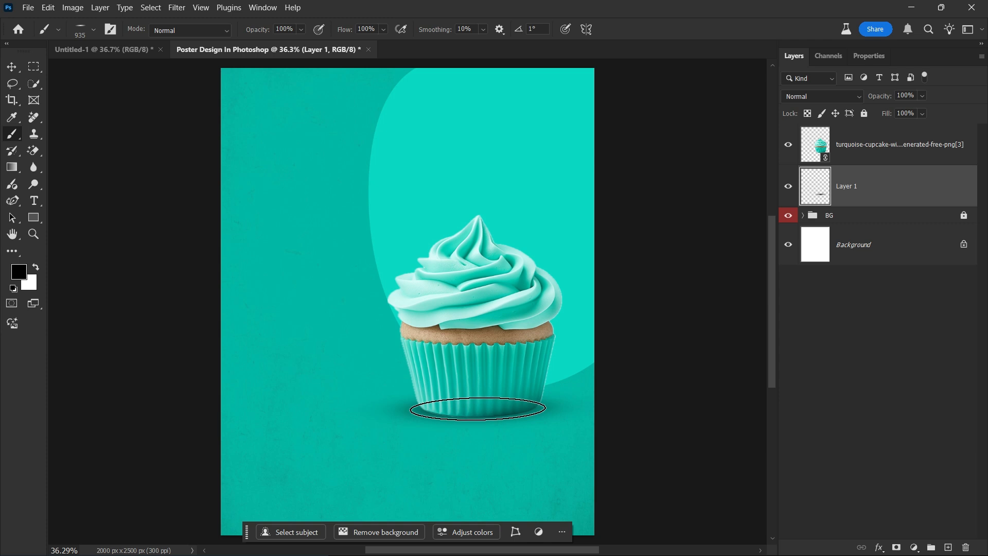
key(ctrl+t)
drag(463, 379, 498, 416)
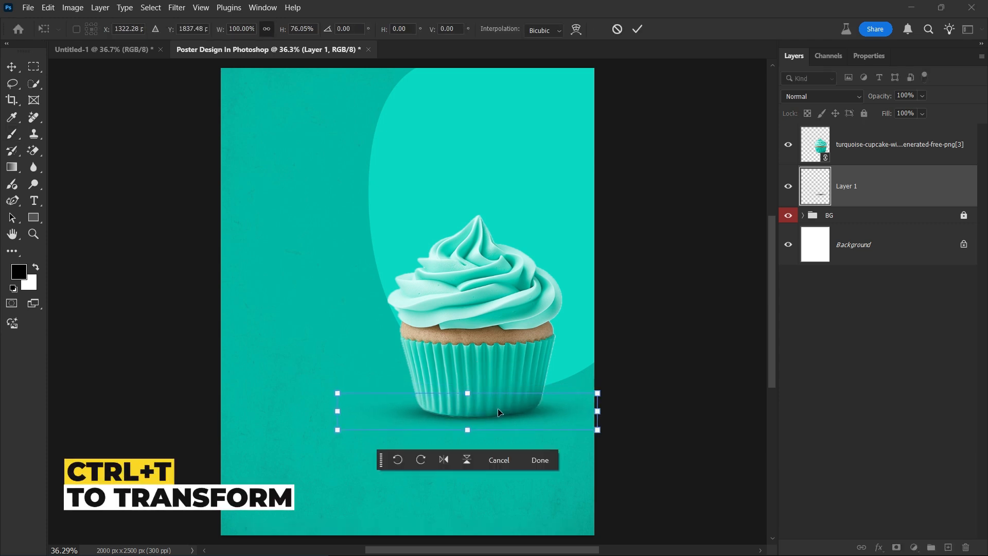
click(639, 29)
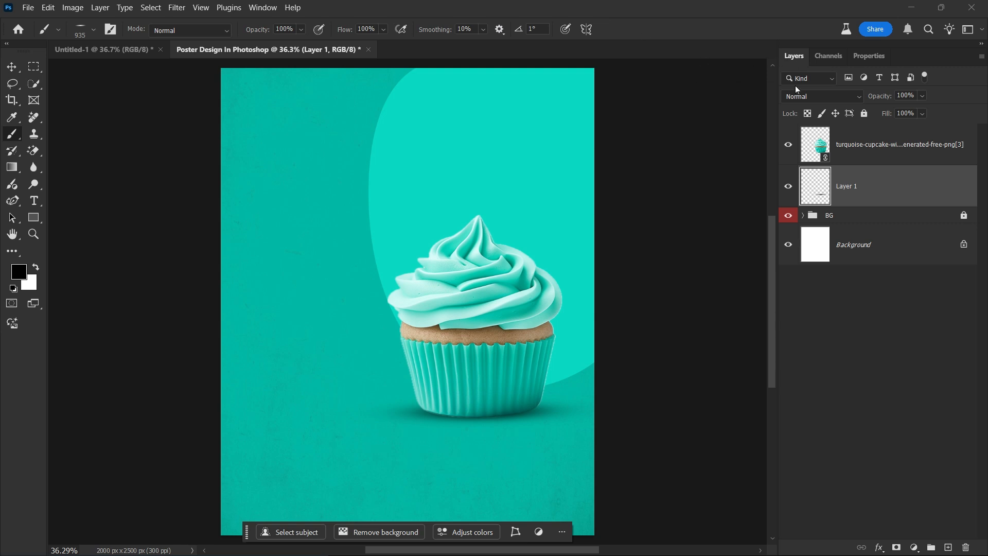
drag(881, 99, 872, 99)
click(791, 186)
Add a new empty layer and set the soft brush to 0° angle and size 1160.
click(949, 547)
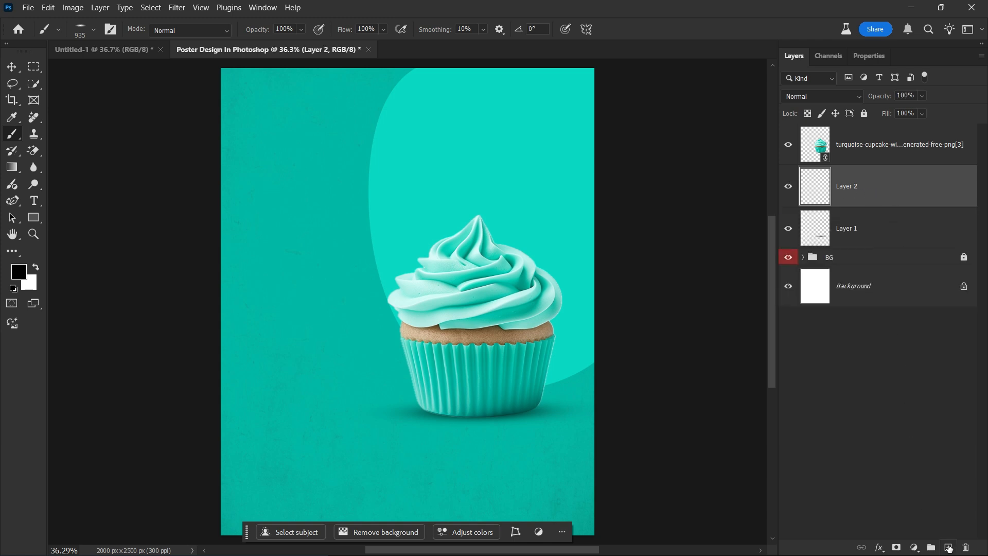
right_click(355, 272)
drag(385, 304, 385, 277)
key(Return)
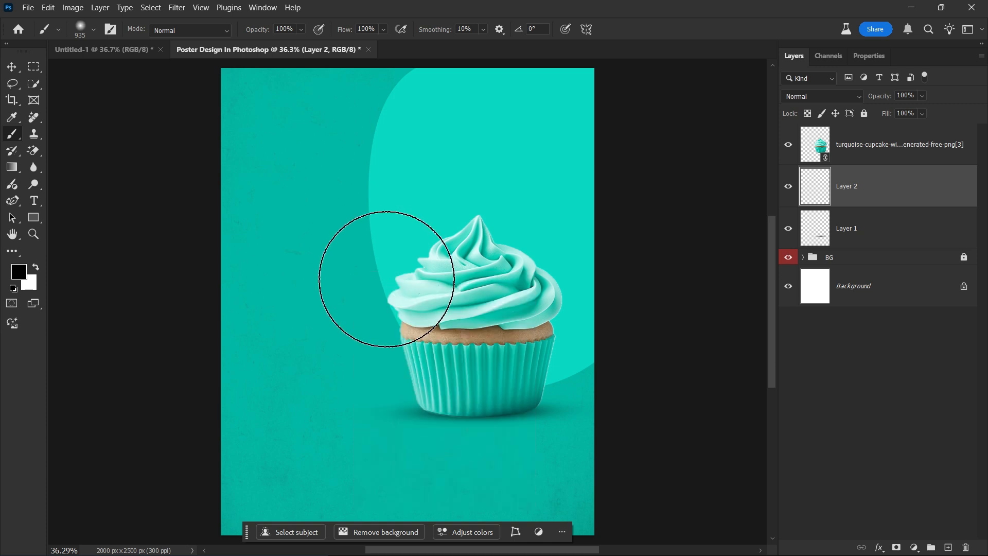
drag(466, 326, 489, 327)
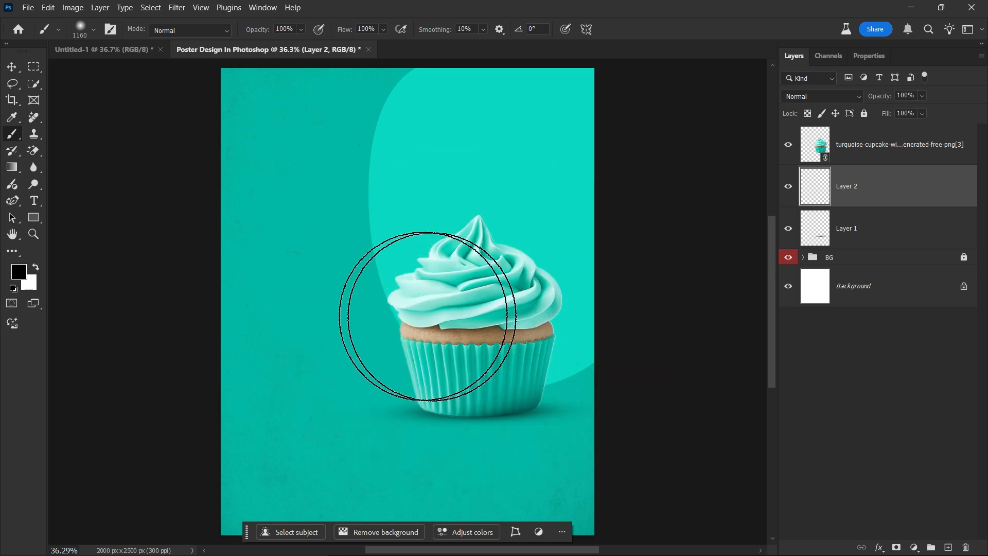
Paint a white glow behind the cupcake with two dabs and compare it on and off.
click(37, 268)
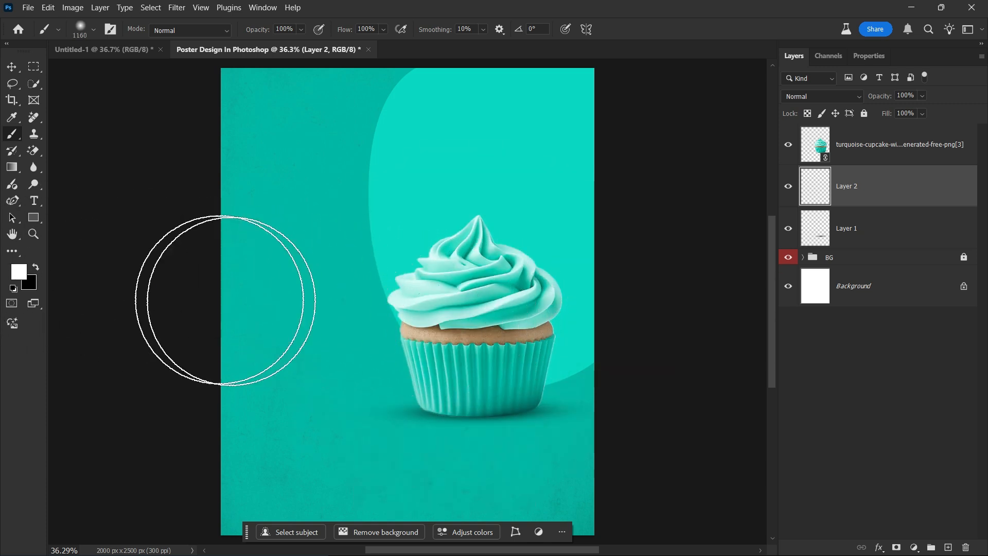
click(473, 316)
click(476, 315)
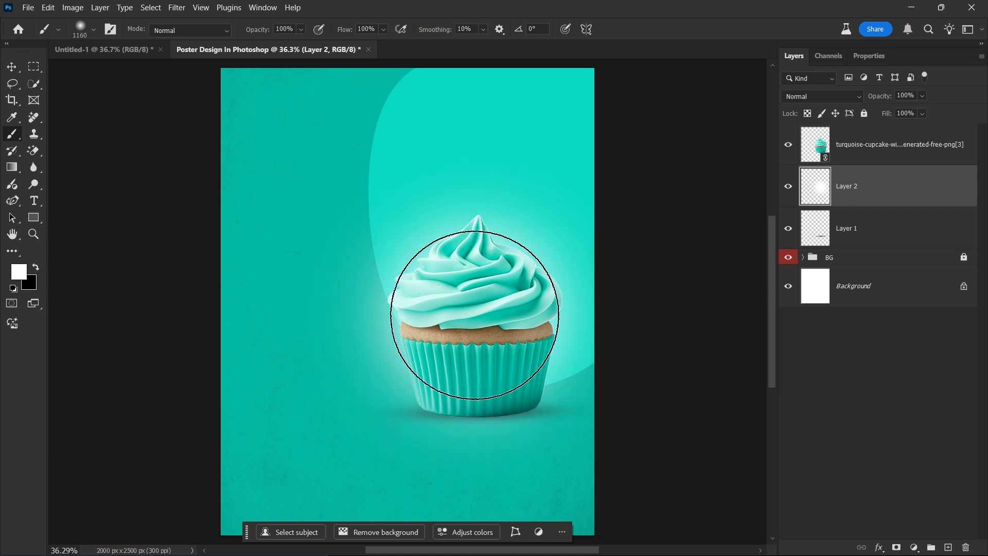
click(787, 184)
click(787, 185)
Fade the glow layer to 65% opacity, then select the cupcake, glow and shadow layers.
drag(887, 98, 867, 101)
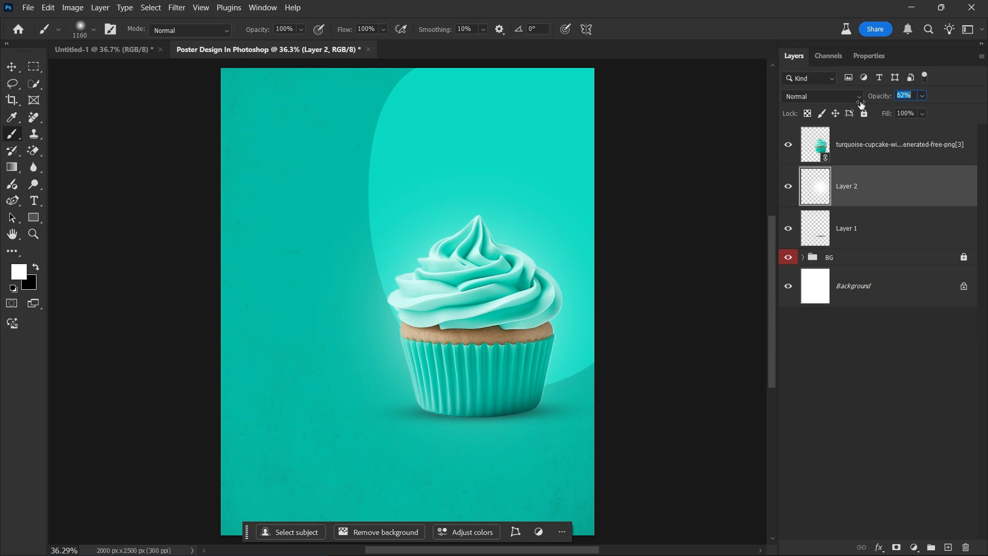
drag(863, 104, 863, 104)
click(788, 189)
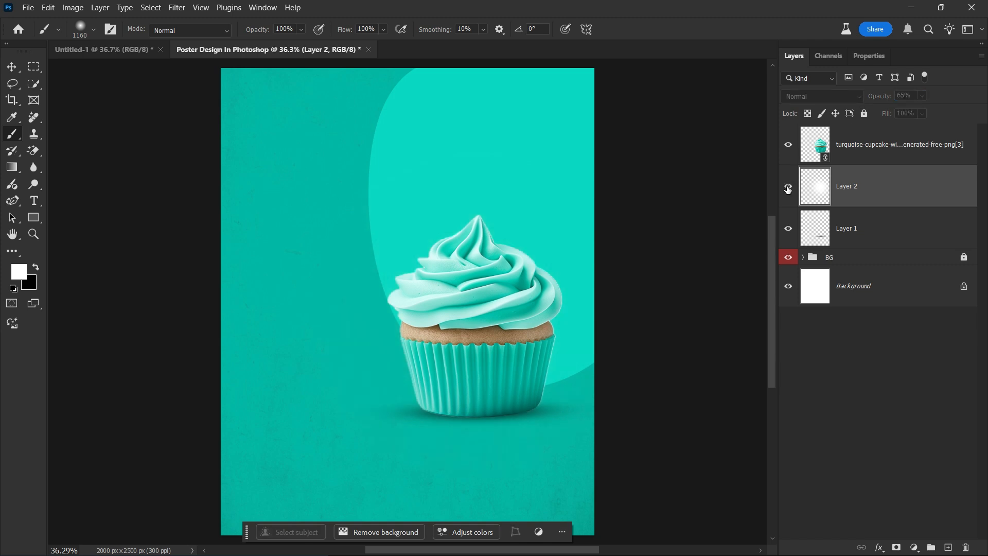
click(788, 188)
click(907, 242)
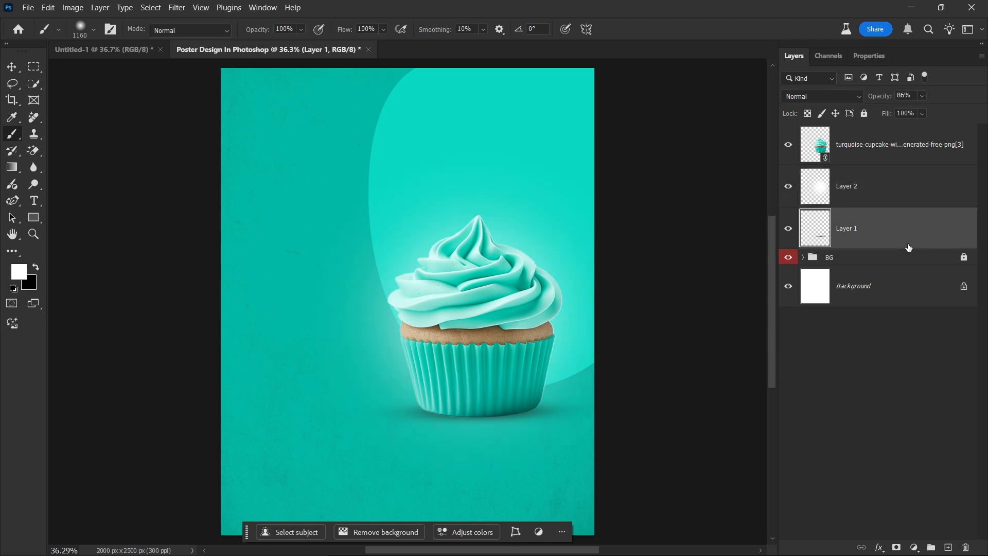
shift+click(921, 139)
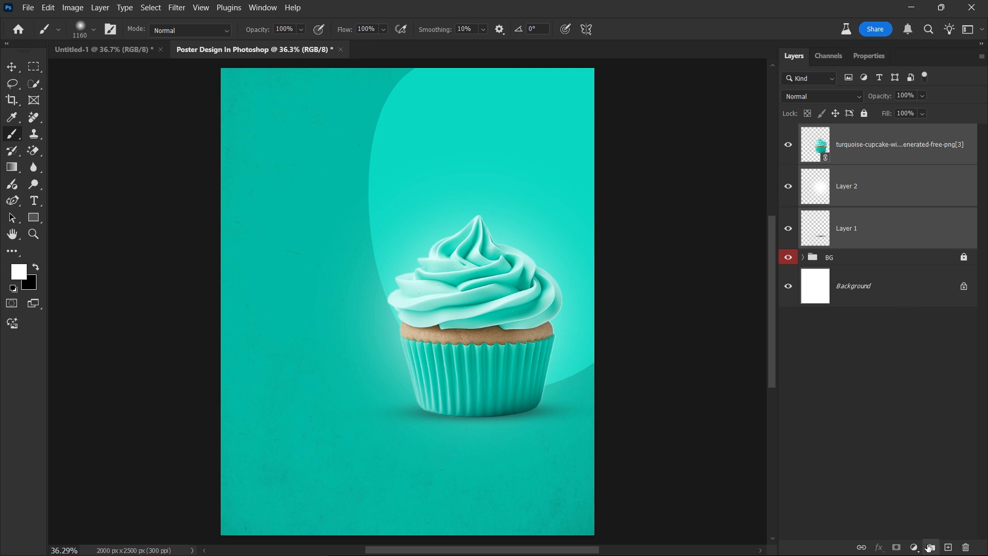
Group the three cupcake layers and name the group 'Cup Cake'.
click(931, 547)
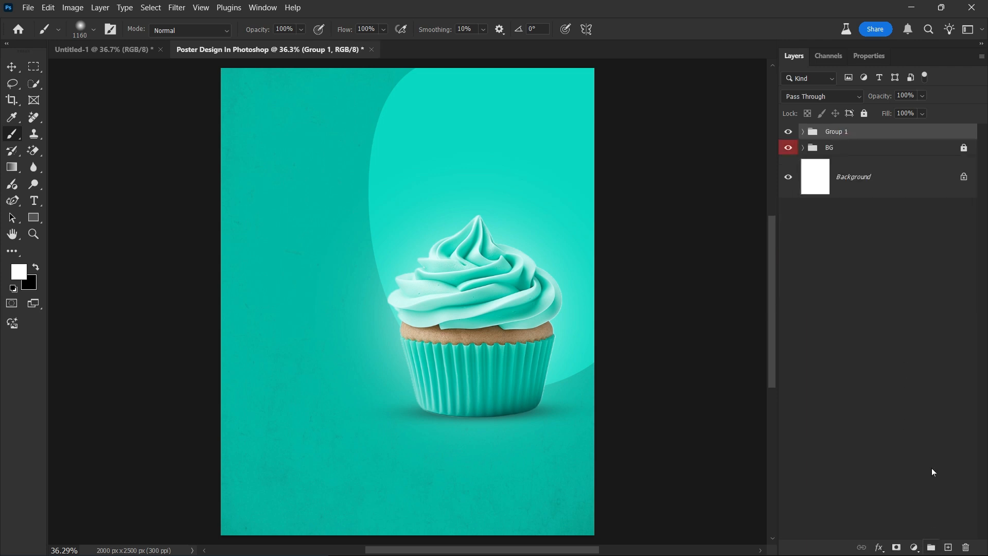
double_click(845, 135)
text(Cup Cake)
key(Return)
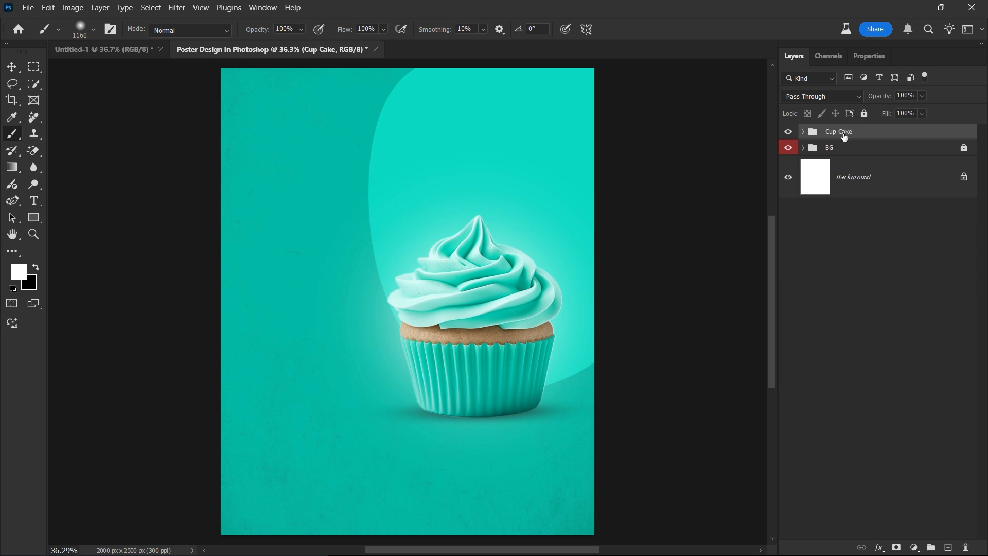
Duplicate the Cup Cake group, shrink the copy into the top-right corner, lock it and move it below the original.
drag(899, 135, 949, 549)
key(ctrl+t)
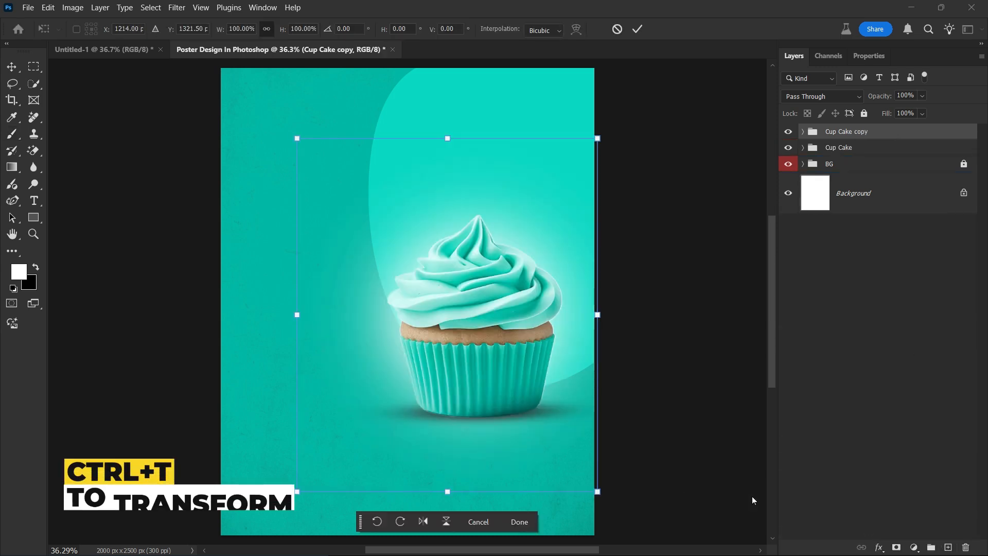
mouse_move(447, 491)
mouse_down()
mouse_move(447, 185)
mouse_move(563, 105)
mouse_up()
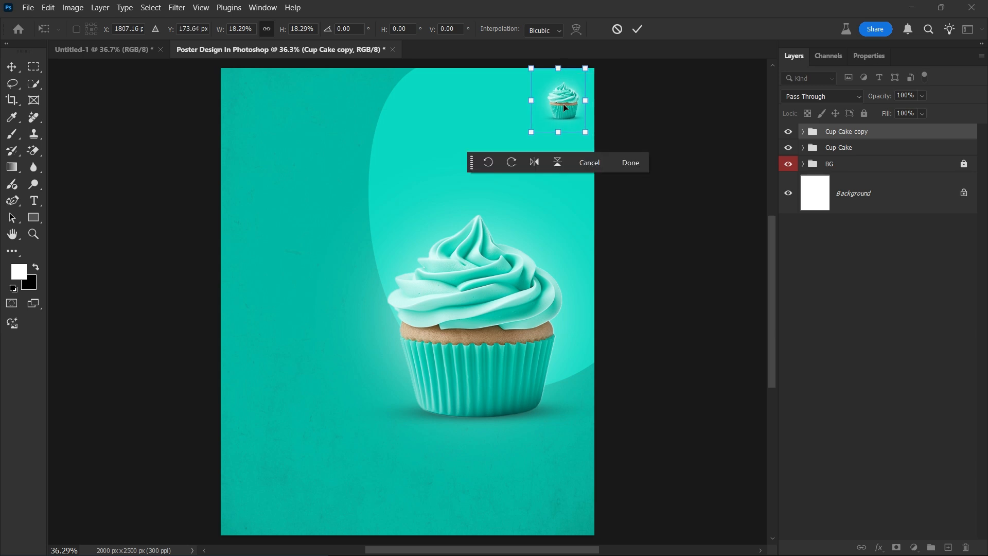
click(638, 30)
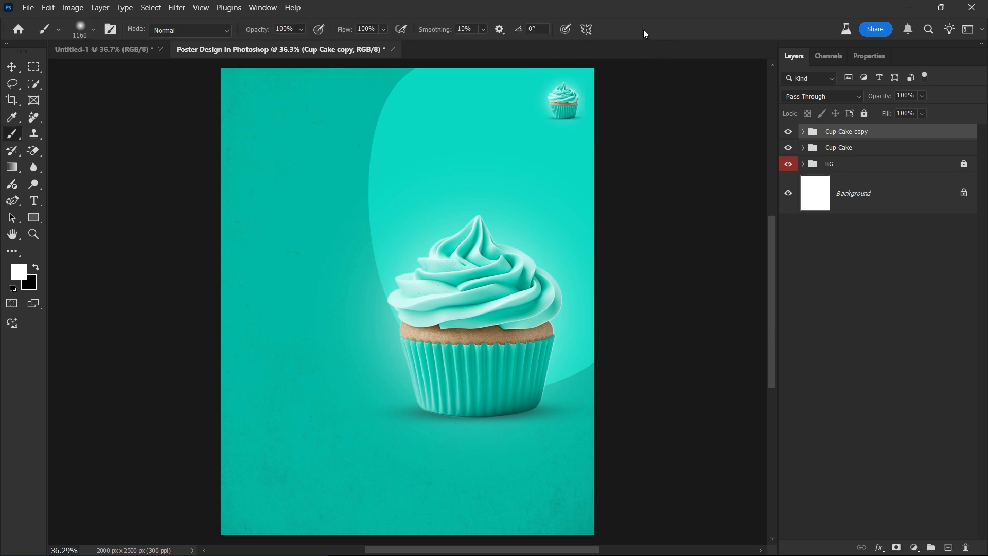
click(865, 113)
drag(881, 133, 901, 158)
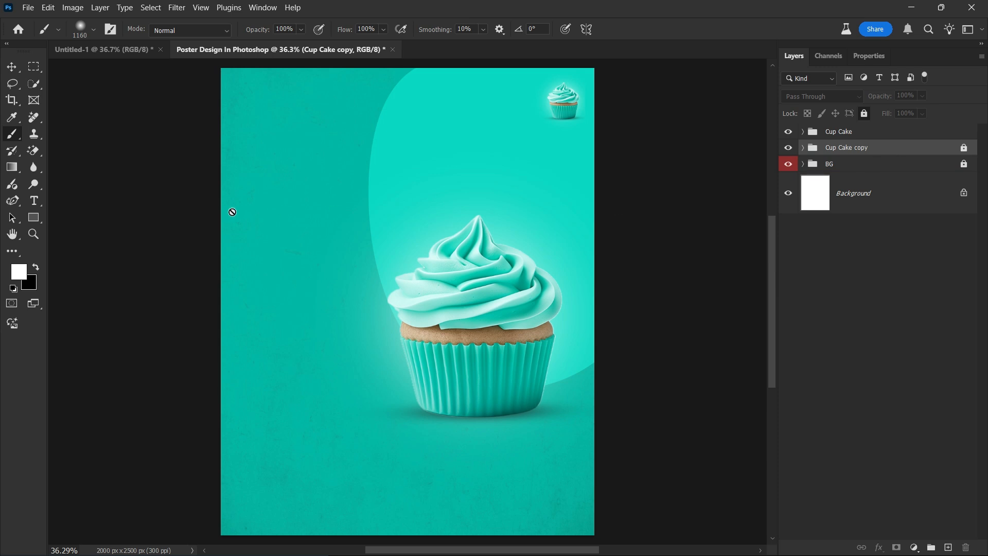
Type a two-line 'Cup' / 'Cake' title at the upper left.
click(37, 202)
click(285, 159)
text(Cup)
key(Return)
text(Cake)
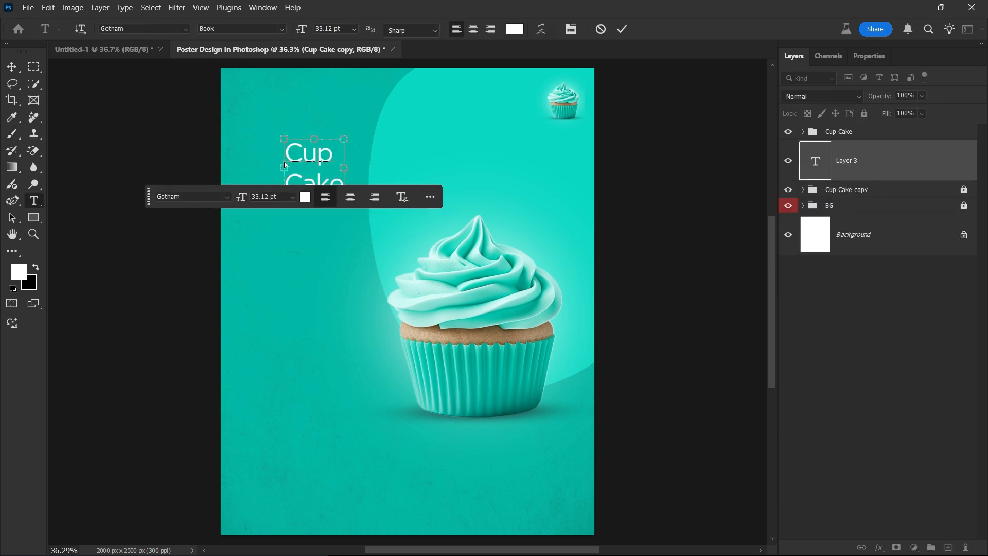
Make the title Gotham Bold with 32 pt leading and add a period after 'Cake'.
key(ctrl+a)
key(ctrl+t)
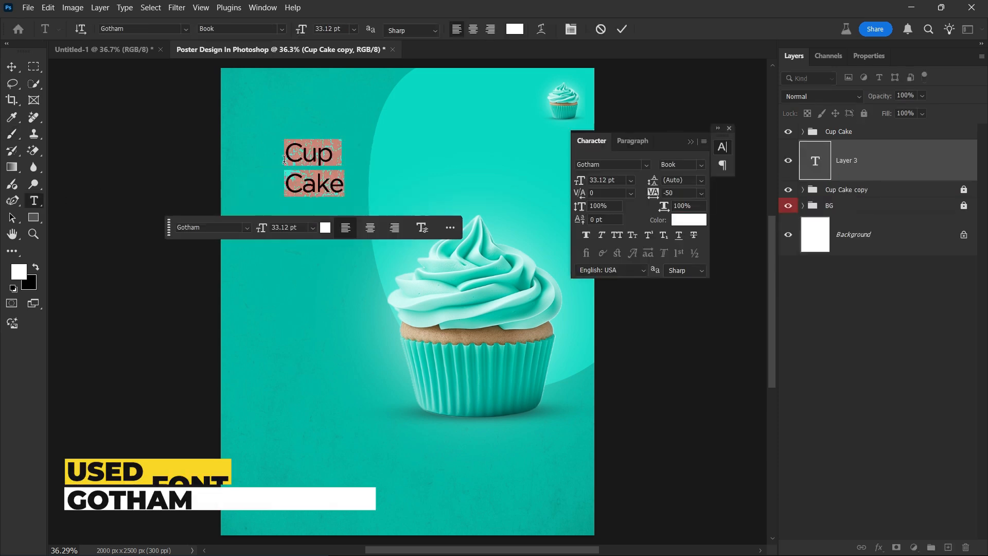
click(700, 165)
click(691, 261)
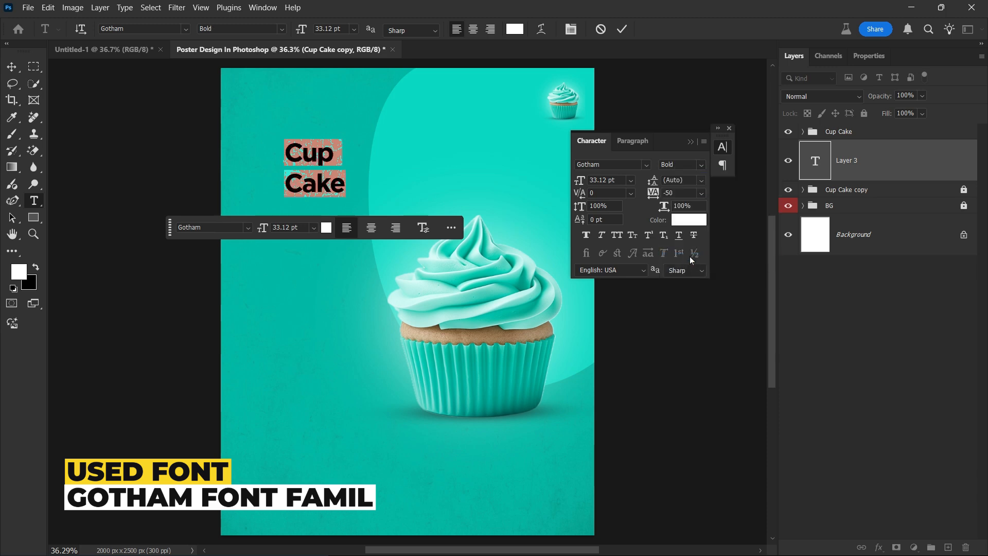
drag(655, 180, 647, 181)
click(344, 179)
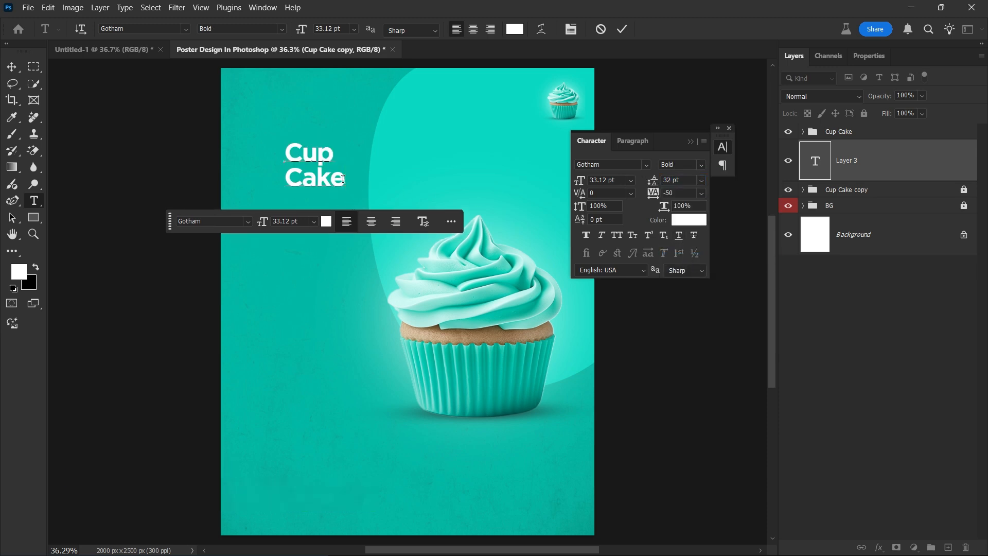
text(.)
key(ctrl+Return)
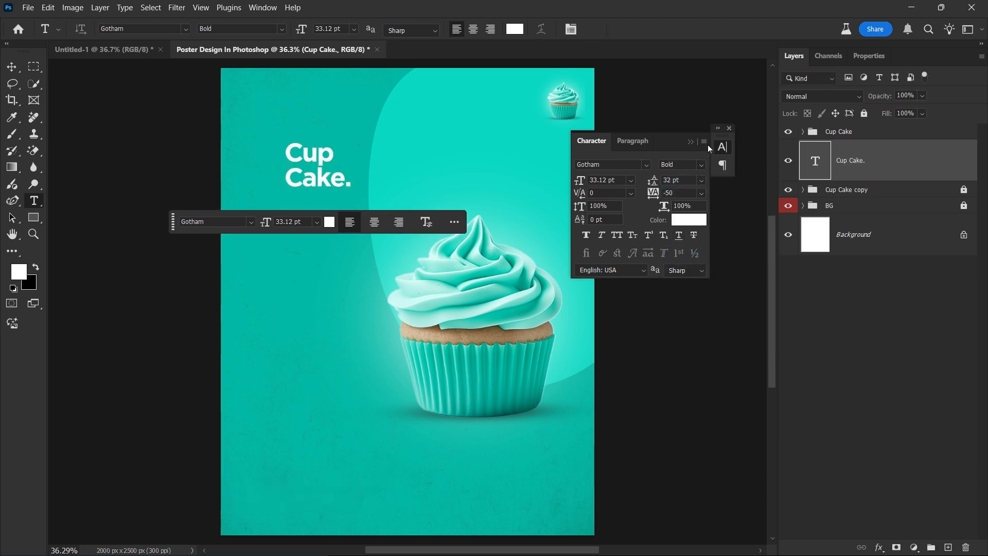
click(729, 127)
Enlarge the title to 64.41 pt, reposition it down and left, then switch to Untitled-1.
drag(174, 232, 163, 413)
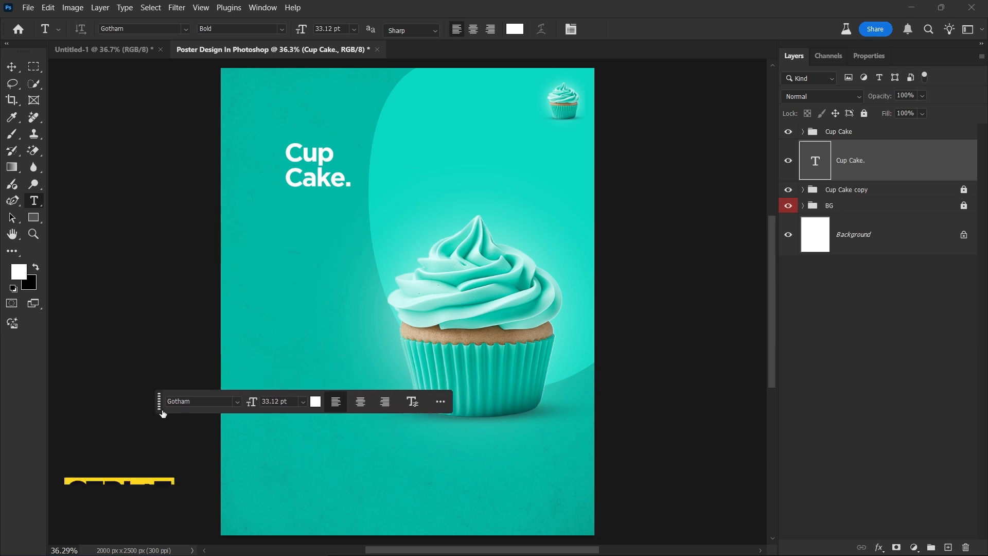
key(ctrl+t)
drag(353, 189, 410, 248)
drag(358, 223, 315, 265)
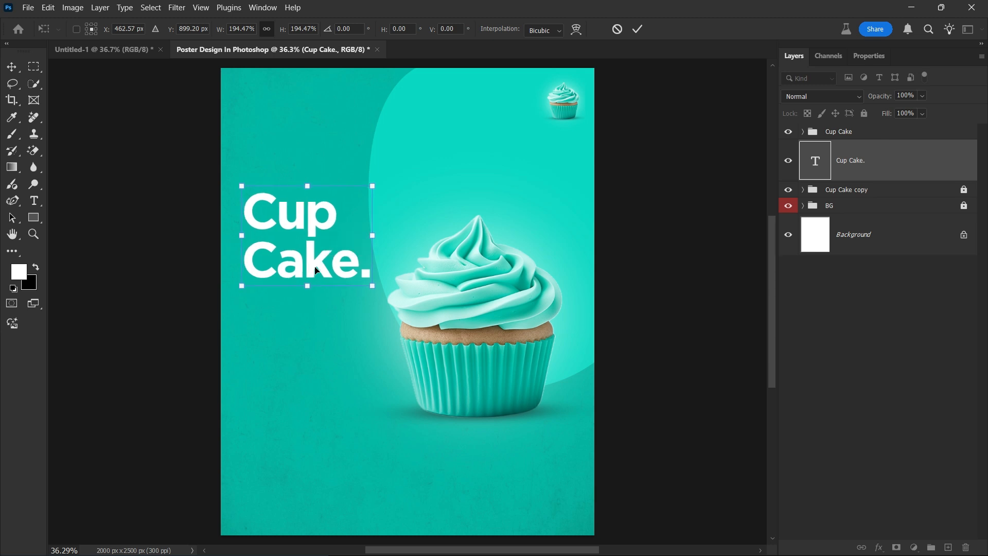
key(Return)
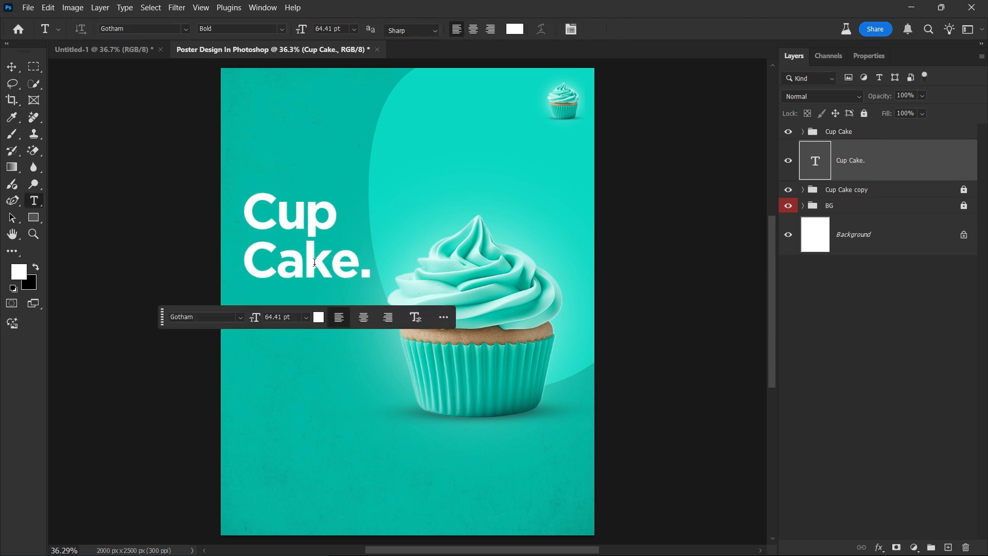
click(131, 54)
Bring the 7.56 pt Lorem Ipsum paragraph from Untitled-1 under the headline and nudge it up.
key(v)
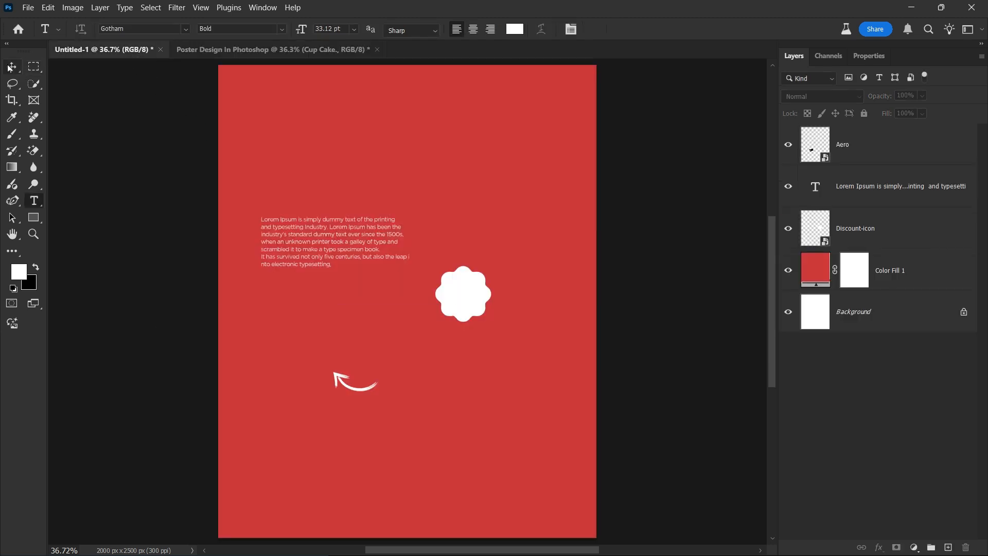
click(311, 251)
drag(310, 251, 321, 327)
key(shift+Up)
key(shift+Up)
key(shift+Up)
key(shift+Up)
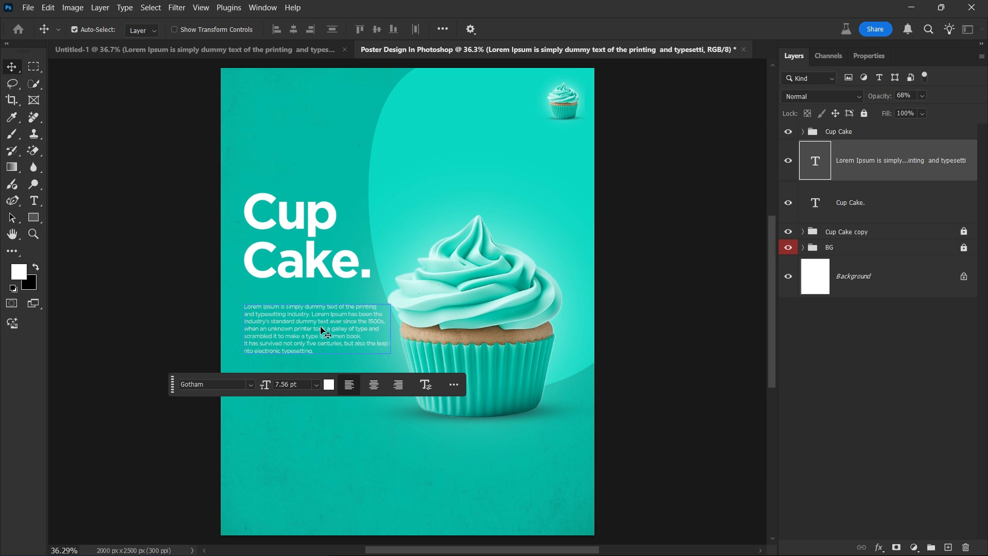
Draw a white rectangle below the body text with a 44 px corner radius and resize it.
click(35, 220)
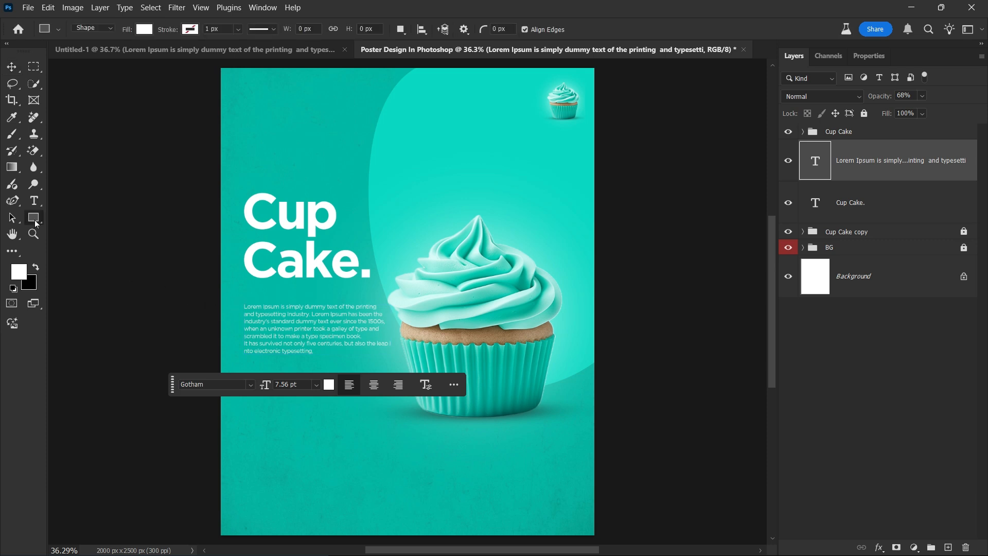
drag(256, 414, 356, 435)
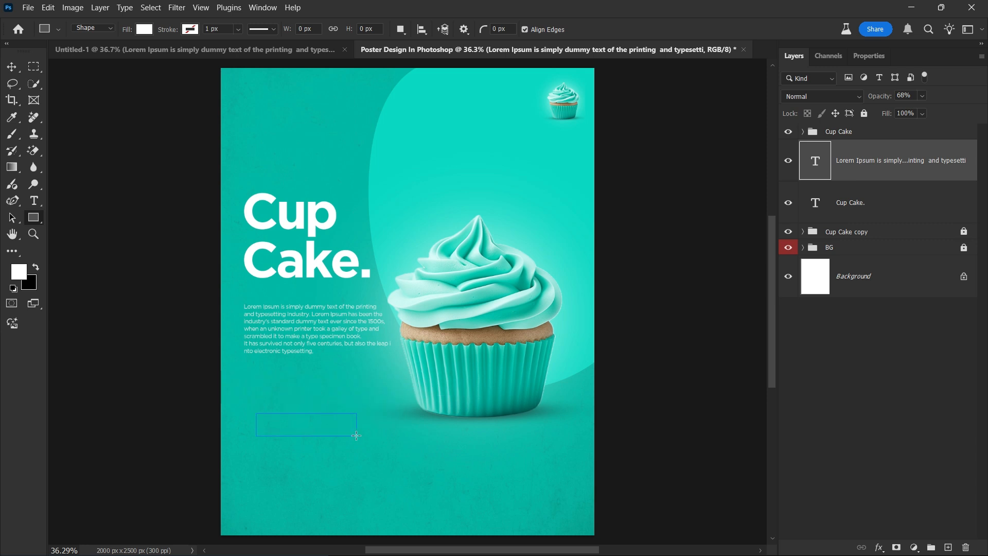
click(357, 466)
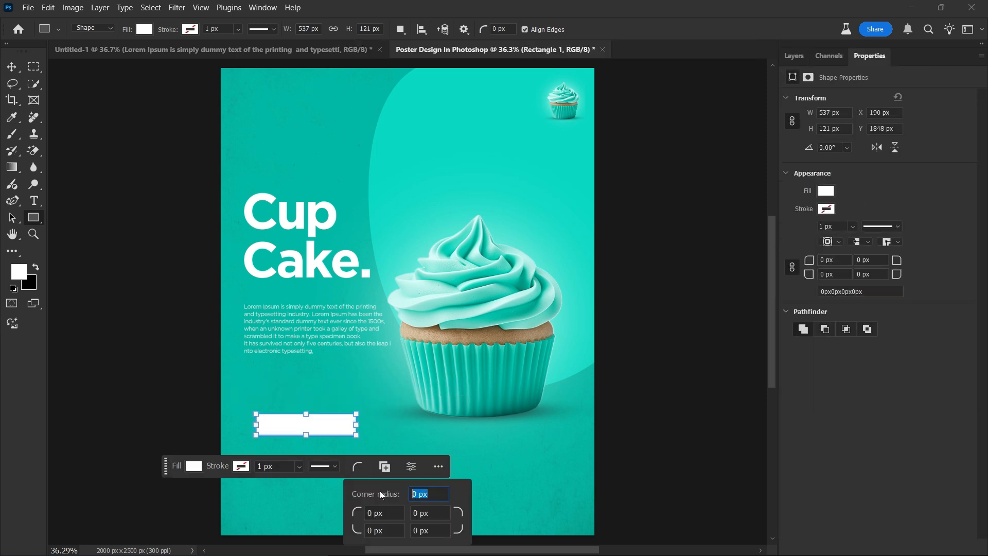
text(44)
key(Return)
drag(356, 435, 287, 401)
Add 'Order Now' text in Gotham Bold and move it onto the white button.
key(v)
key(t)
click(304, 460)
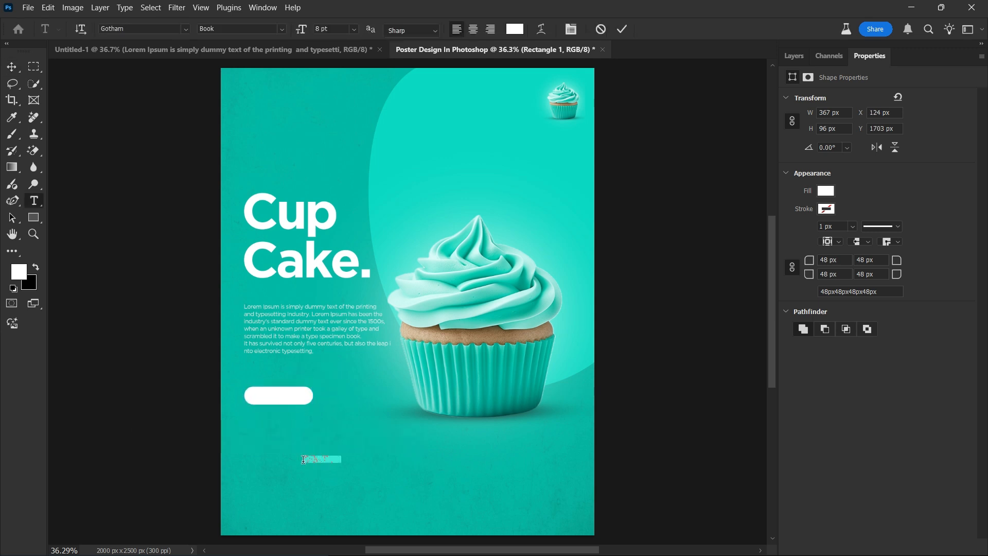
text(Order Now)
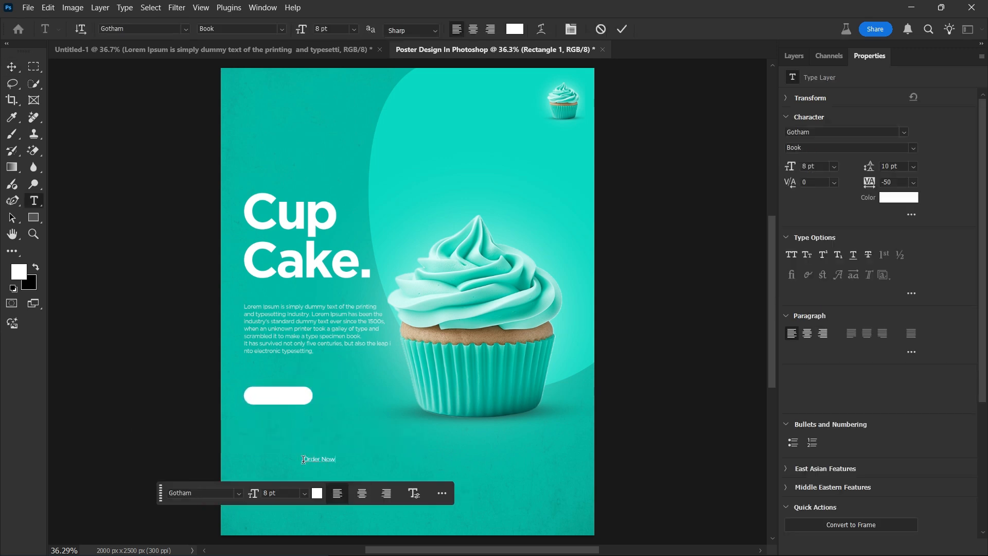
key(ctrl+a)
key(ctrl+t)
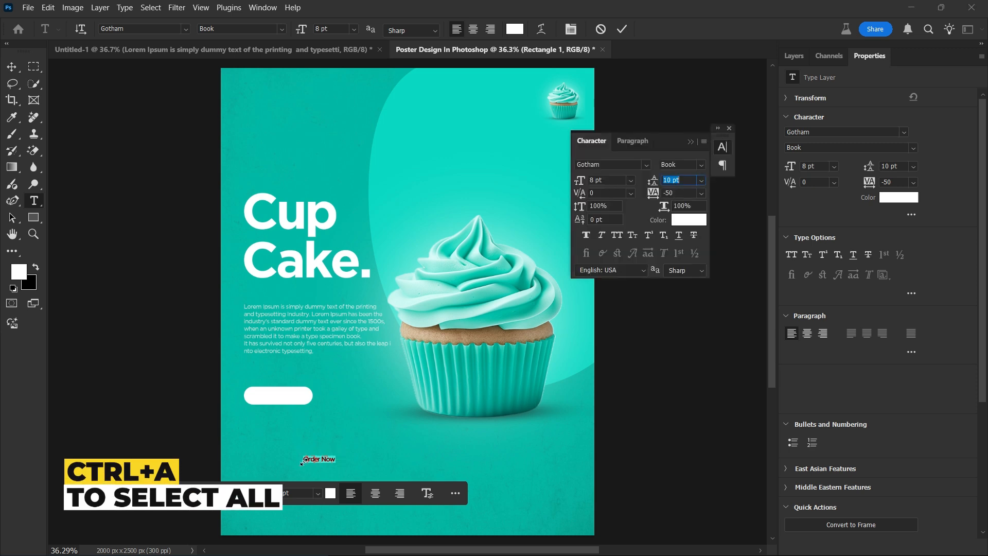
click(701, 164)
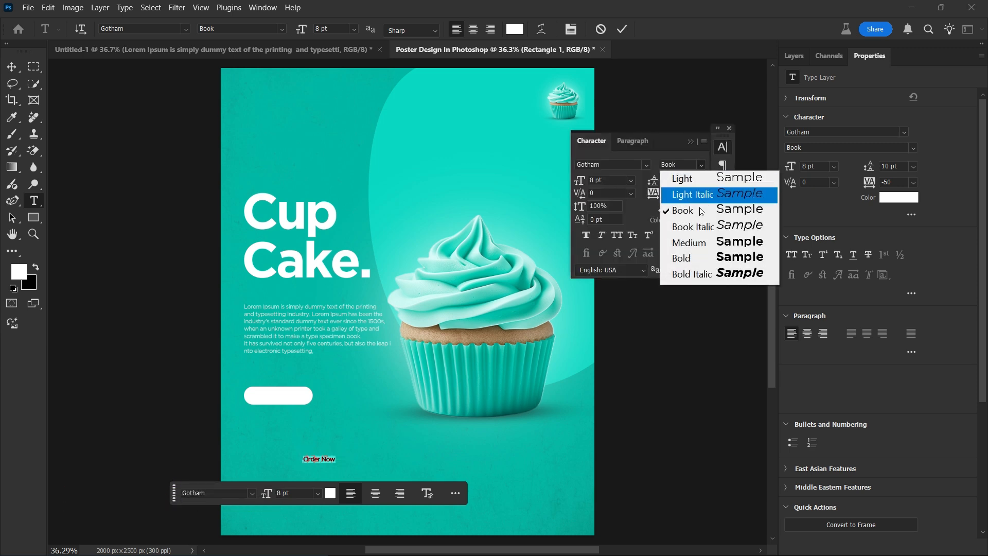
click(700, 262)
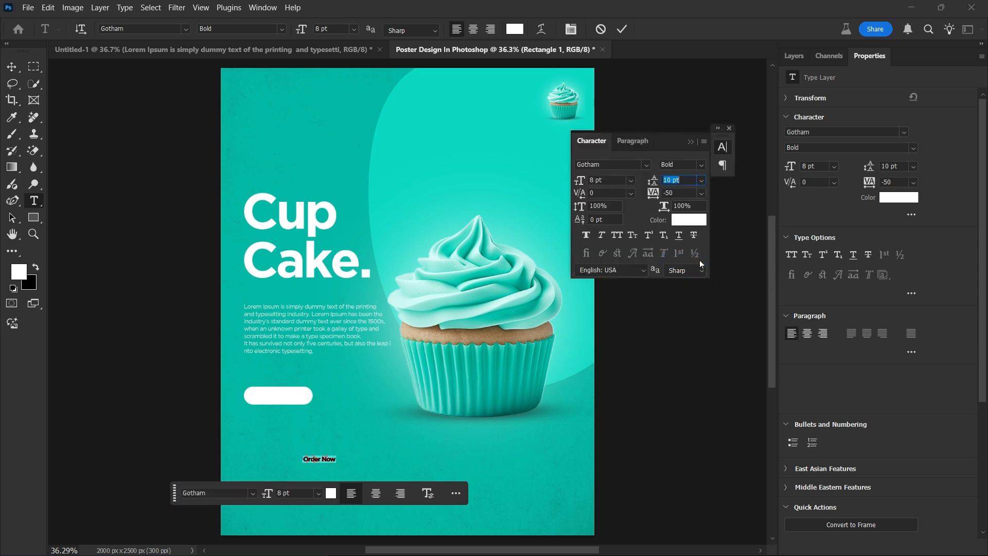
click(623, 29)
key(ctrl+t)
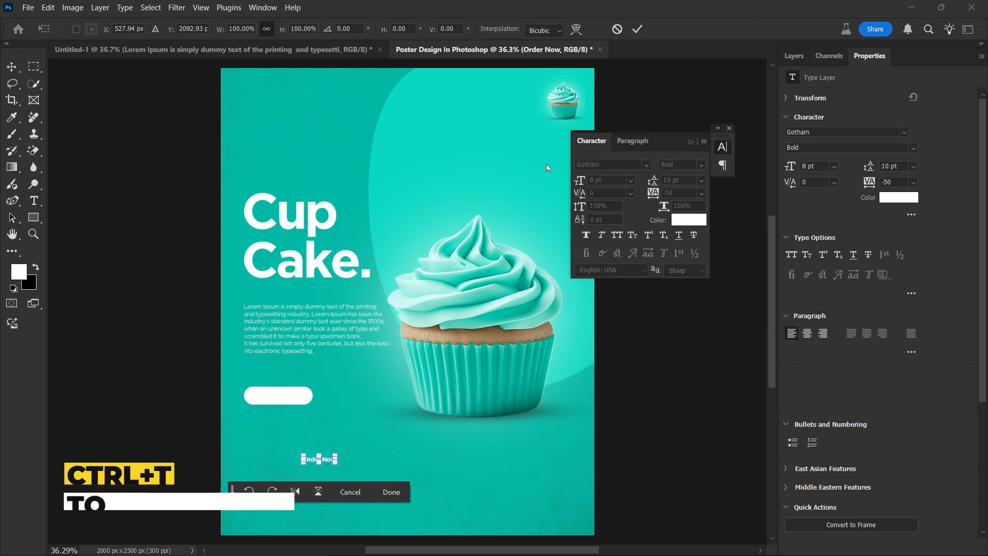
drag(330, 461, 307, 406)
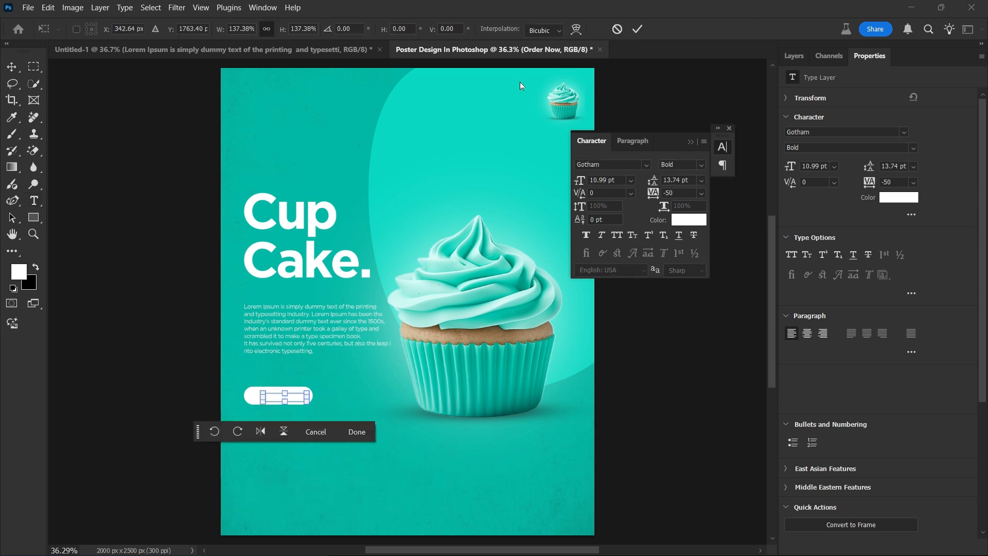
click(638, 30)
Recolour the Order Now text to dark teal sampled from the poster.
click(285, 398)
double_click(285, 397)
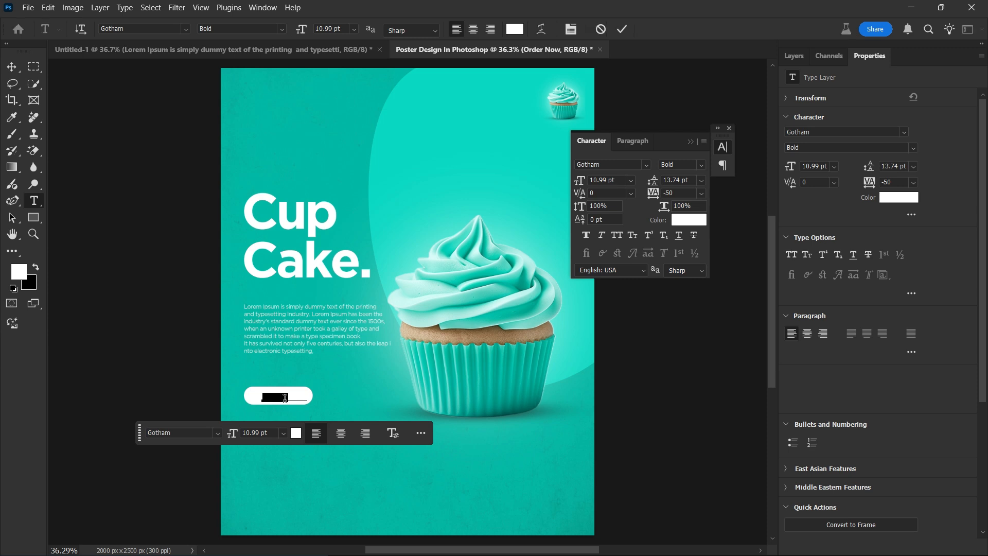
click(675, 219)
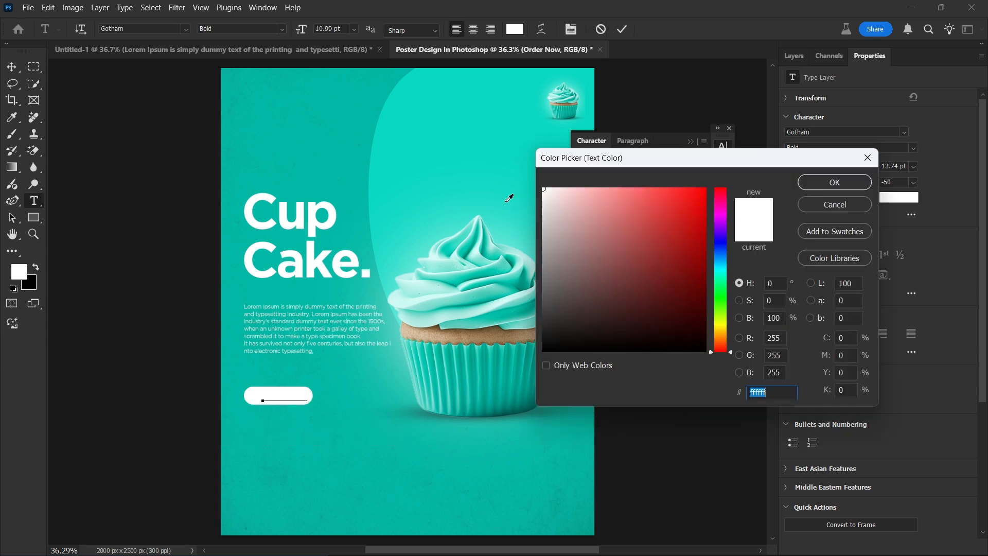
click(343, 154)
drag(684, 259, 700, 275)
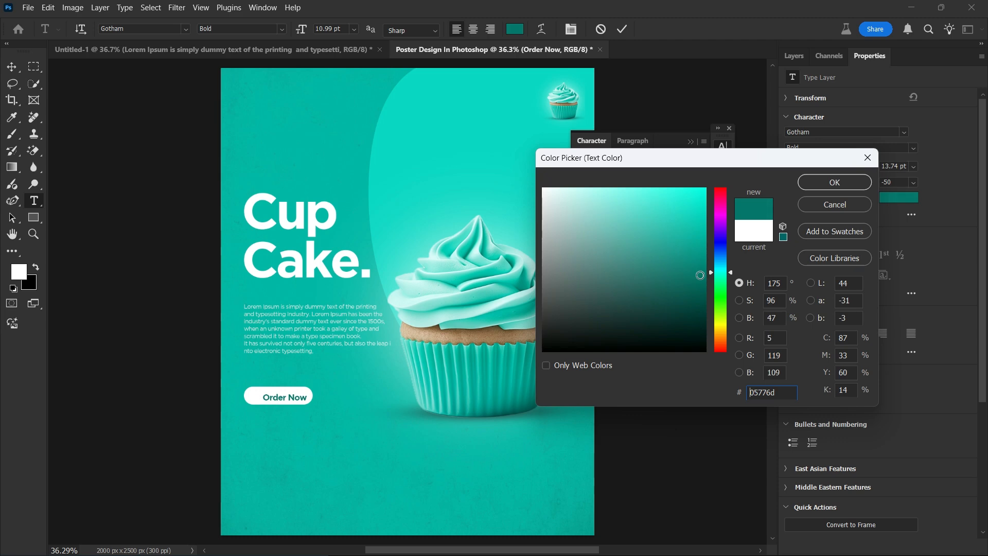
click(832, 181)
click(622, 29)
Enlarge the Order Now text slightly and centre it horizontally and vertically on the pill.
key(ctrl+t)
drag(263, 394, 256, 392)
key(Return)
shift+click(309, 393)
click(294, 30)
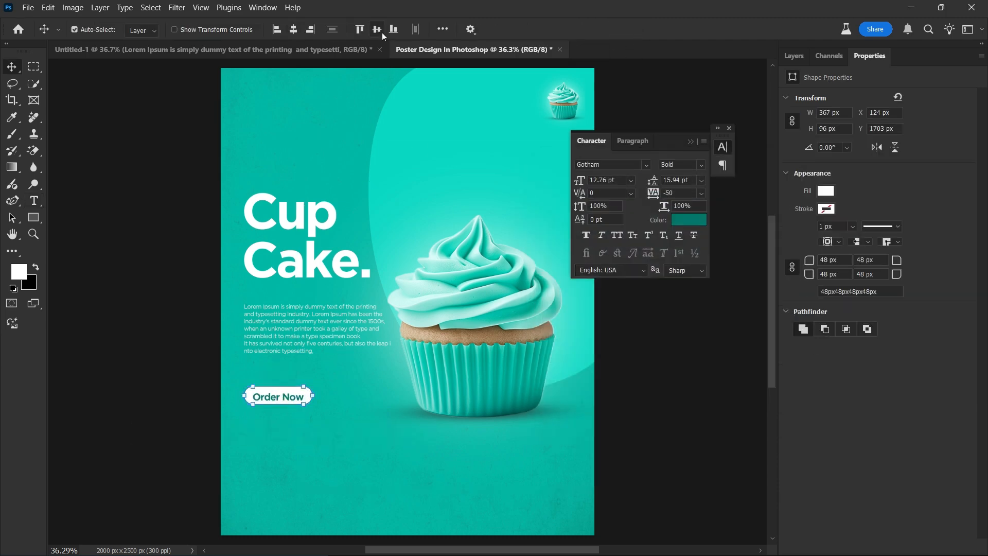
click(378, 29)
click(651, 389)
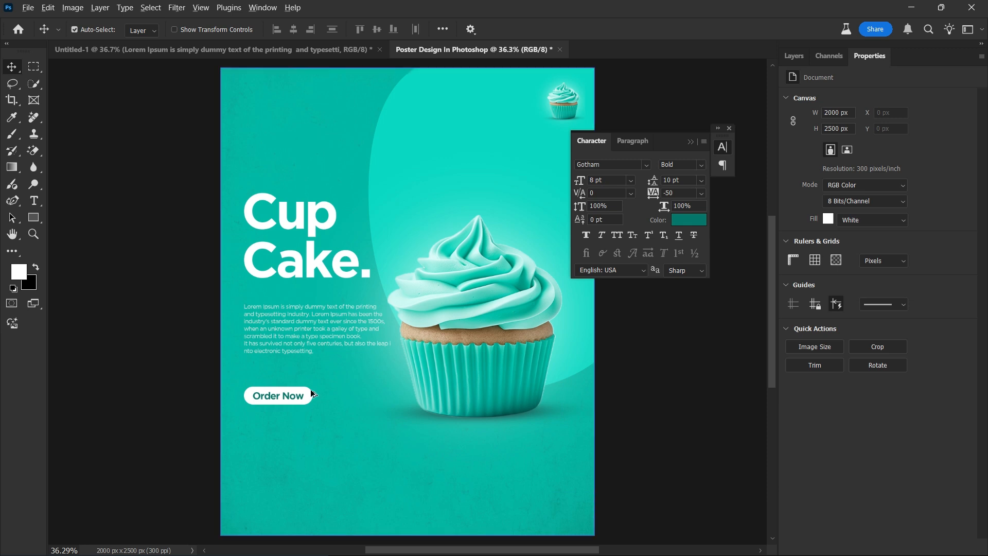
Duplicate the Order Now text above the title and retype it as the social-media handle.
drag(303, 395, 301, 178)
double_click(302, 176)
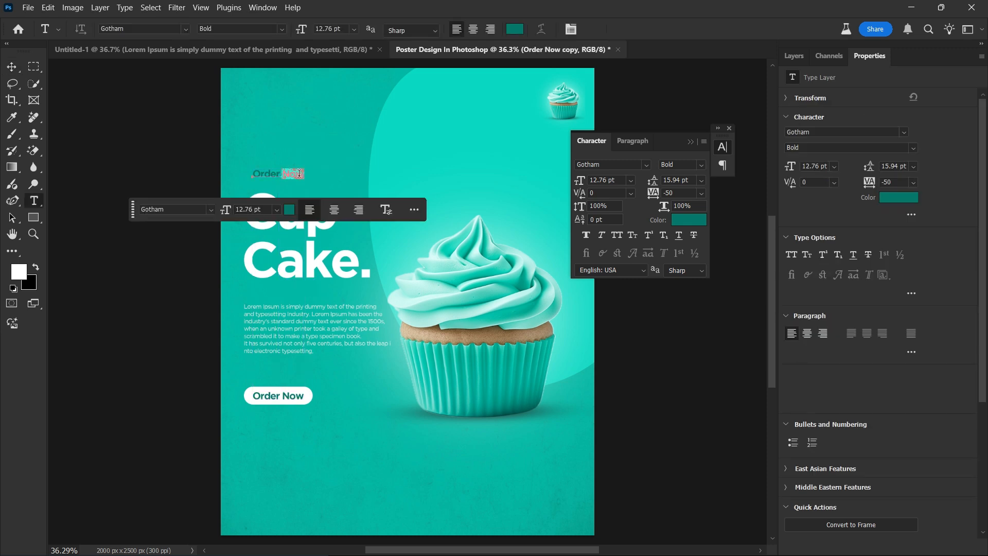
key(ctrl+a)
text(@Ma)
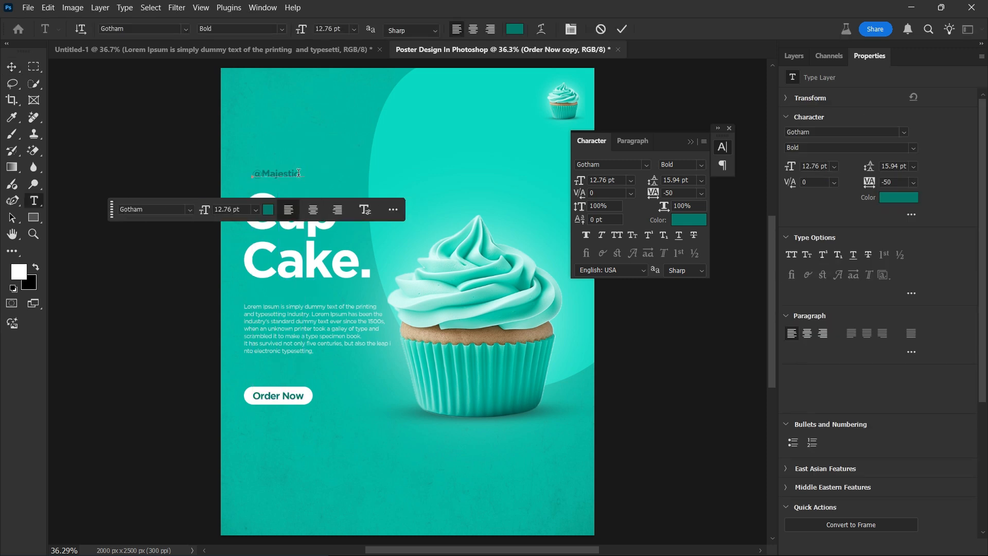
Make the handle text white in Gotham Medium weight.
drag(299, 173, 203, 152)
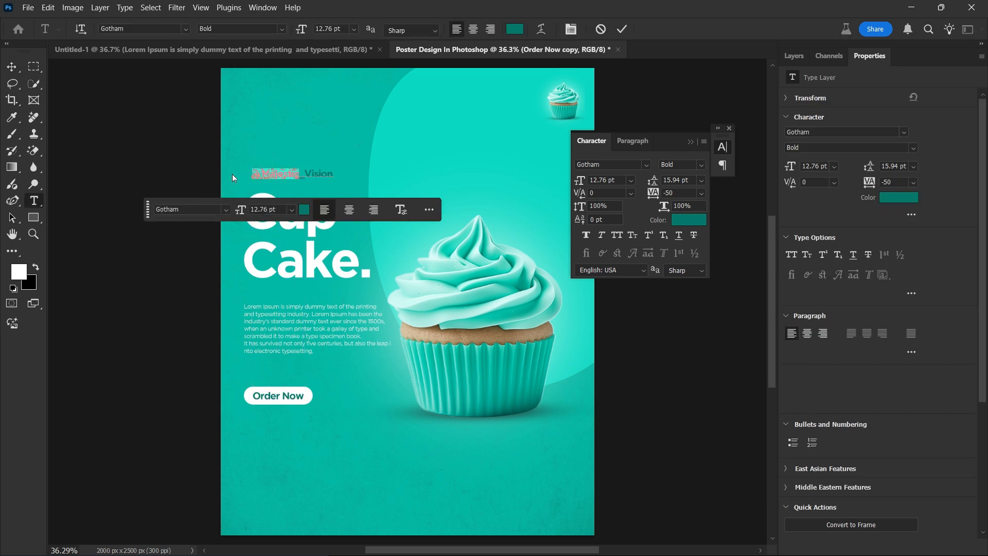
click(305, 209)
drag(545, 229, 519, 148)
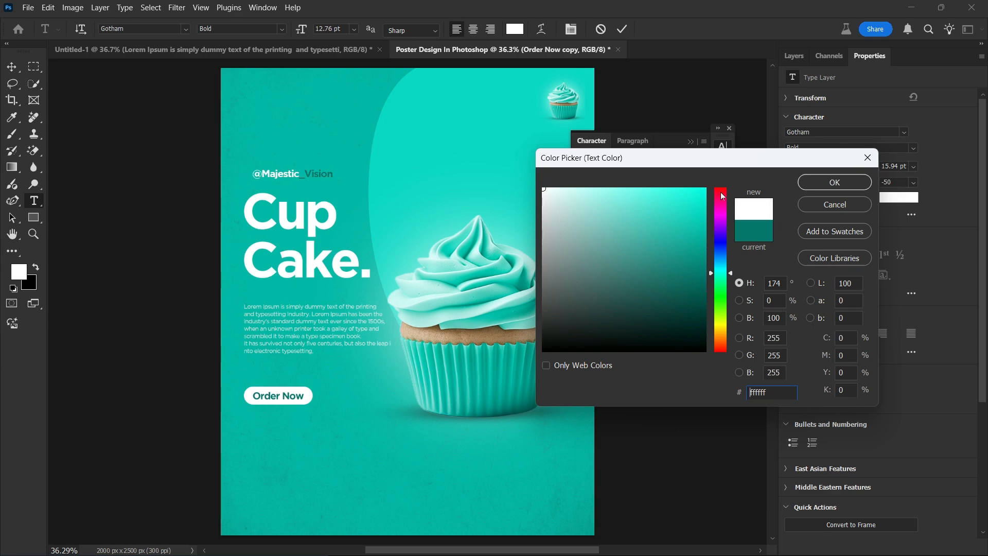
click(835, 182)
click(683, 164)
click(687, 239)
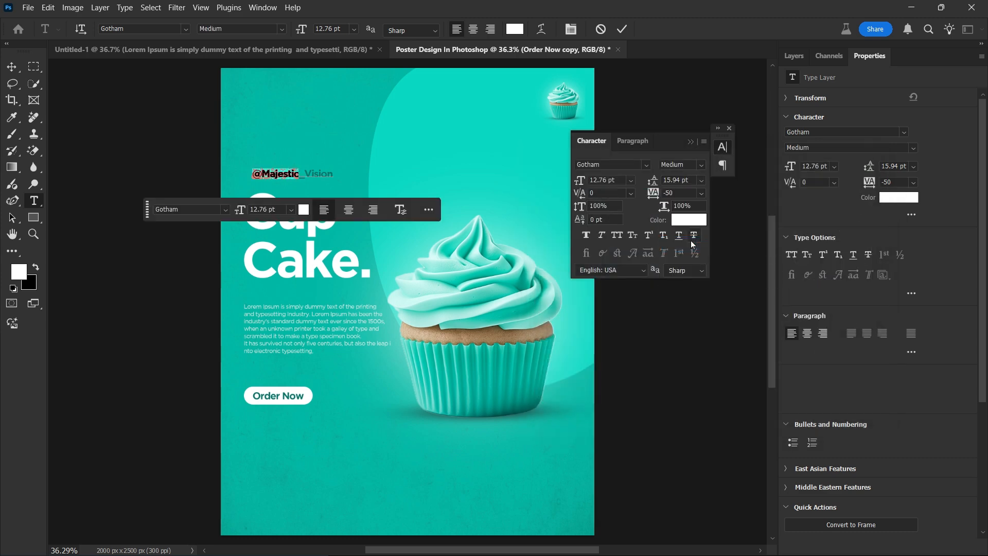
click(622, 27)
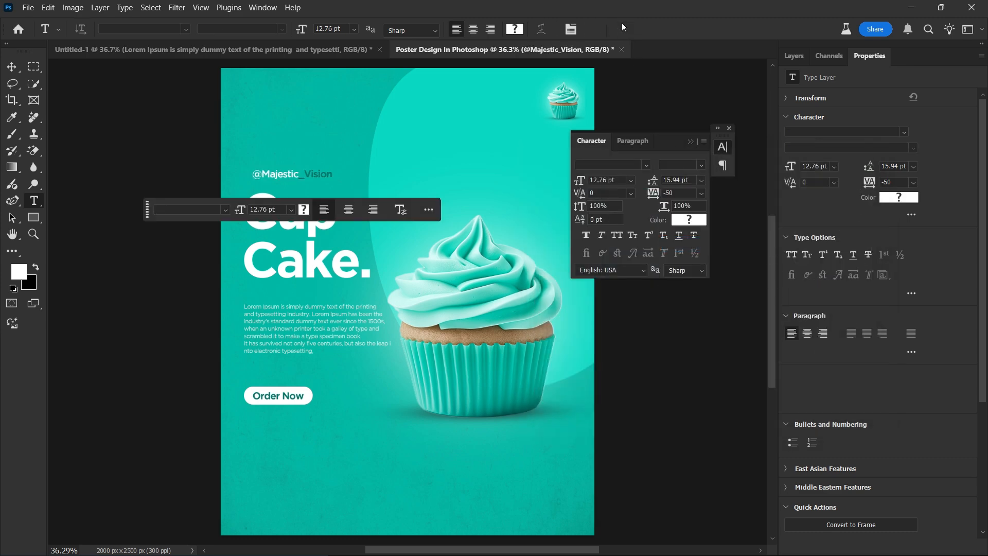
Enlarge the handle and place it at the top-left, aligned with the title's left edge.
key(ctrl+t)
drag(313, 176, 362, 109)
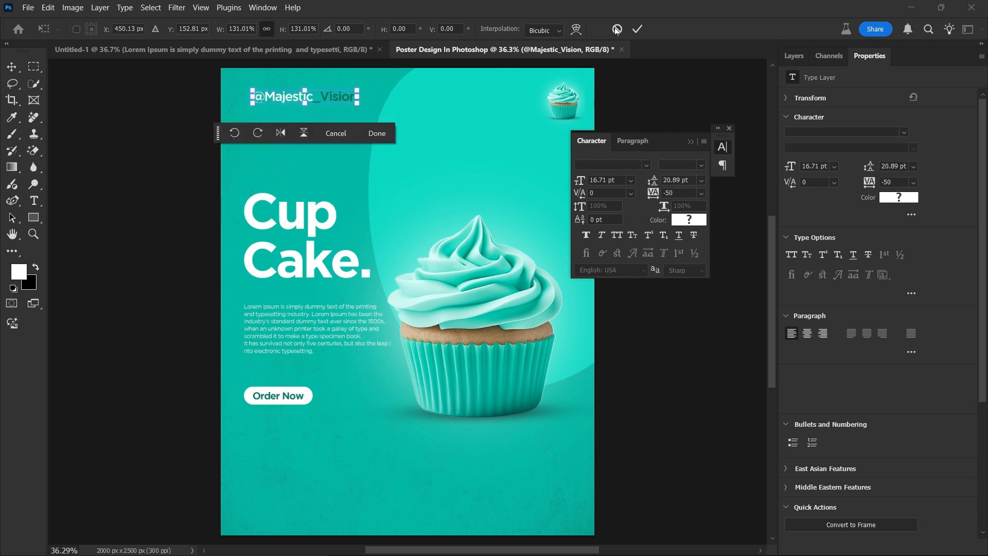
click(637, 29)
key(v)
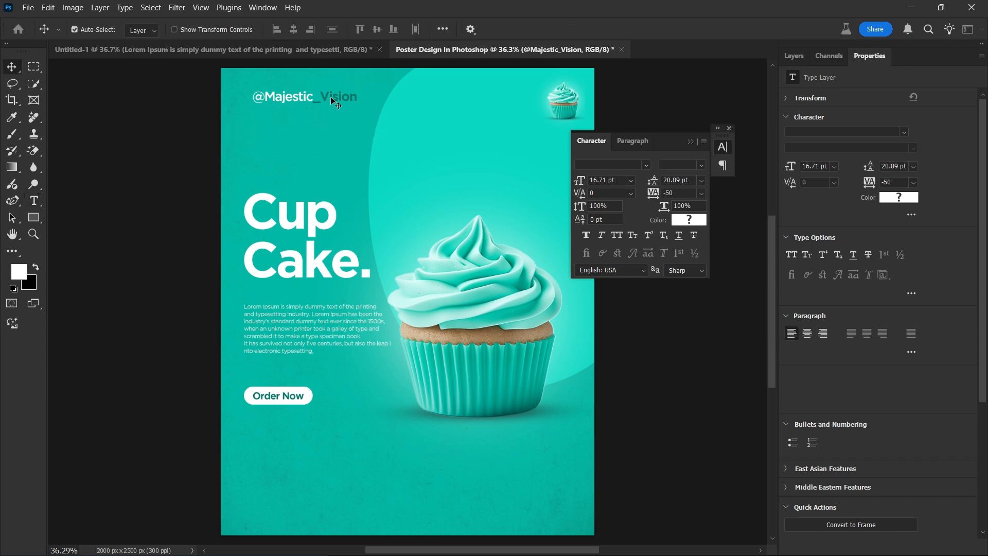
drag(330, 97, 321, 97)
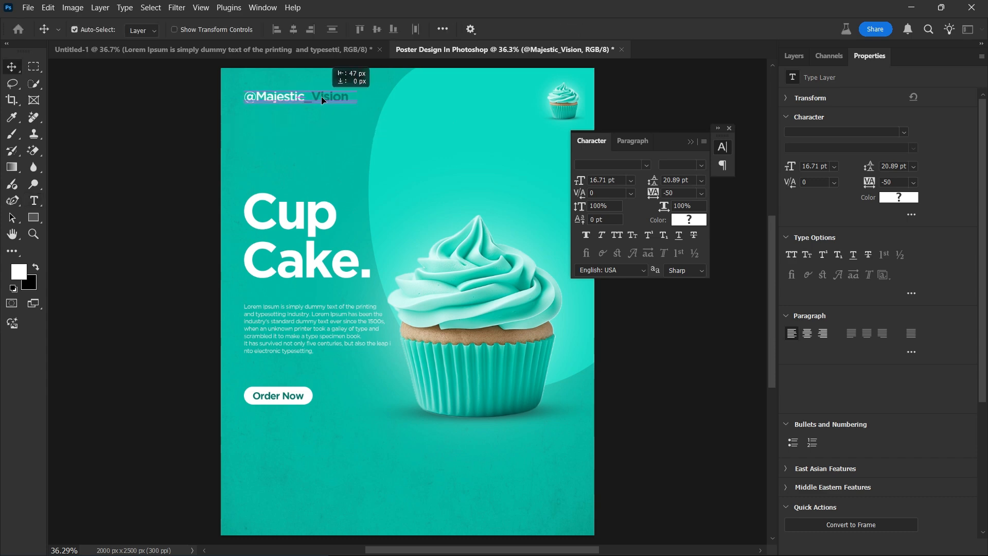
click(270, 396)
Duplicate Order Now near the poster bottom and retype it as 'Hire Us Today!'.
drag(270, 398, 259, 508)
double_click(260, 506)
key(ctrl+a)
text(Hire Us)
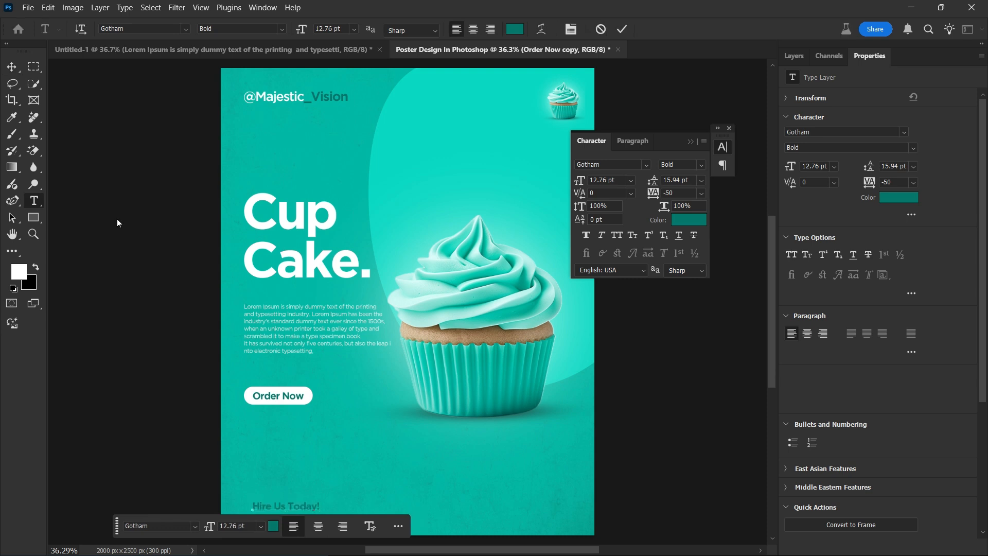
Duplicate the Hire Us Today! line below itself and replace its text with the phone number.
click(10, 64)
drag(302, 505, 311, 521)
double_click(302, 518)
key(ctrl+a)
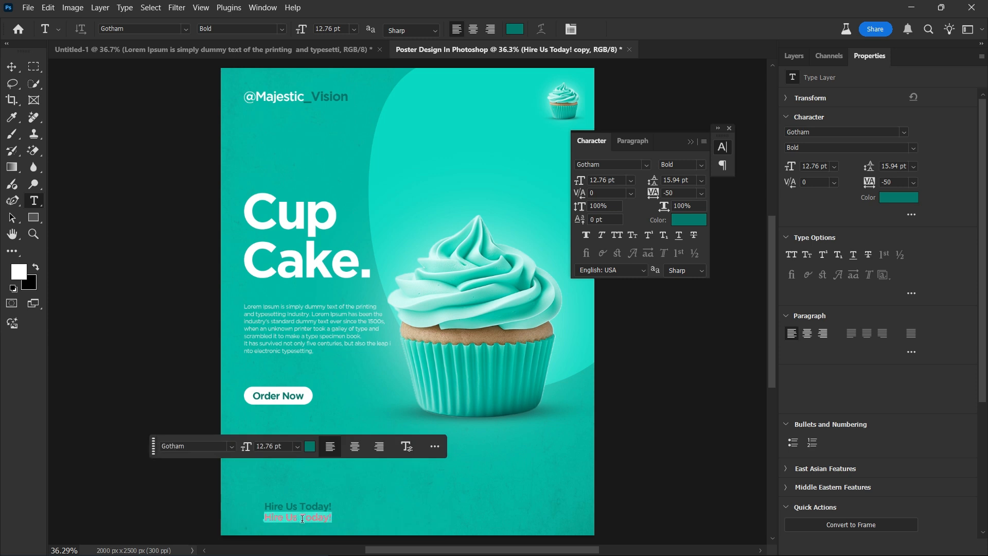
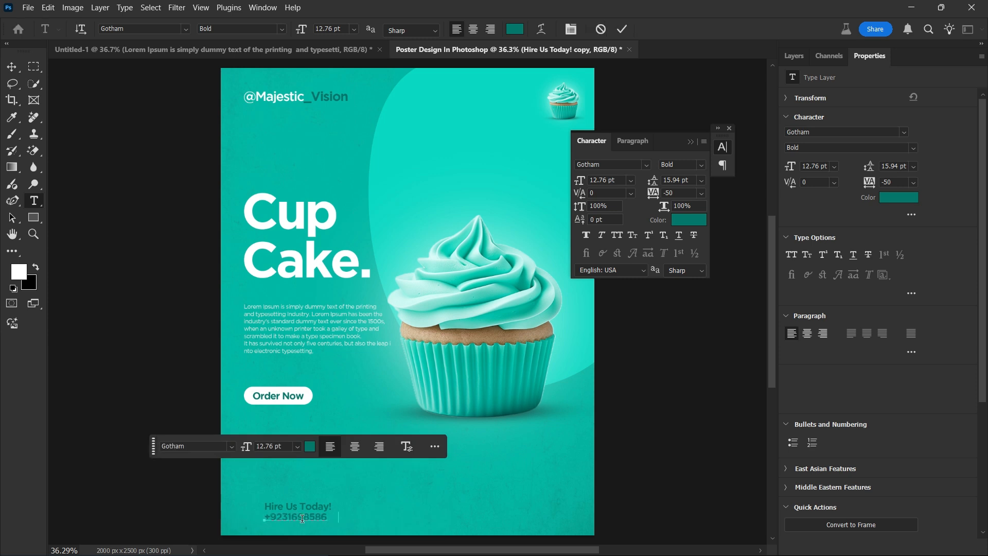
Set the phone number to white Gotham Book and remove its faux bold.
key(ctrl+a)
click(701, 165)
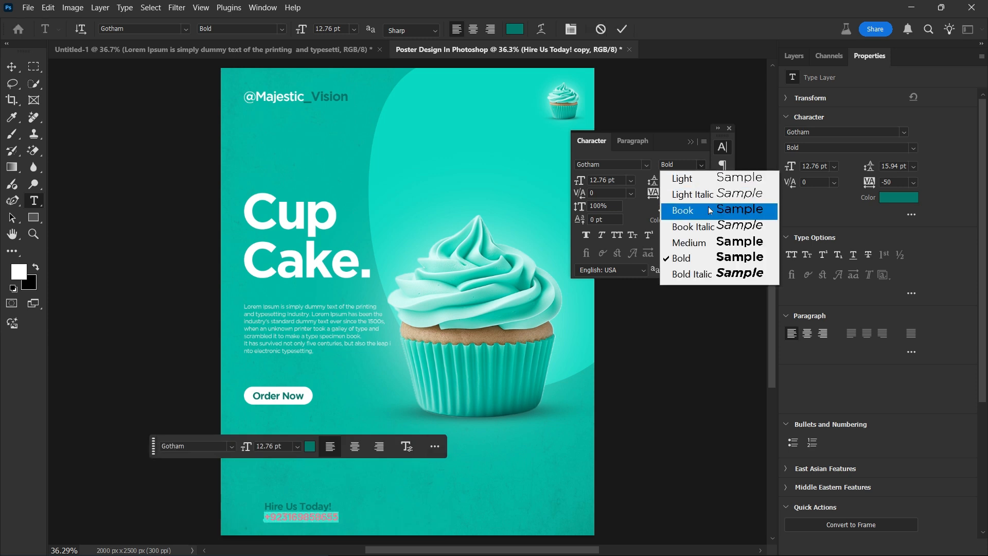
click(709, 207)
click(694, 219)
drag(579, 211, 501, 172)
click(801, 187)
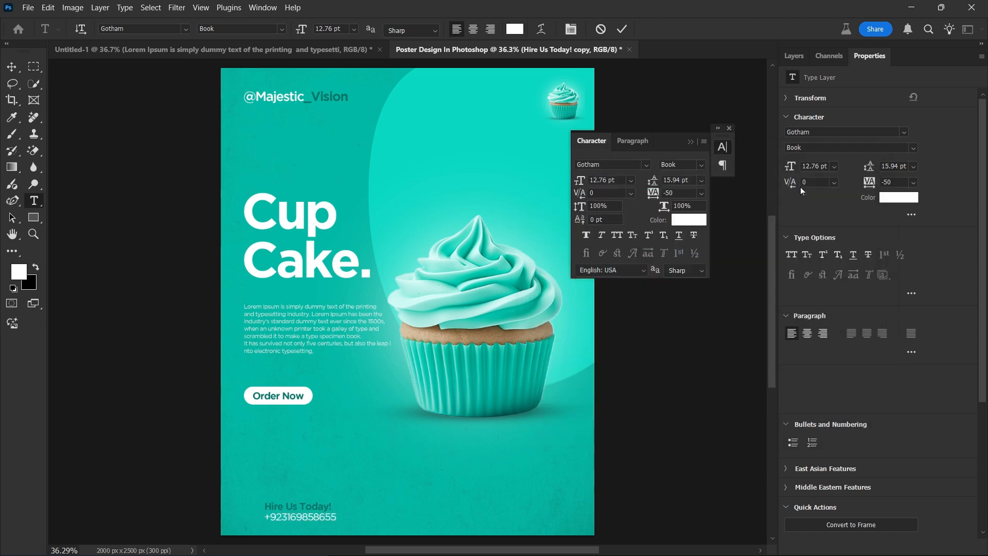
click(622, 28)
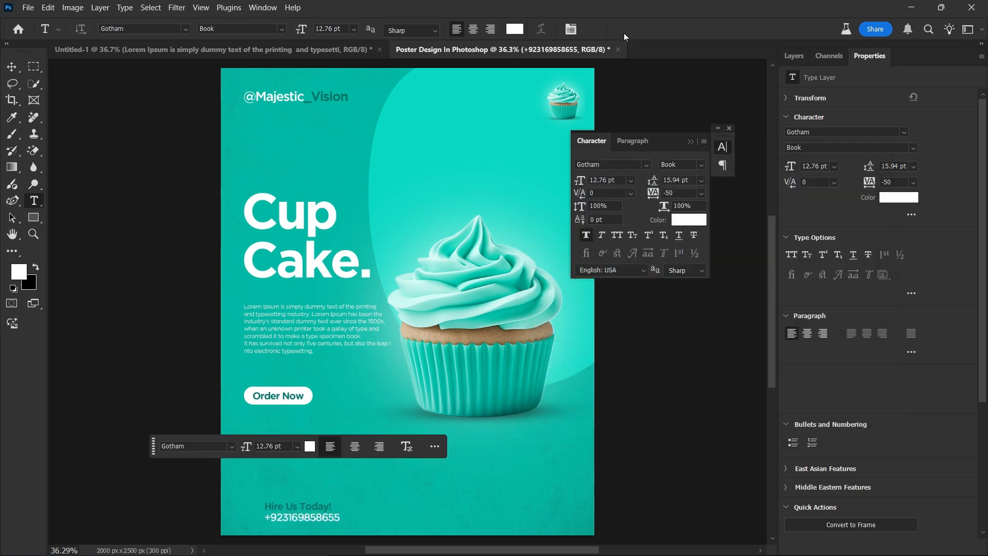
click(590, 236)
Fill the Hire Us Today! text with white and nudge it slightly up and right.
click(7, 69)
click(294, 506)
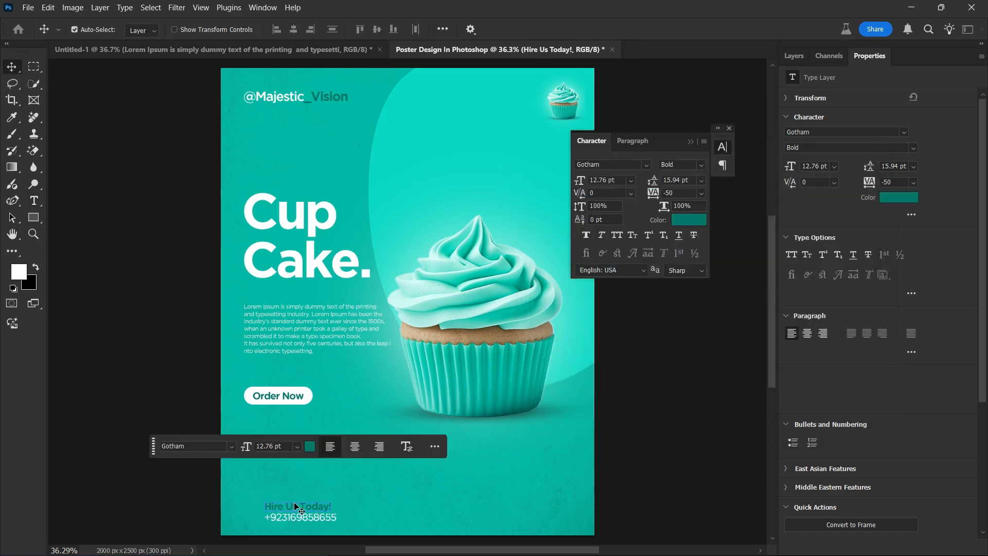
key(ctrl+BackSpace)
key(alt+BackSpace)
drag(294, 506, 297, 499)
click(130, 230)
Place the pngwing.com WhatsApp image embedded and scale it down beside the phone number.
click(28, 8)
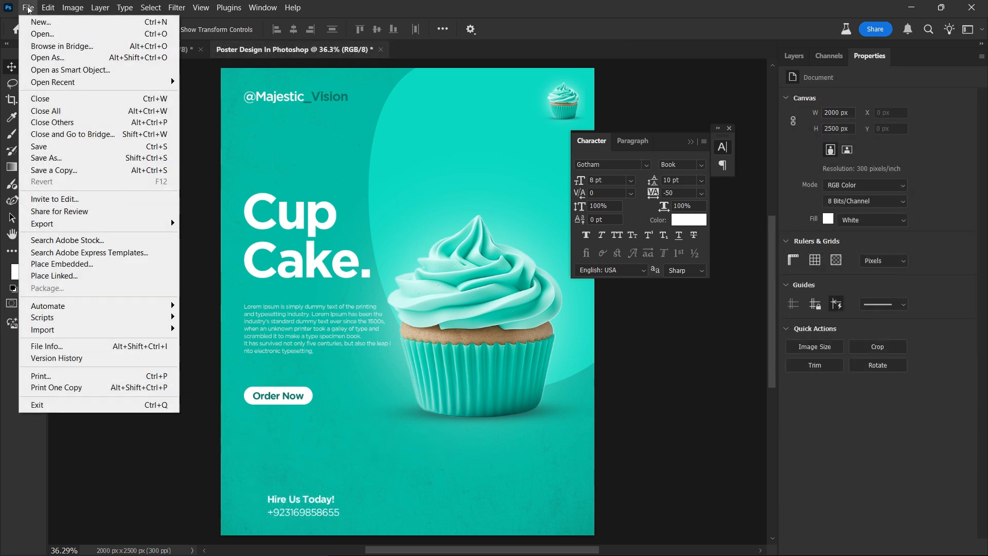
click(104, 264)
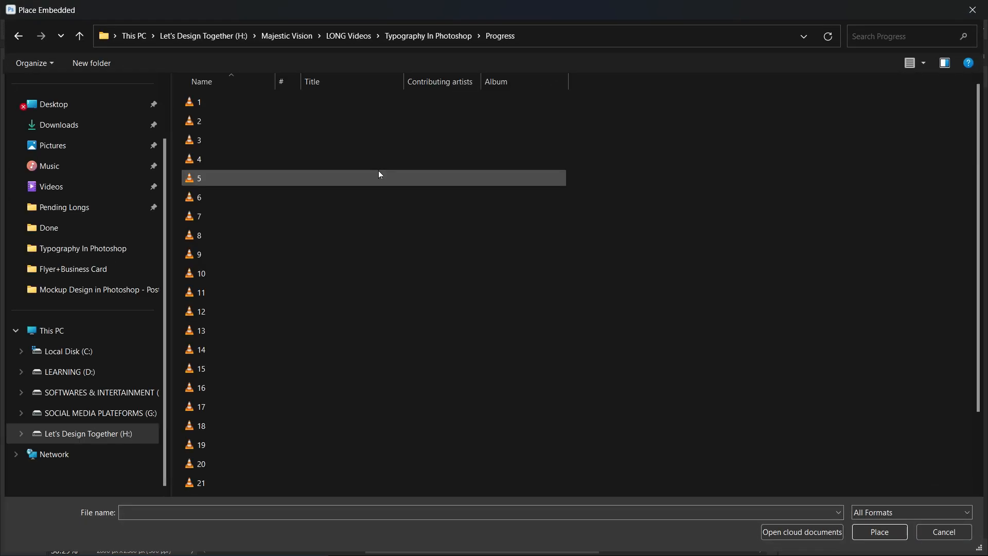
scroll(379, 244, down, 2)
double_click(320, 488)
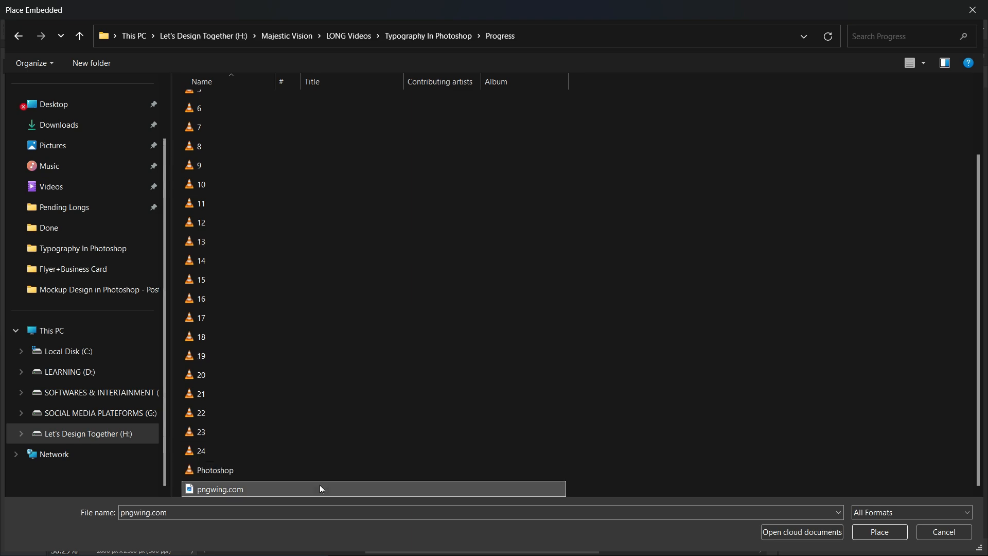
drag(407, 114, 408, 455)
drag(413, 474, 279, 488)
click(635, 30)
Give the icon a white Color Overlay and shift both contact lines right of it.
click(801, 62)
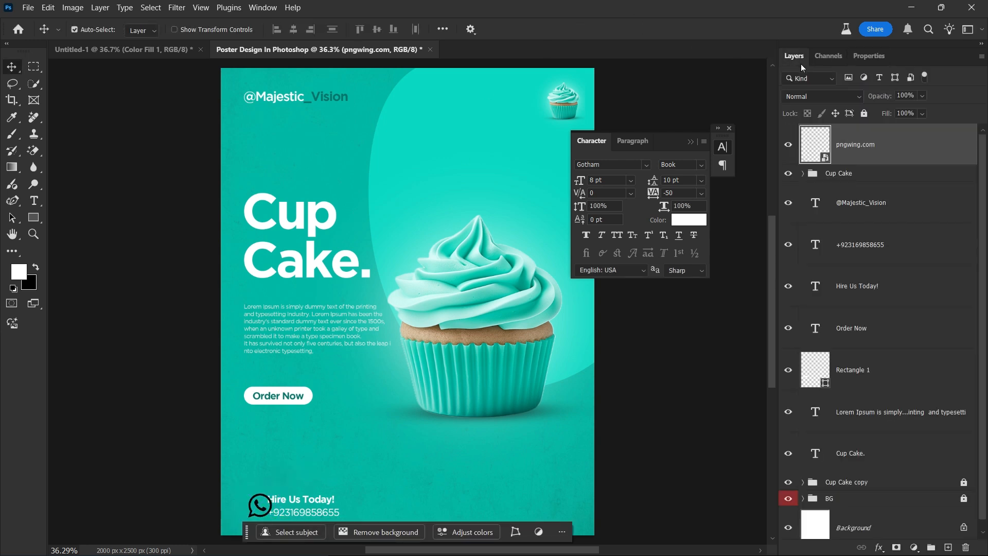
double_click(915, 155)
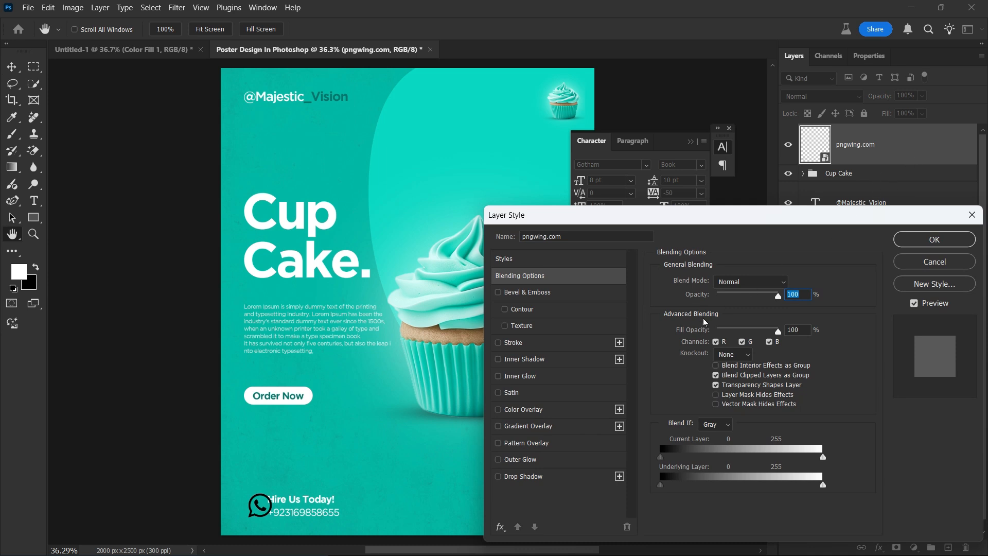
click(554, 410)
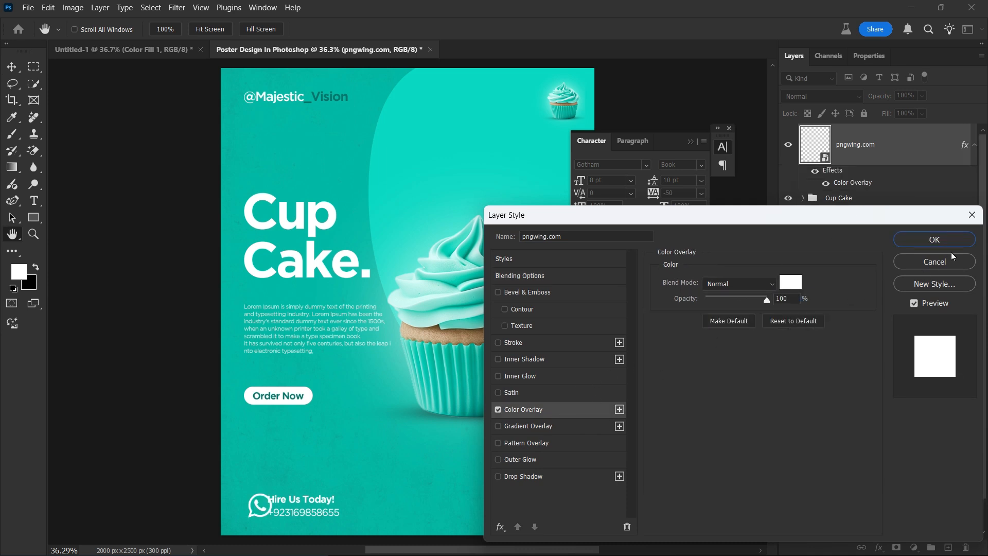
click(957, 241)
mouse_move(345, 489)
mouse_down()
mouse_move(321, 518)
mouse_move(343, 513)
mouse_move(329, 509)
mouse_move(333, 501)
mouse_up()
click(317, 521)
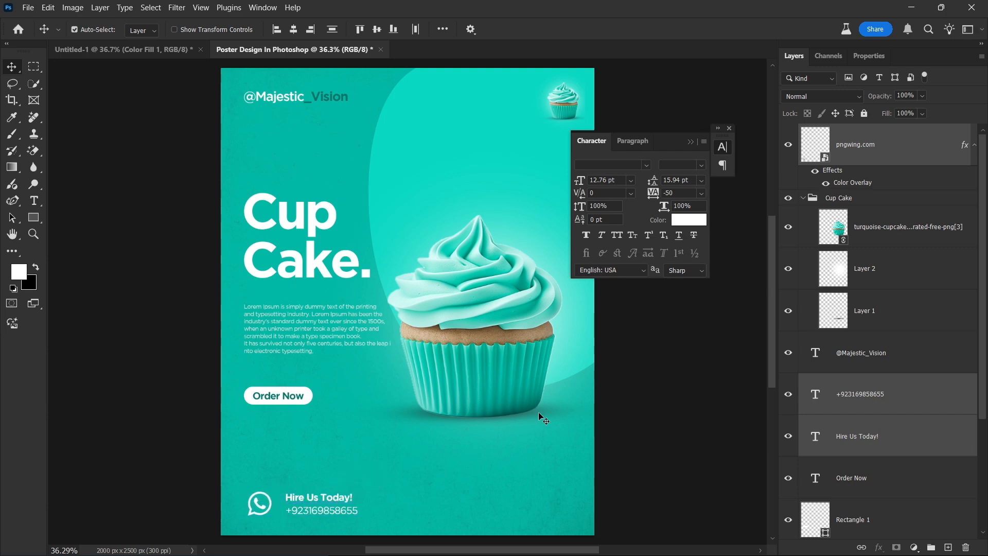
Bring the flower Discount-icon from Untitled-1 into the poster and size it beside the cupcake frosting.
click(729, 128)
click(170, 49)
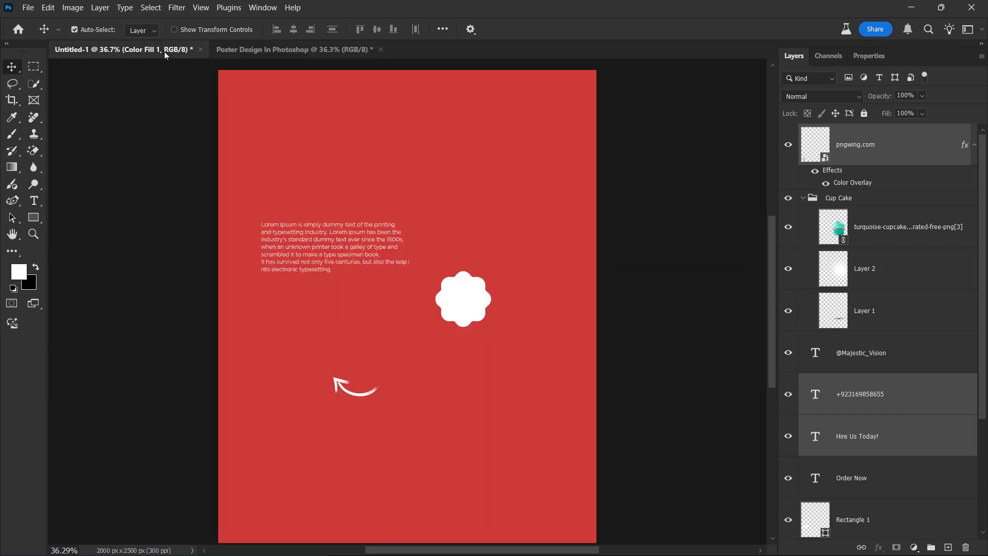
click(463, 315)
drag(463, 316, 547, 271)
key(ctrl+t)
mouse_move(512, 236)
mouse_down()
mouse_move(485, 209)
mouse_move(533, 248)
mouse_move(527, 244)
mouse_up()
drag(575, 299, 535, 254)
click(638, 30)
Add a '30% Off' text layer in Medium weight and scale it up about threefold.
key(t)
click(415, 168)
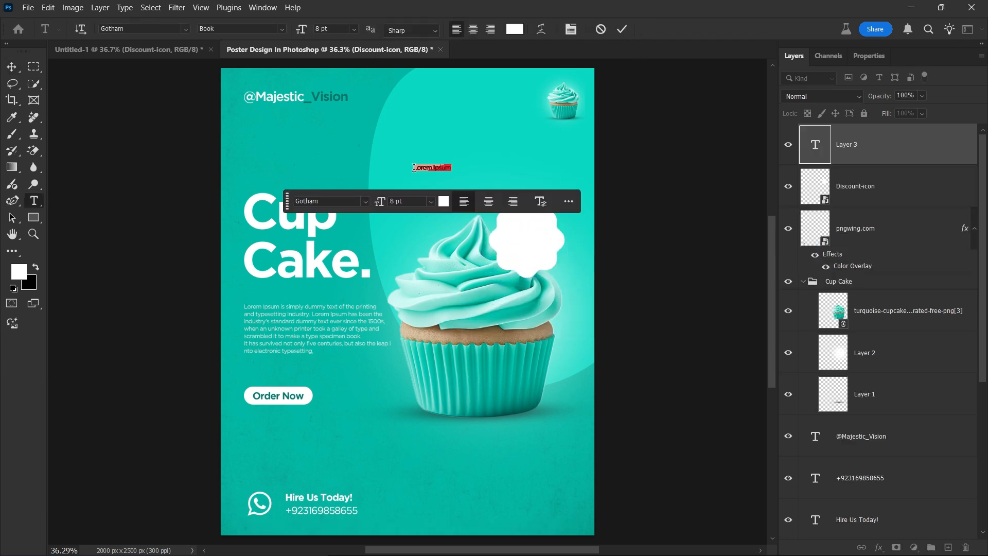
key(BackSpace)
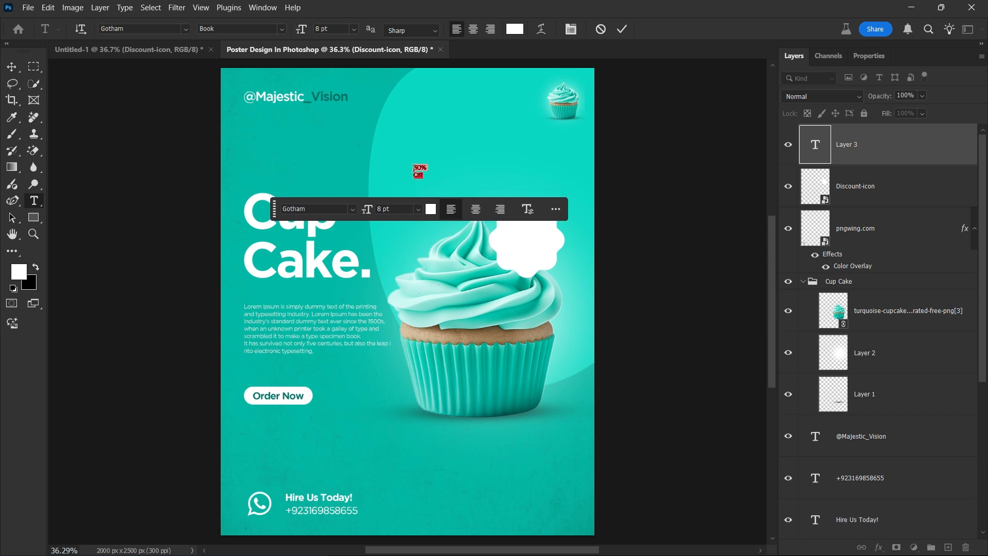
click(528, 209)
click(698, 165)
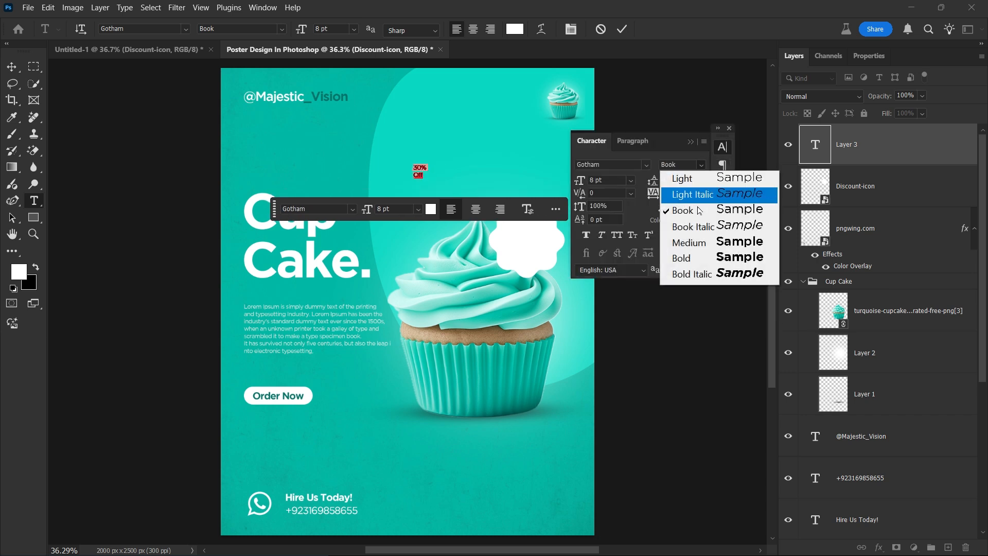
click(685, 244)
click(622, 29)
key(ctrl+t)
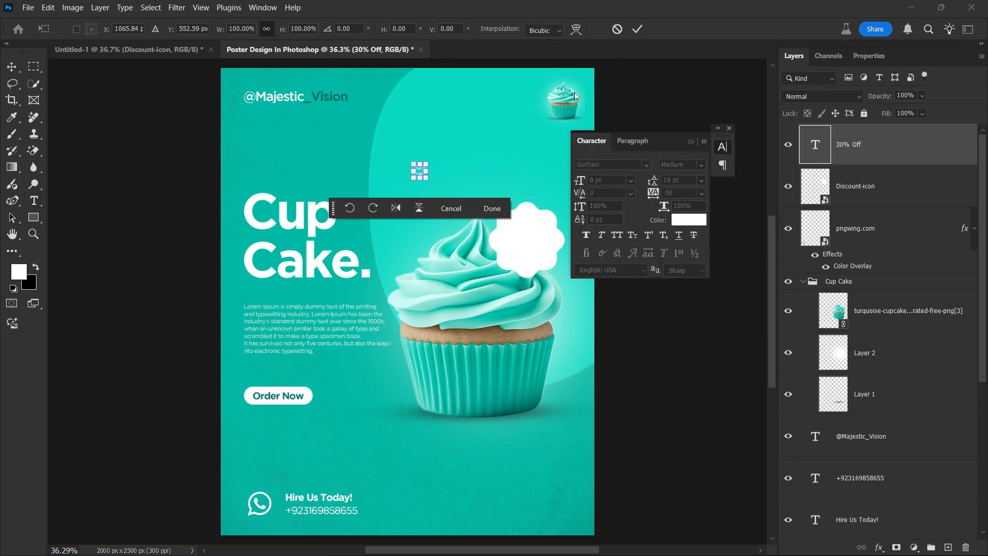
drag(426, 185, 530, 242)
click(638, 30)
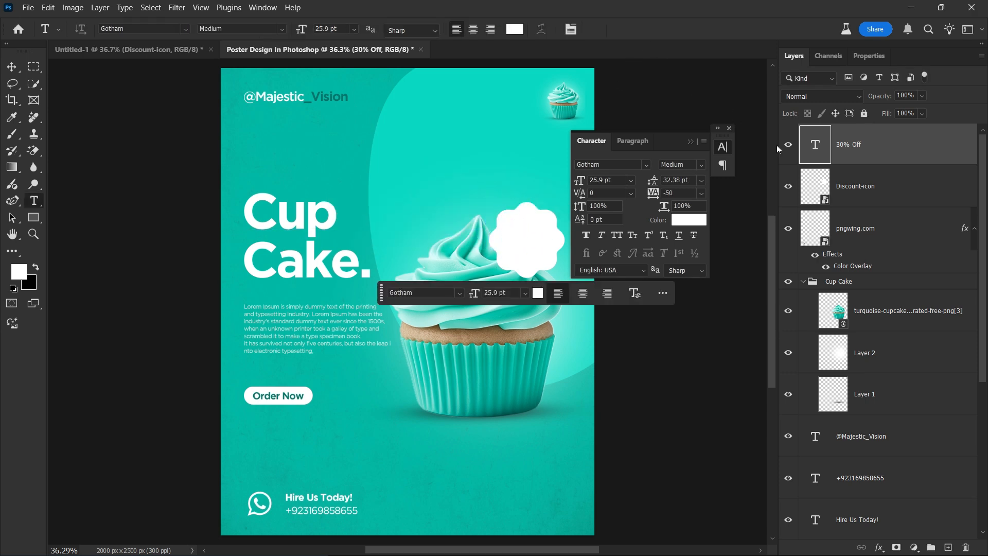
Colour the 30% Off text teal #05776d, set 26 pt leading, and shrink it slightly.
double_click(822, 161)
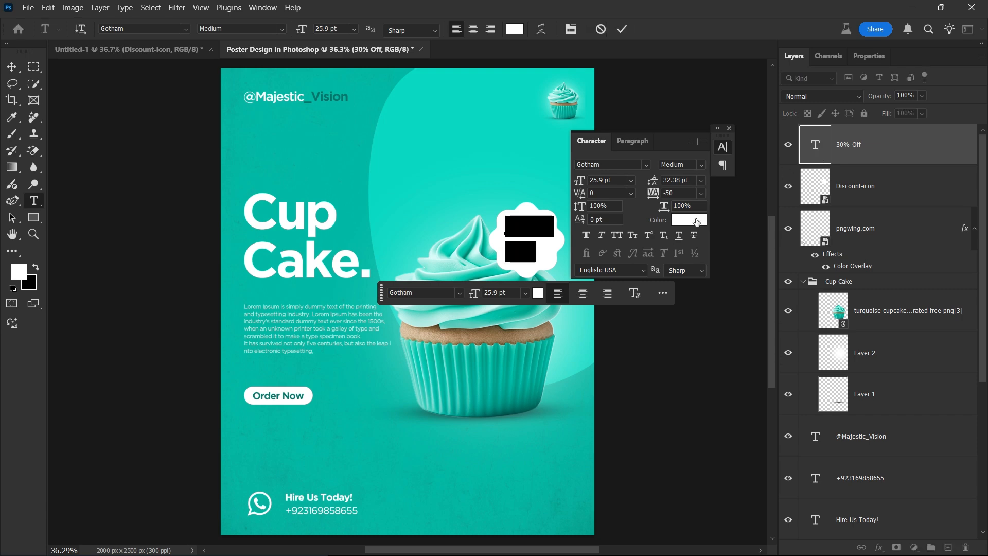
click(696, 222)
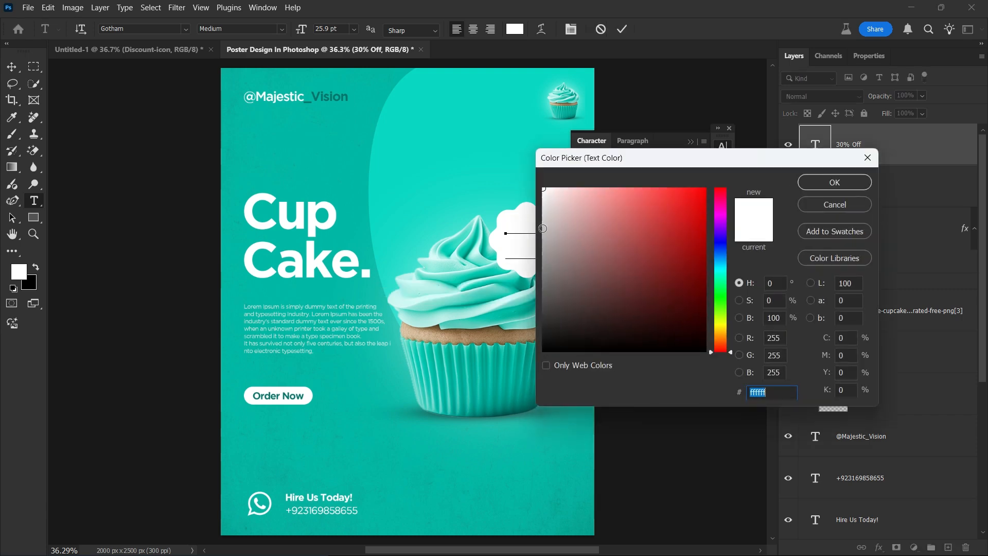
click(317, 97)
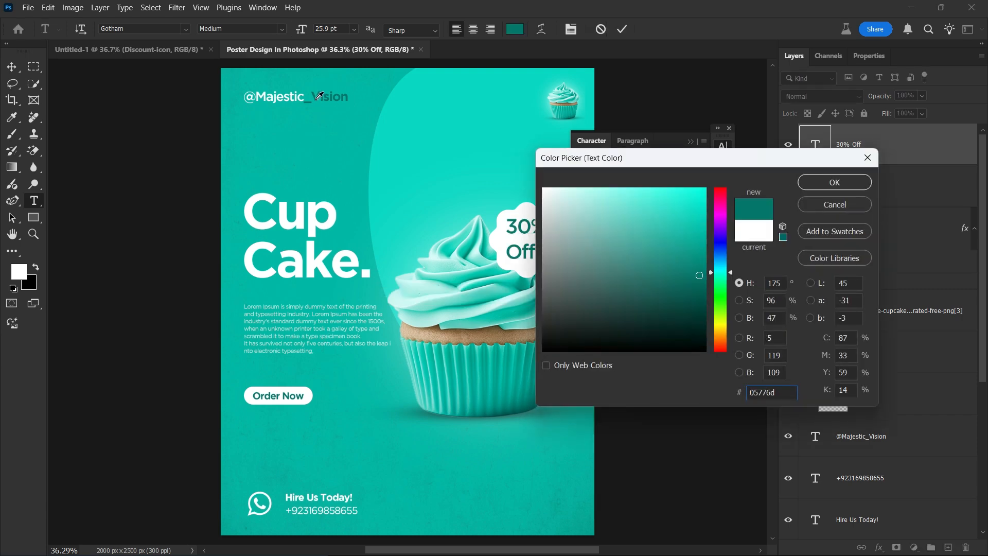
click(829, 183)
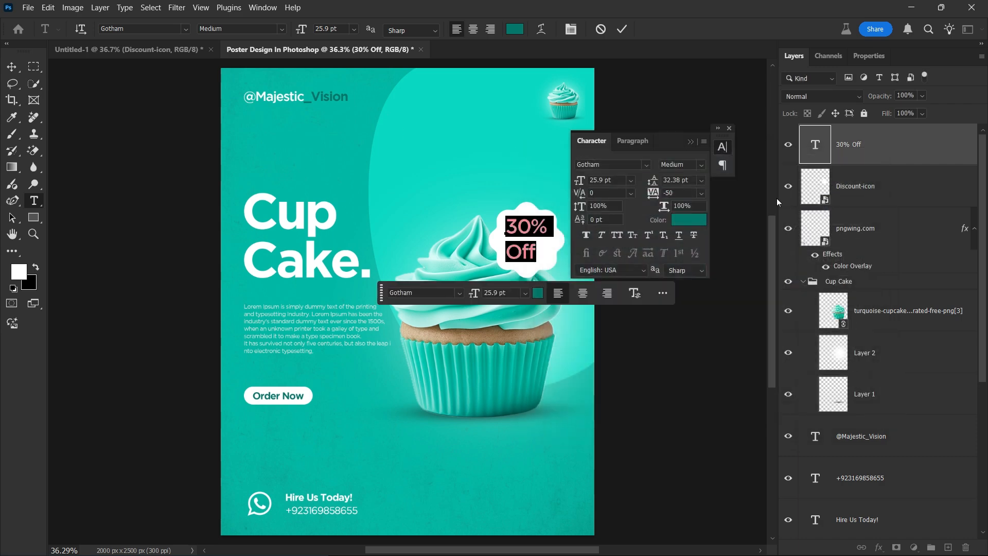
click(670, 180)
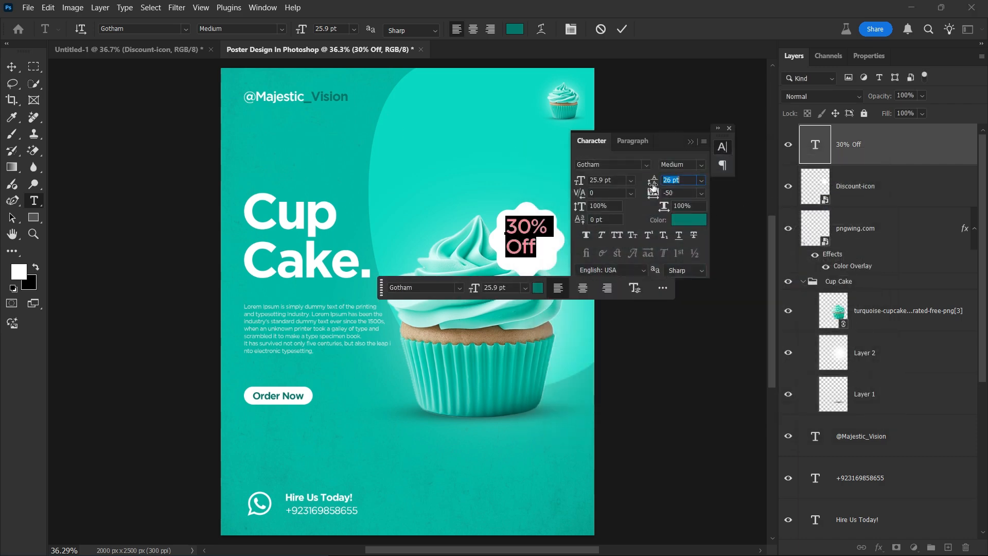
text(26)
click(622, 28)
key(ctrl+t)
drag(547, 256, 543, 252)
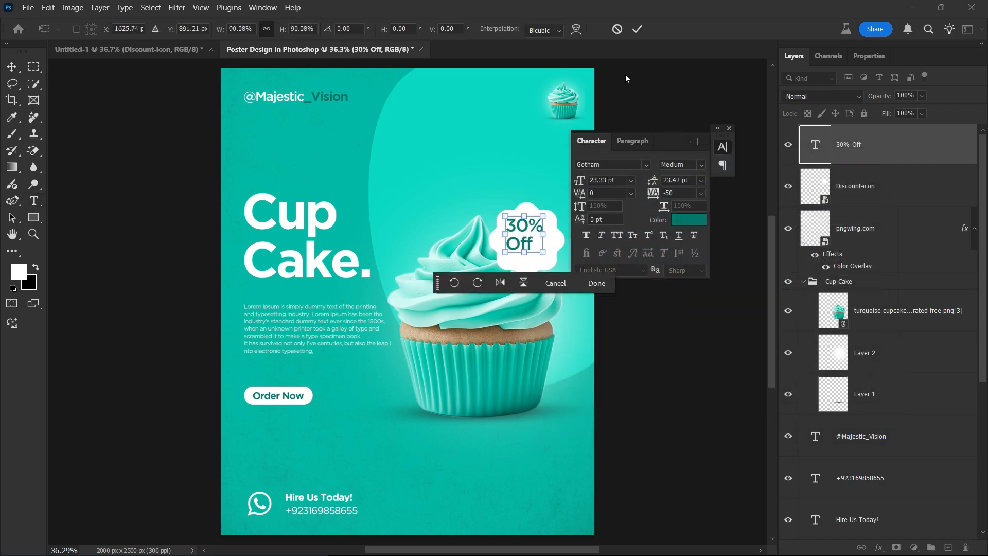
click(637, 28)
Centre the 30% Off text horizontally and vertically on the Discount-icon badge.
key(v)
shift+click(539, 212)
click(294, 29)
click(377, 29)
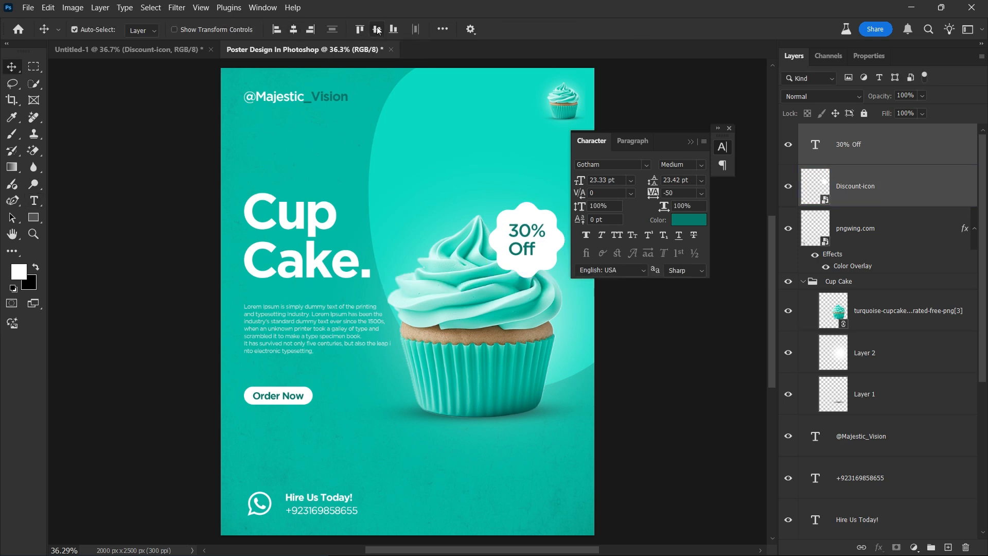
Place the pngwing.com (3) arrow from Downloads, rotated left and shrunk beside Order Now.
click(729, 128)
click(730, 129)
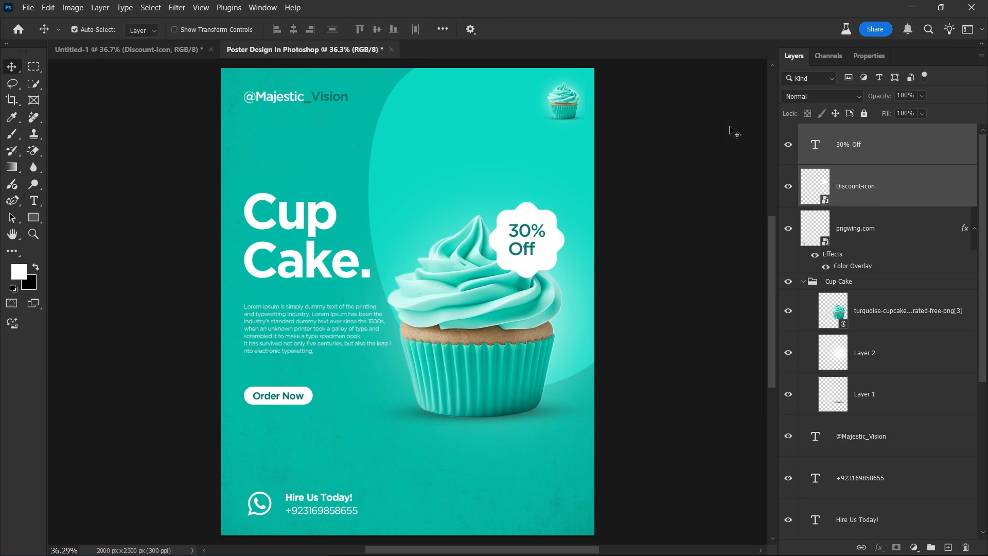
click(28, 7)
click(132, 263)
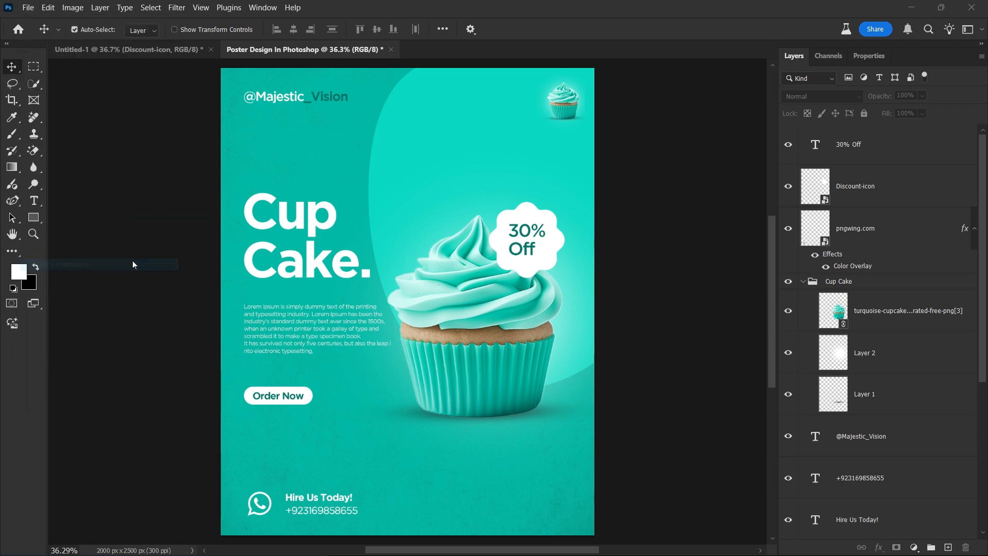
click(92, 147)
double_click(252, 164)
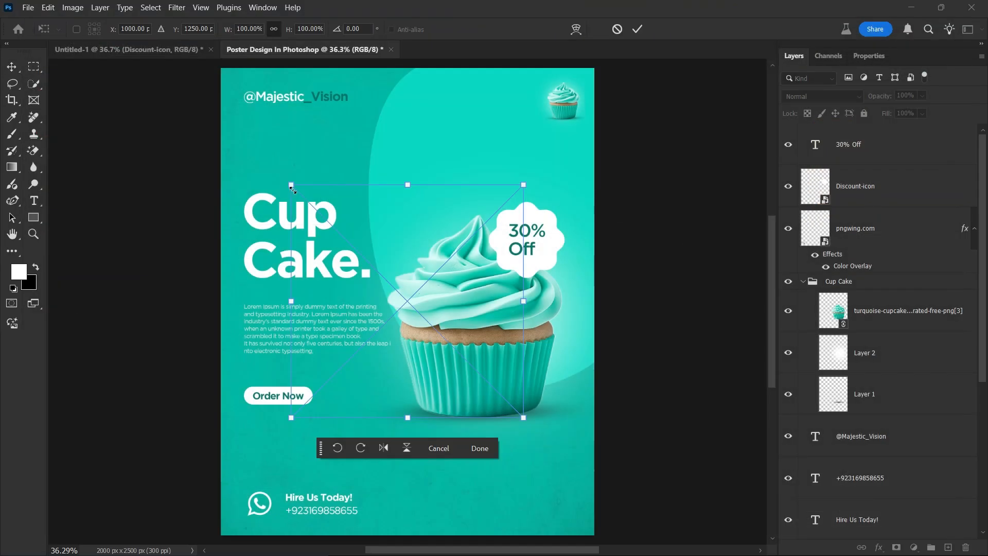
drag(478, 242, 336, 354)
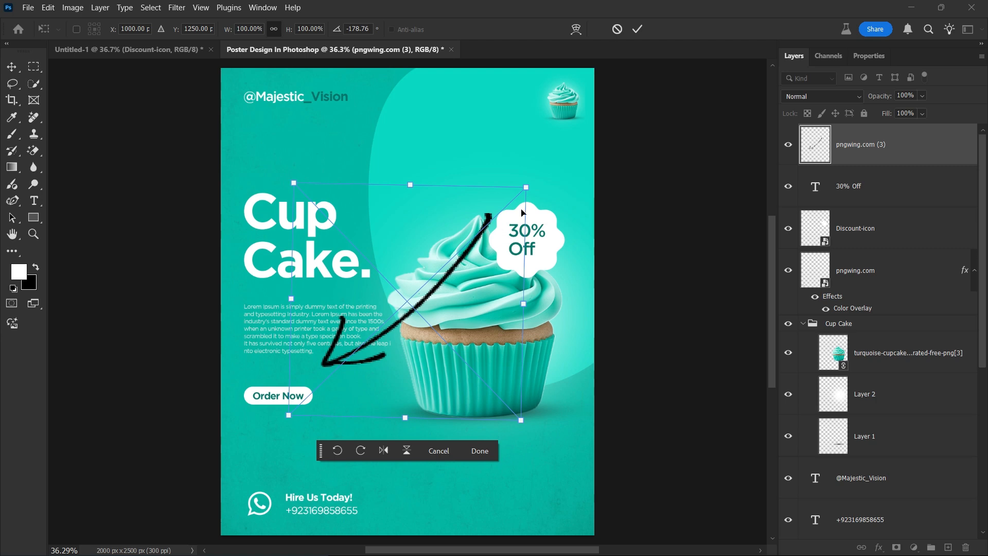
drag(521, 183, 419, 381)
click(637, 31)
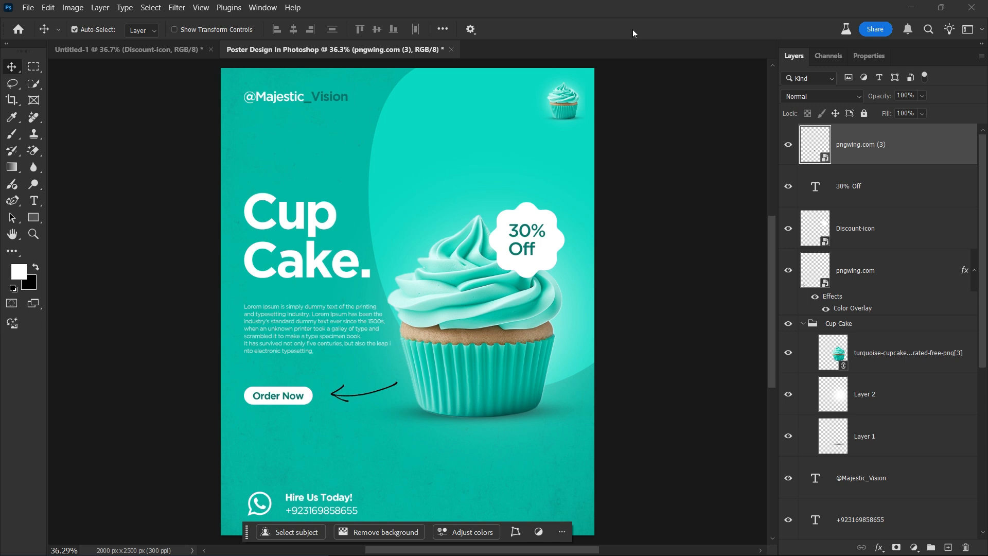
Copy the white colour overlay onto the arrow and rotate it to point at Order Now.
click(816, 280)
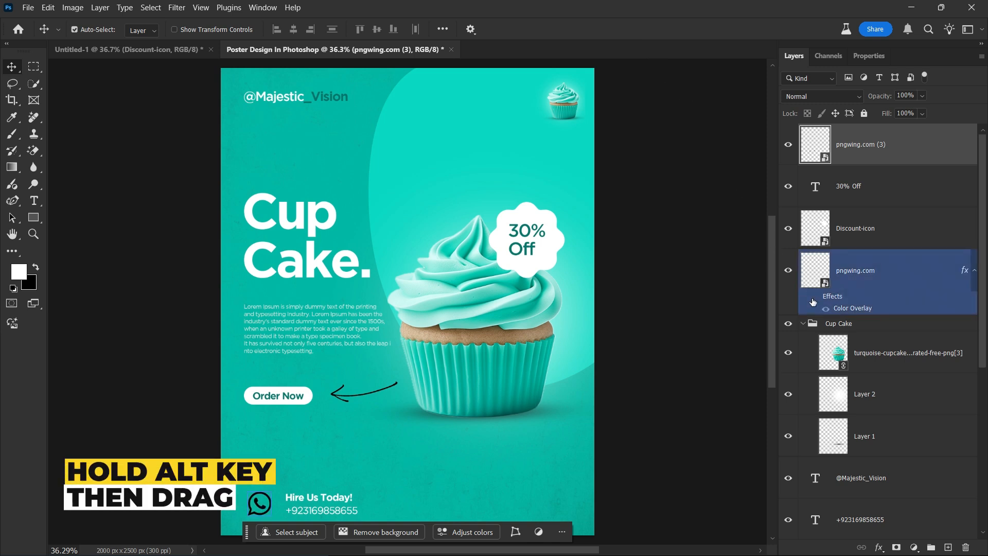
drag(853, 310, 893, 165)
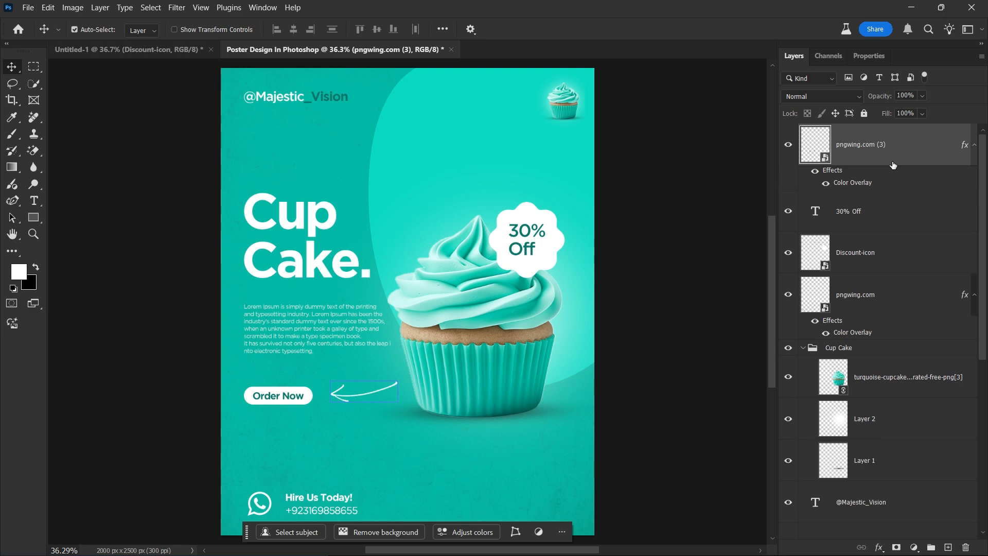
key(ctrl+t)
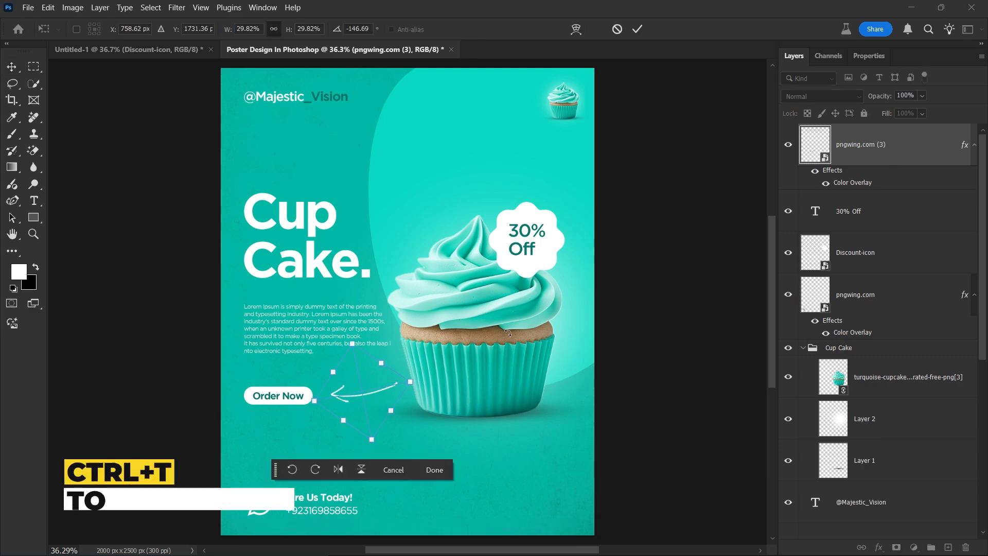
drag(404, 379, 359, 388)
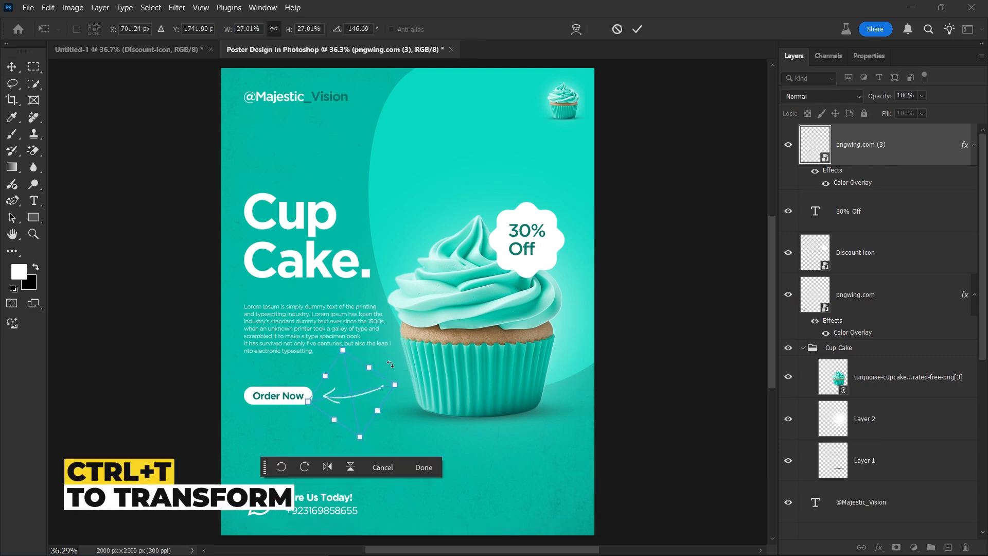
click(638, 29)
Give the Discount-icon badge a faint 24% drop shadow offset slightly downward.
click(550, 247)
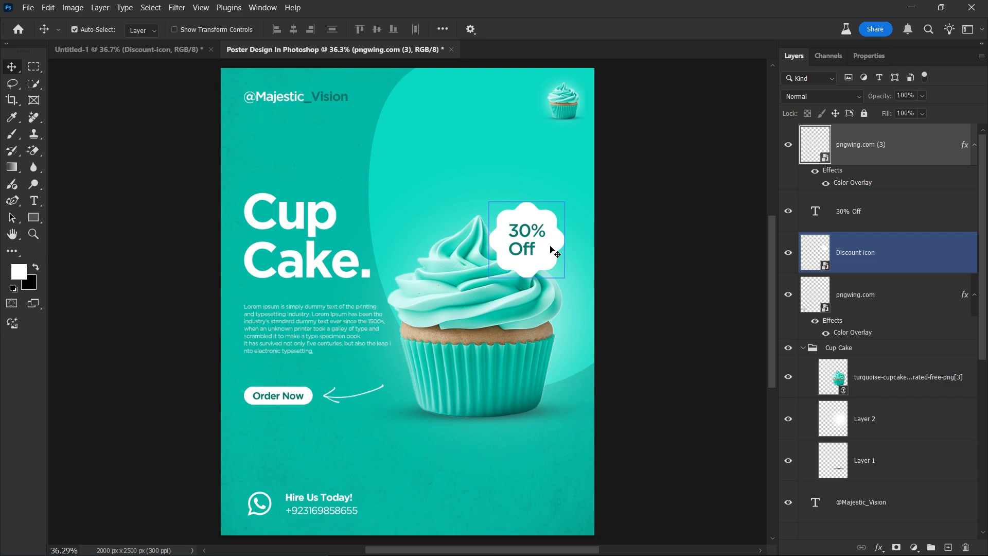
double_click(929, 249)
drag(523, 149, 966, 46)
click(710, 314)
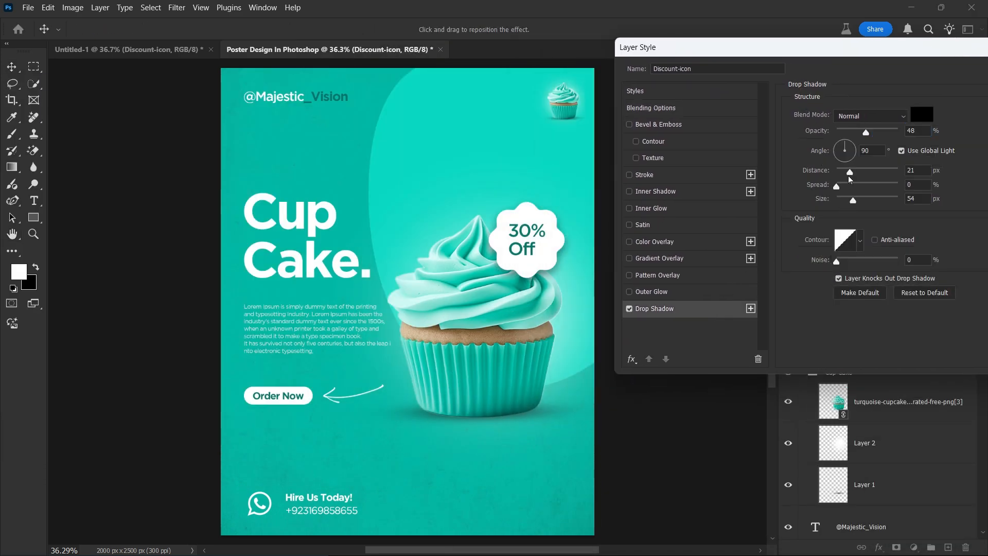
drag(866, 132, 855, 133)
drag(536, 240, 537, 244)
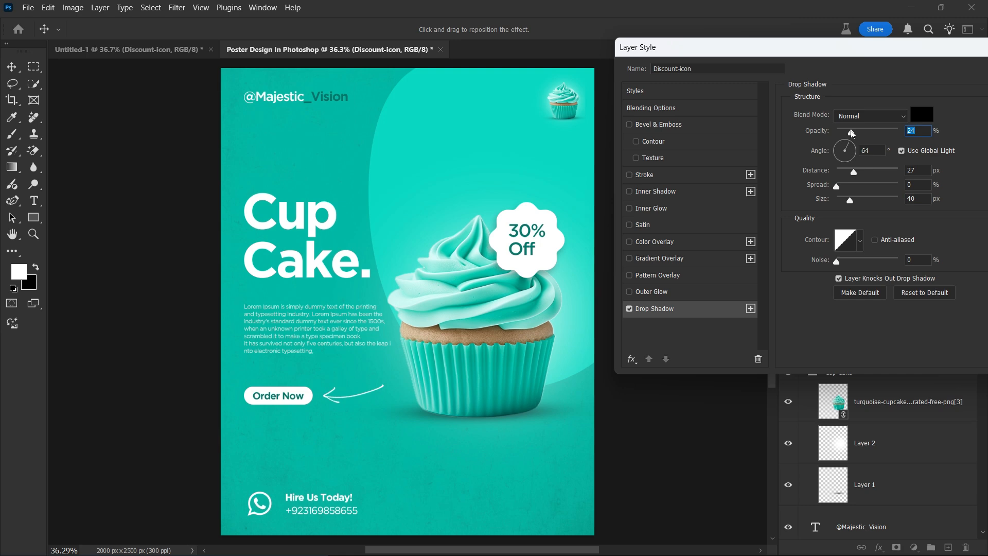
key(Return)
Duplicate the Discount-icon layer as Discount-icon copy.
click(852, 133)
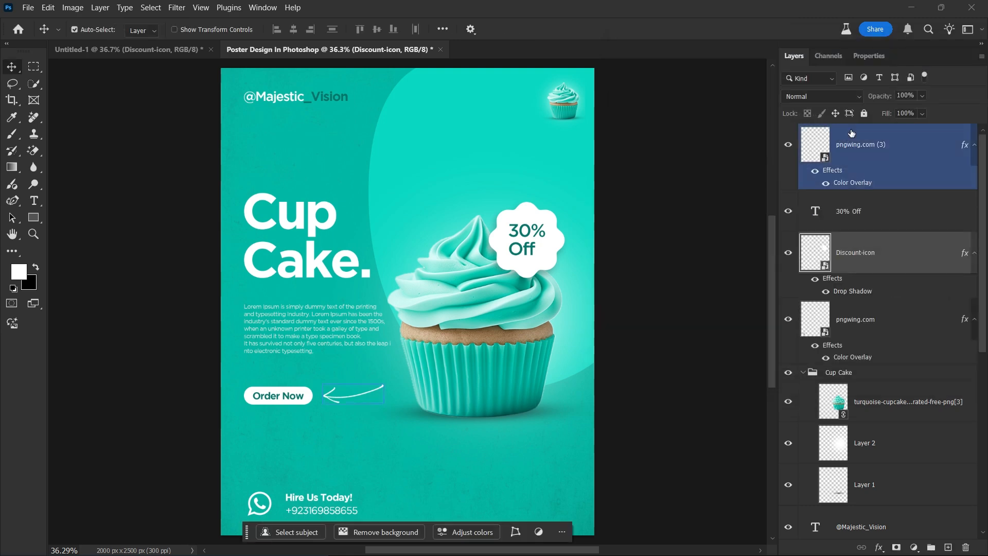
click(905, 263)
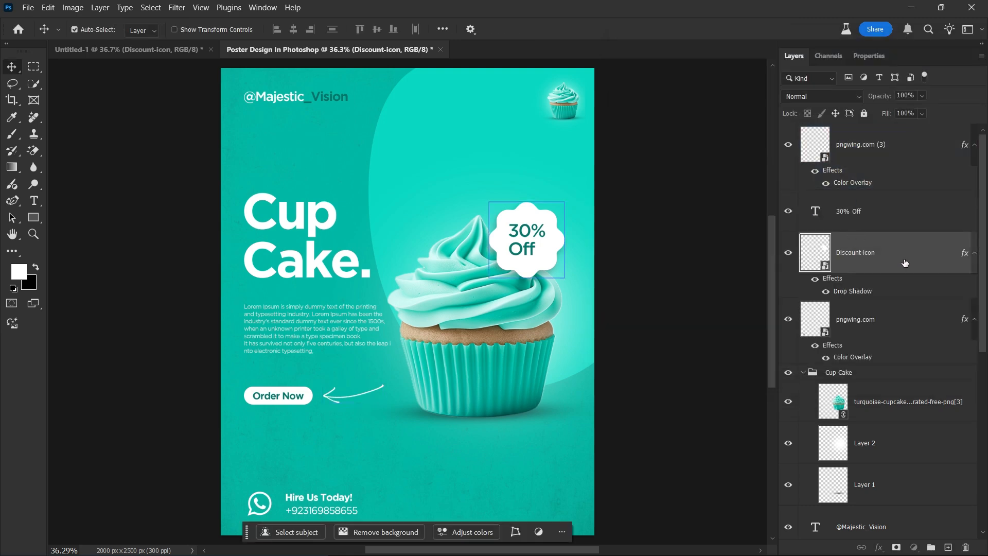
key(ctrl+j)
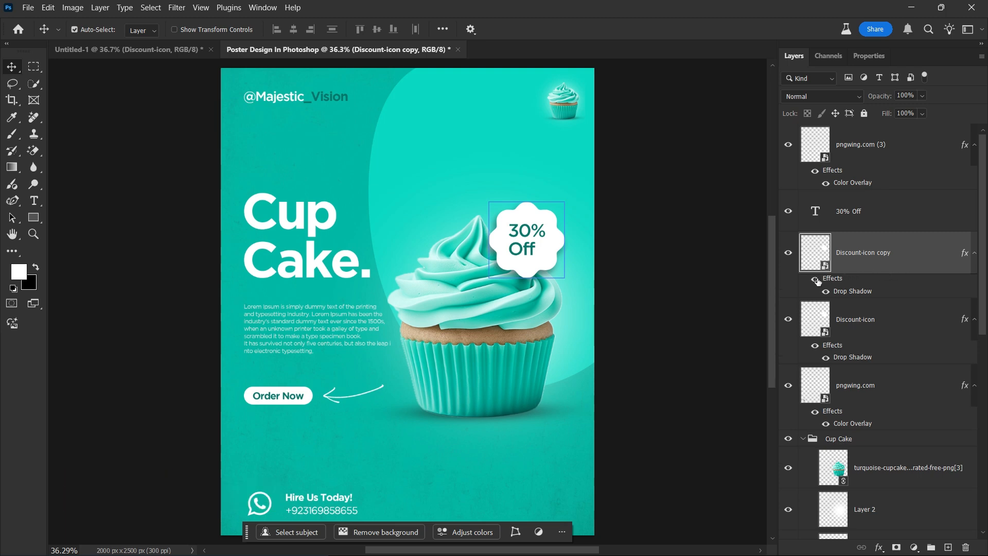
Add an Outside stroke to Discount-icon copy, coloured with the dark teal sampled from the 30% text.
click(818, 281)
double_click(917, 266)
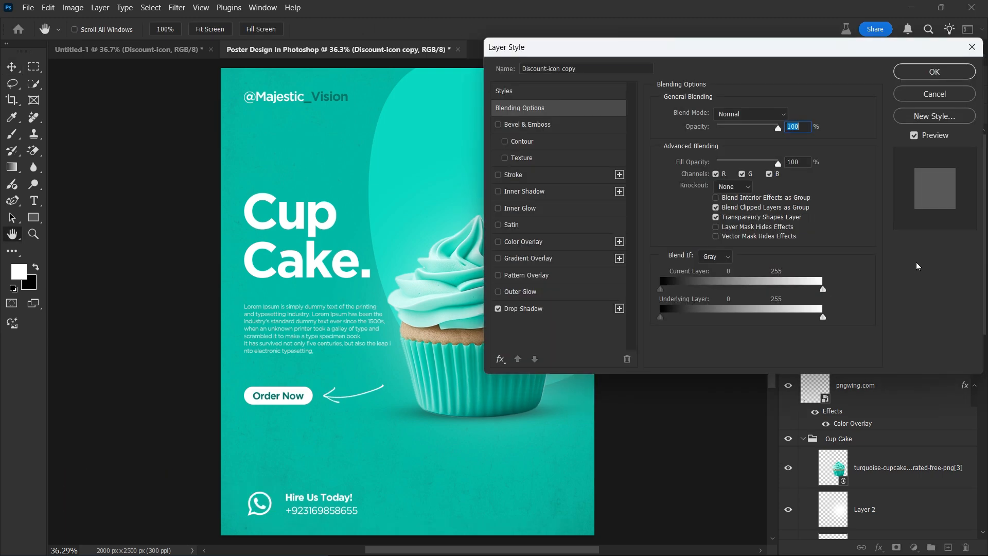
click(559, 178)
drag(716, 52, 831, 59)
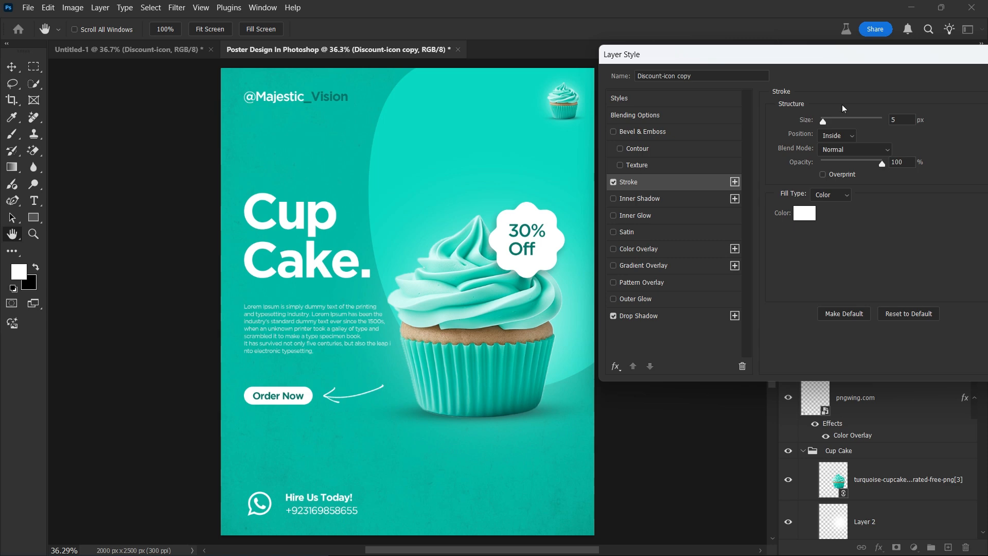
click(810, 212)
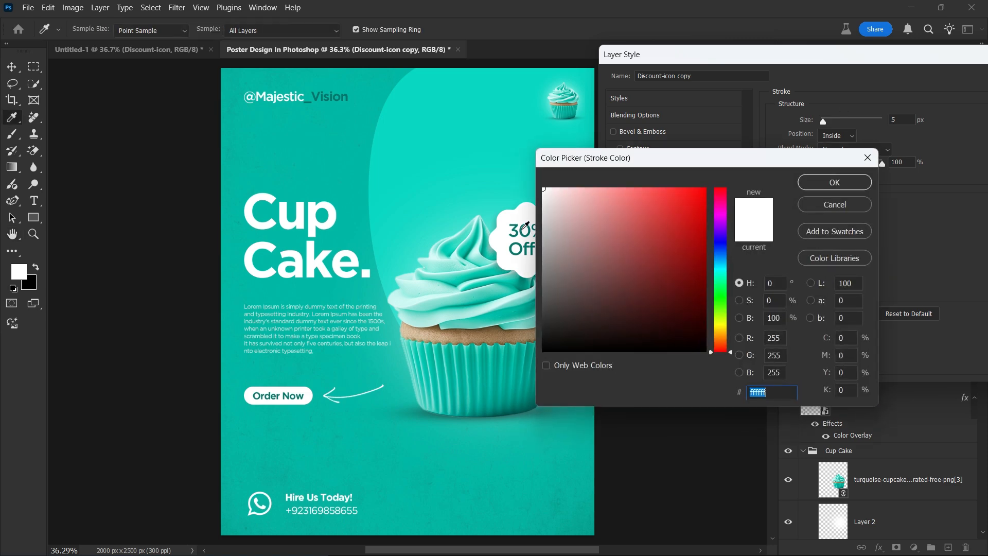
click(525, 225)
click(816, 185)
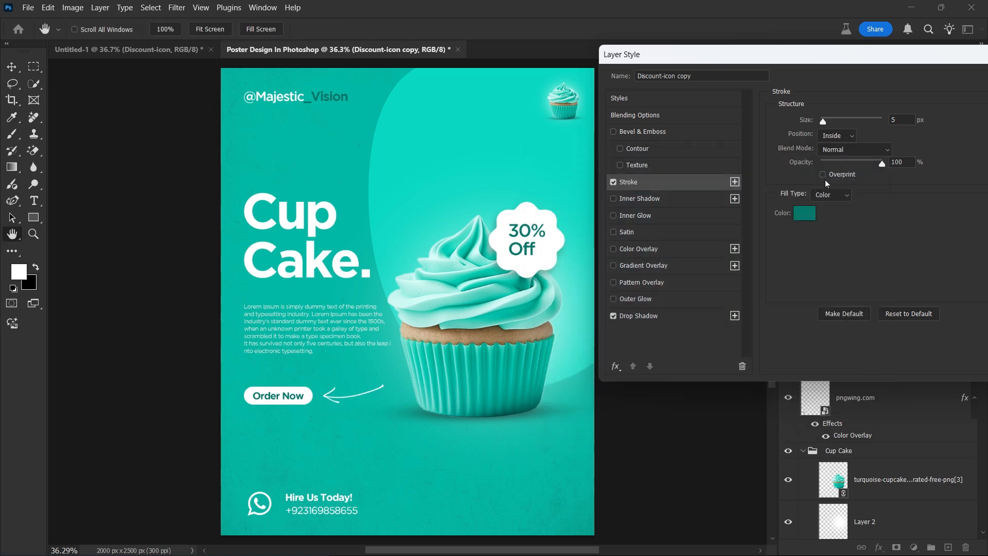
click(838, 136)
click(838, 153)
click(844, 135)
click(841, 156)
key(Return)
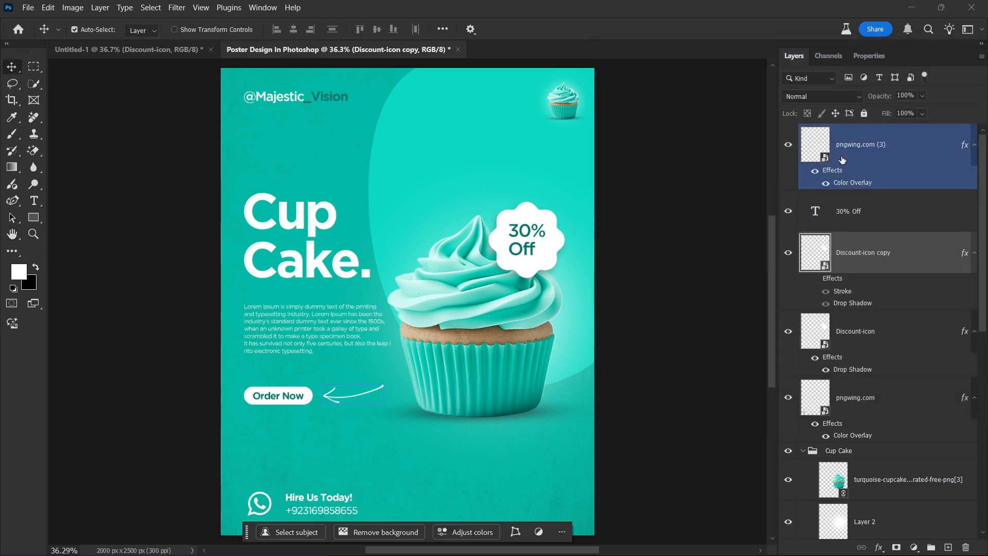
Remove the doubled drop shadow from the badge copy and scale it down slightly.
click(816, 280)
click(827, 304)
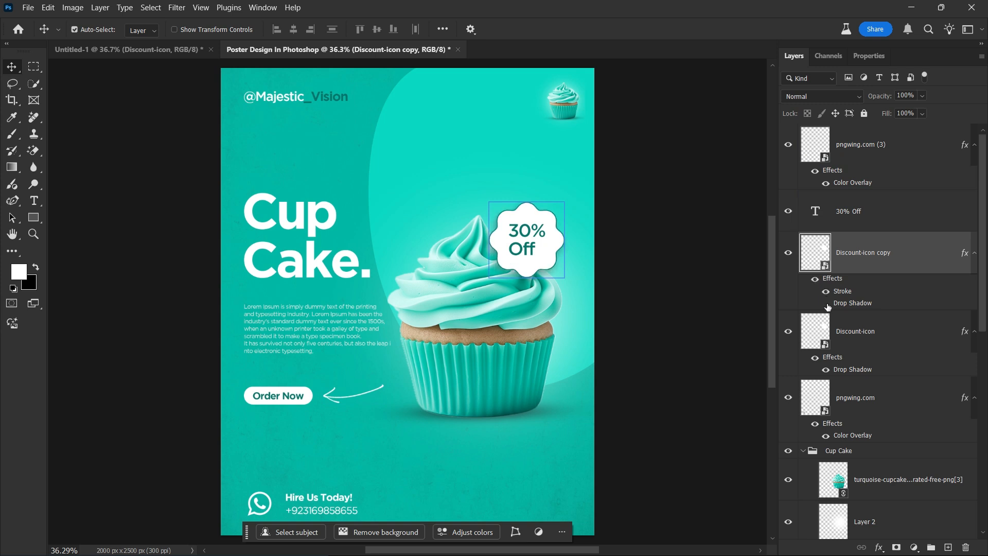
key(ctrl+t)
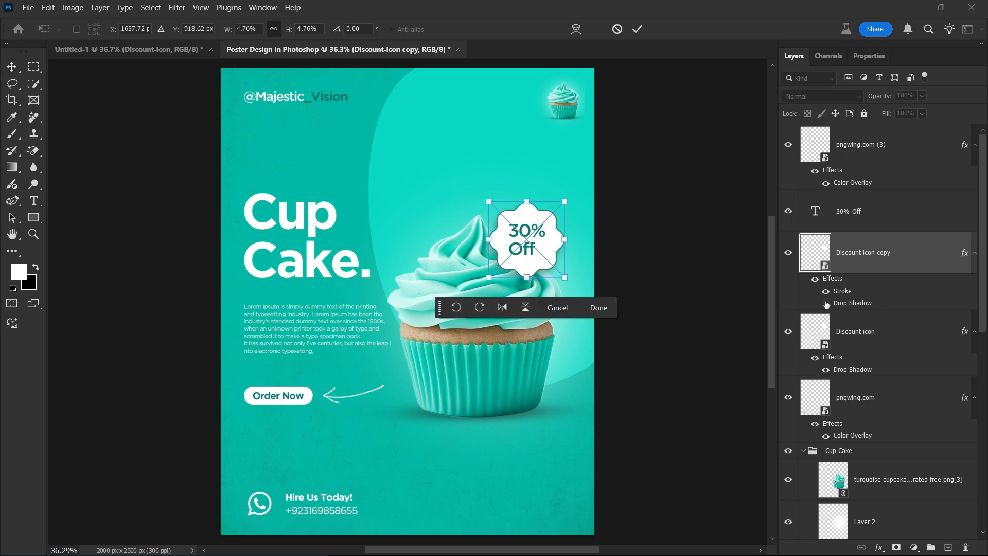
drag(568, 200, 565, 205)
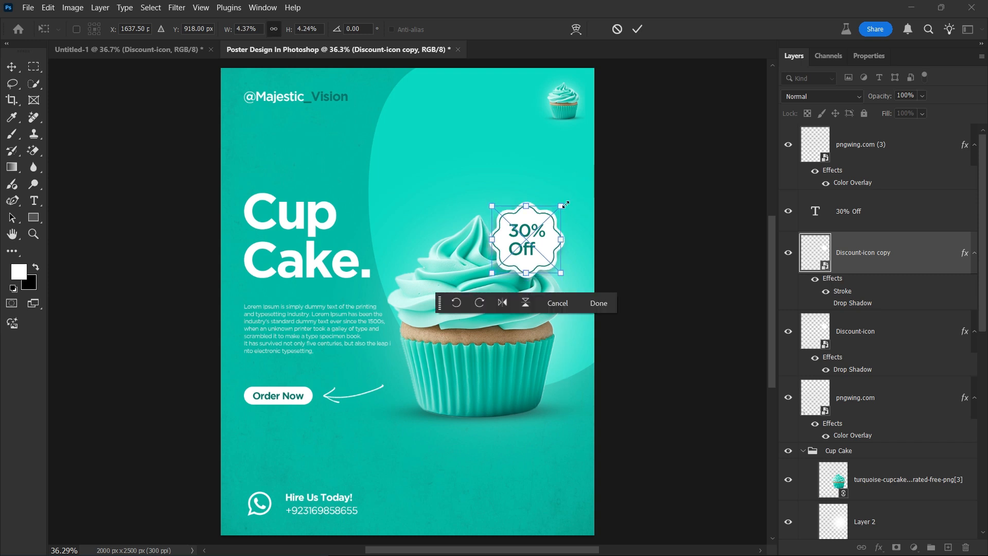
click(637, 28)
click(675, 202)
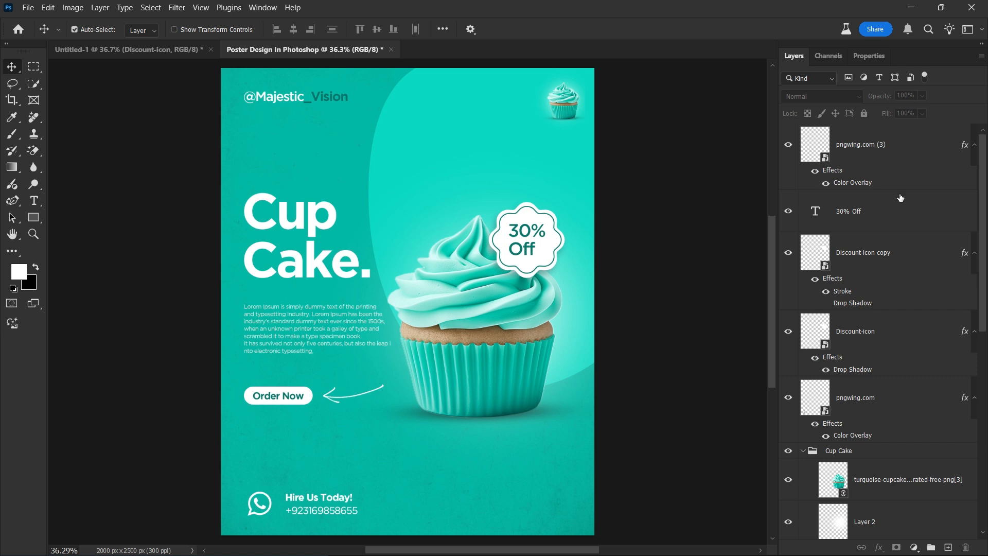
Add a Brightness/Contrast adjustment layer with lowered contrast, toggling it to compare.
click(934, 147)
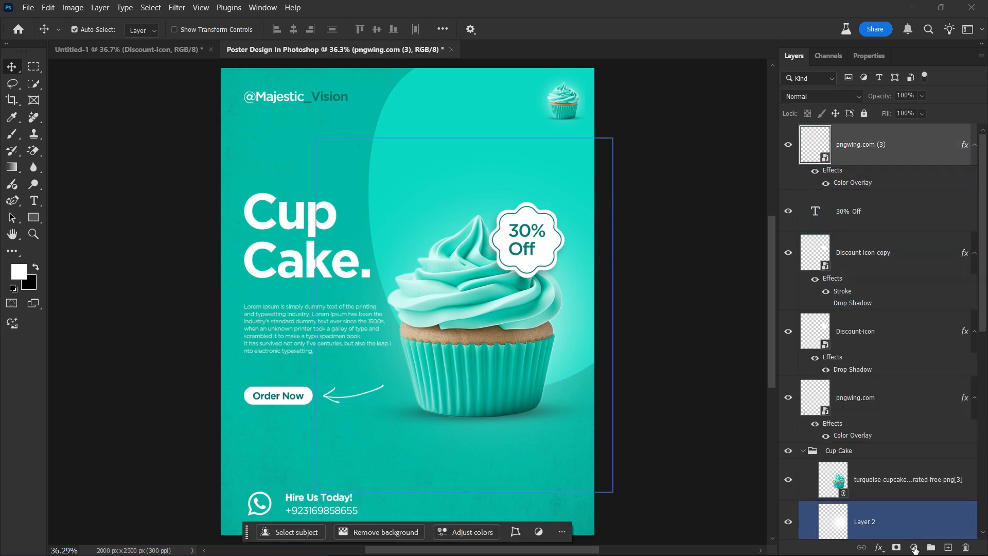
click(915, 549)
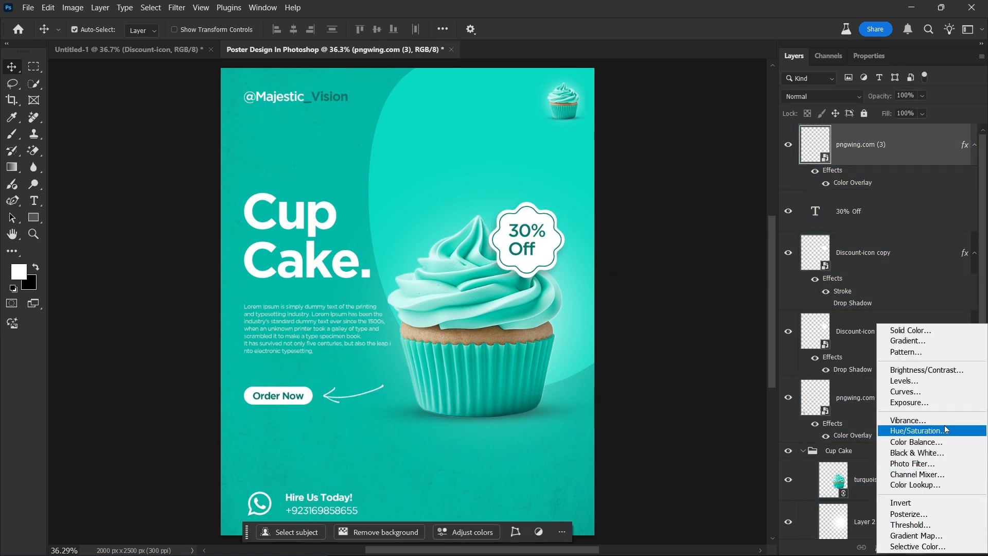
click(961, 372)
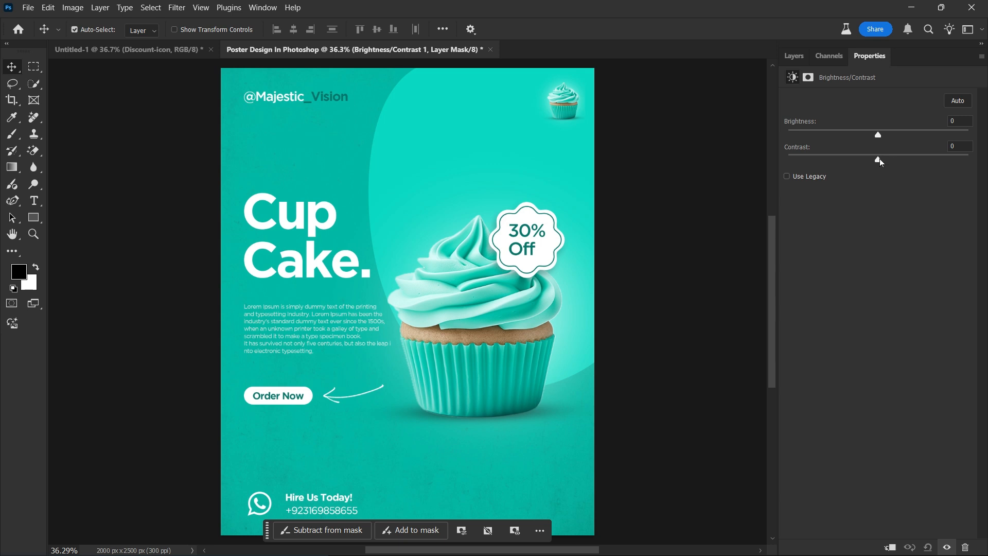
drag(898, 166, 837, 168)
drag(902, 173, 896, 171)
click(793, 56)
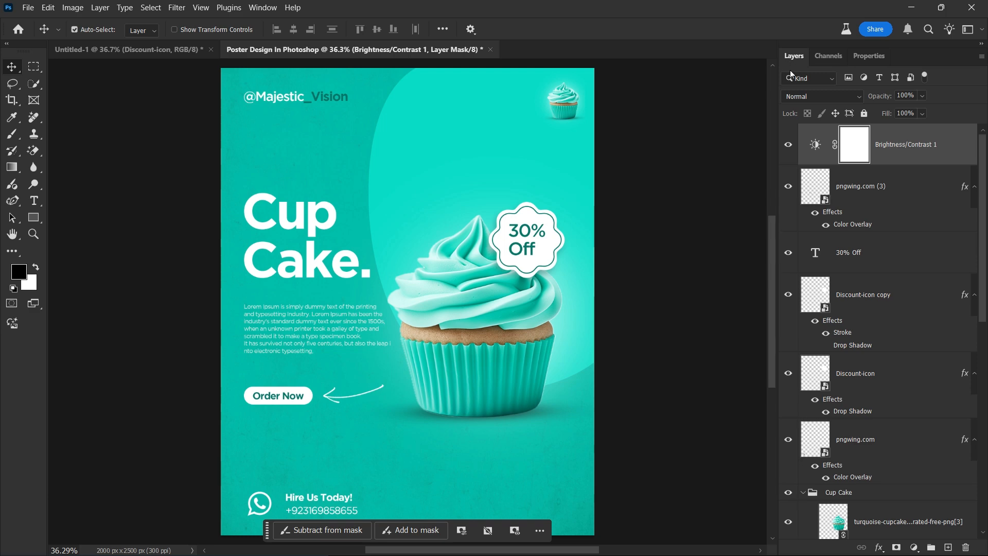
click(790, 146)
click(789, 146)
click(789, 145)
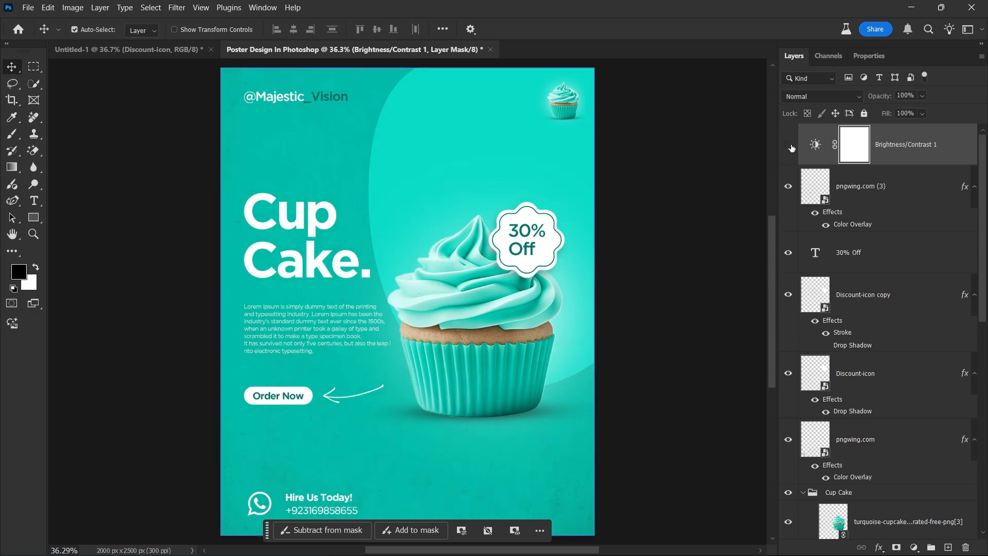
click(789, 146)
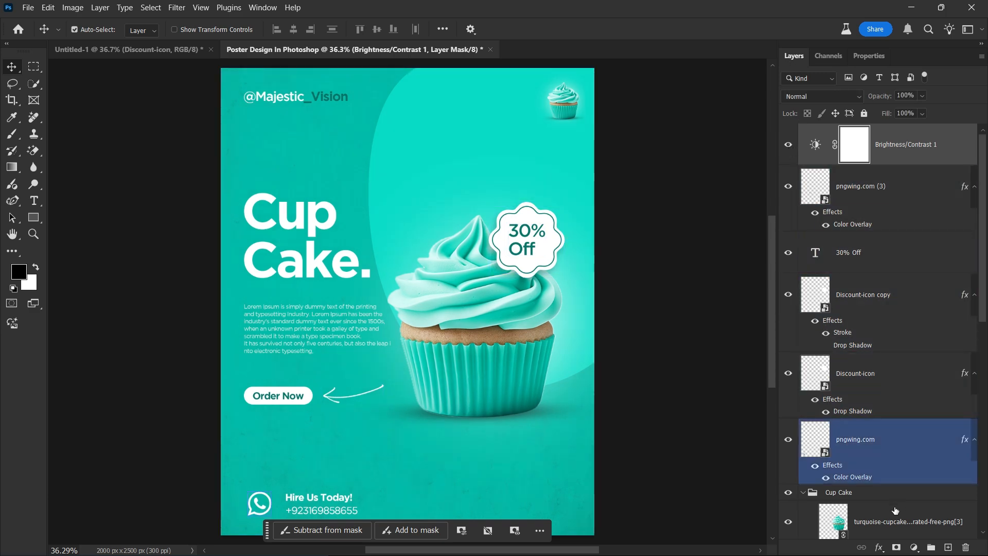
Add a Hue/Saturation layer and shift the master hue to -78, turning the poster lime green.
click(915, 547)
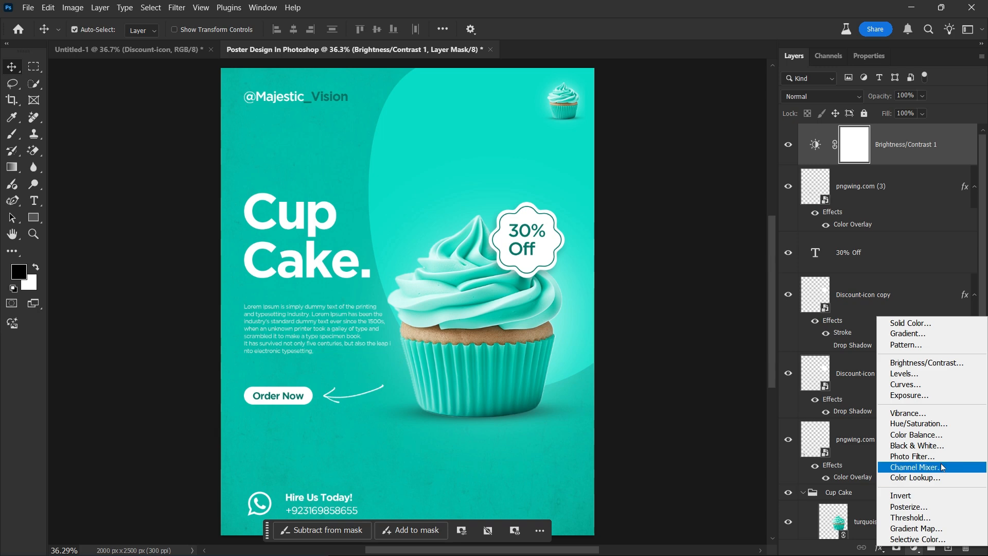
click(956, 424)
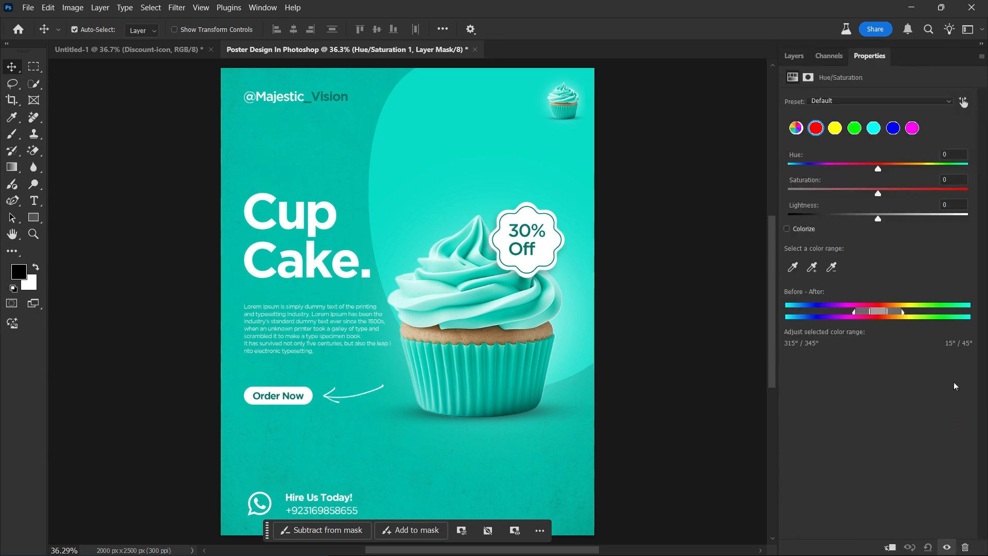
click(796, 128)
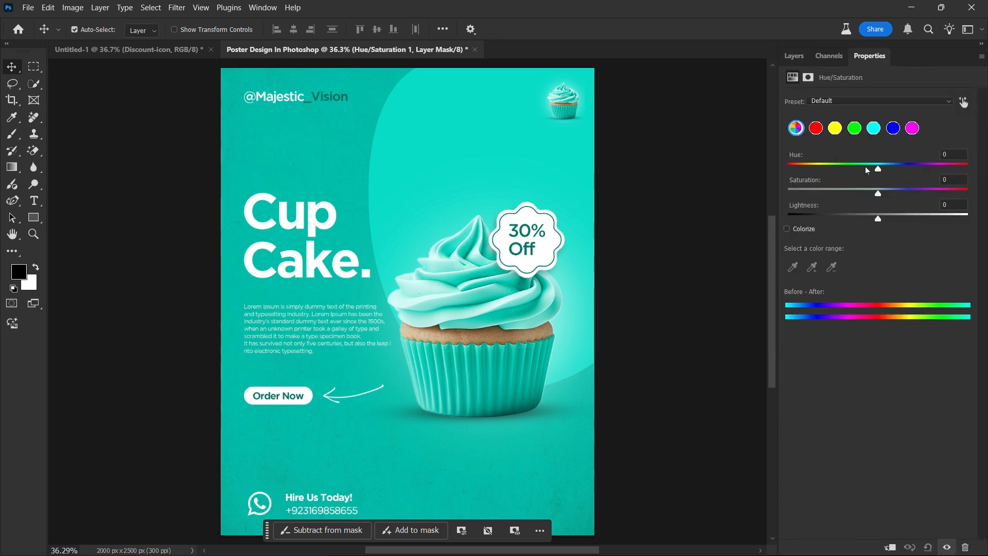
drag(878, 166, 840, 165)
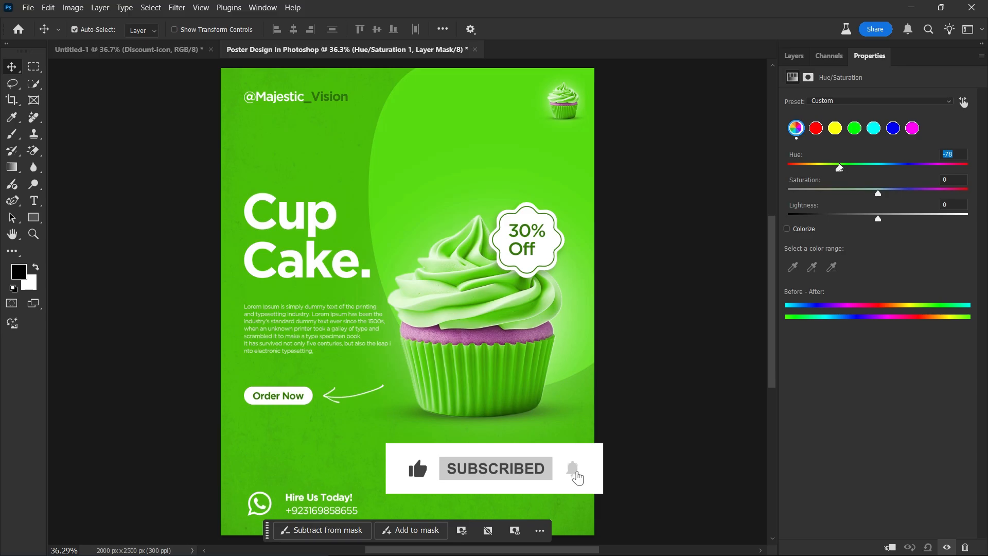
key(ctrl+z)
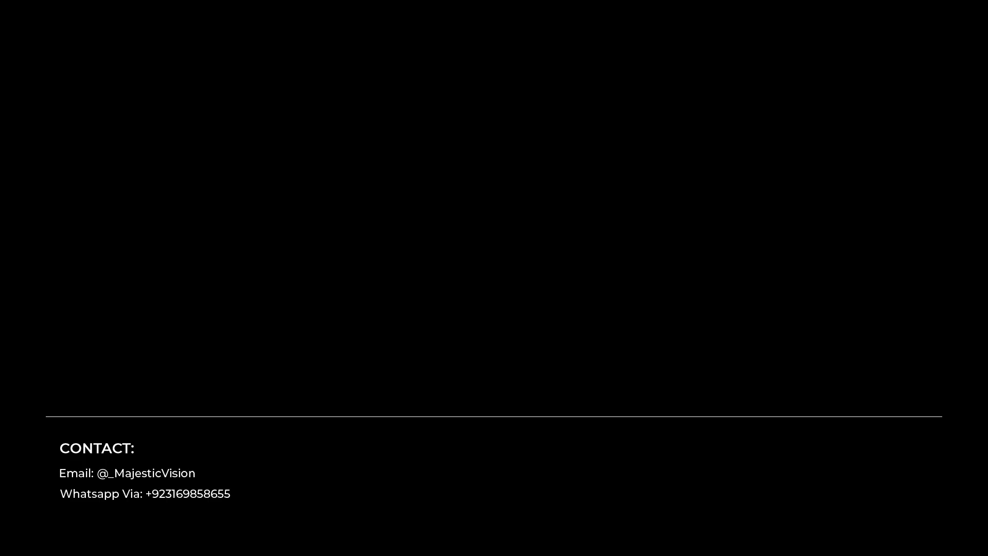